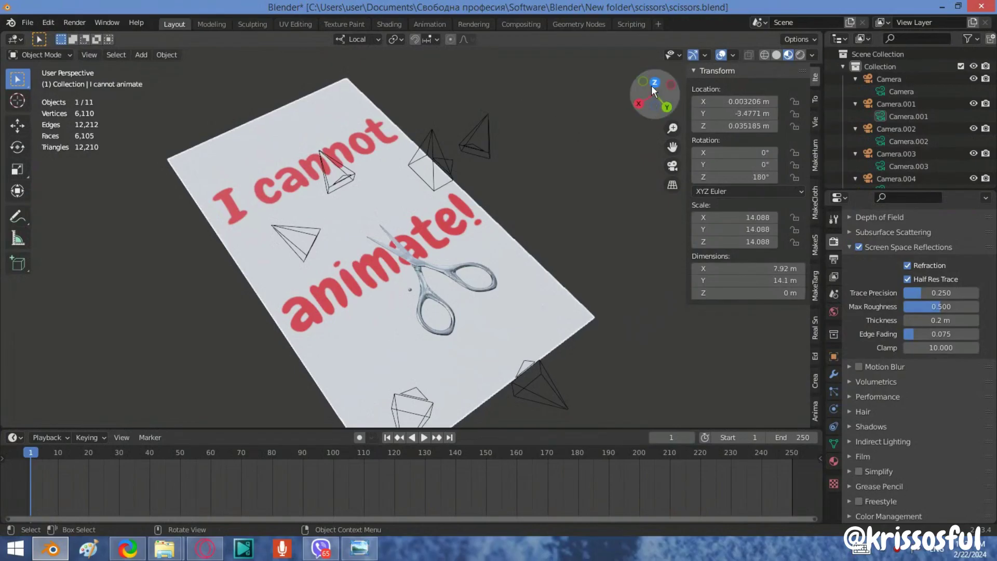
- Switch to Top Orthographic view to see the scissors and the 'I cannot animate!' plane from above
{"action": "left_click", "coordinate": [654, 84]}
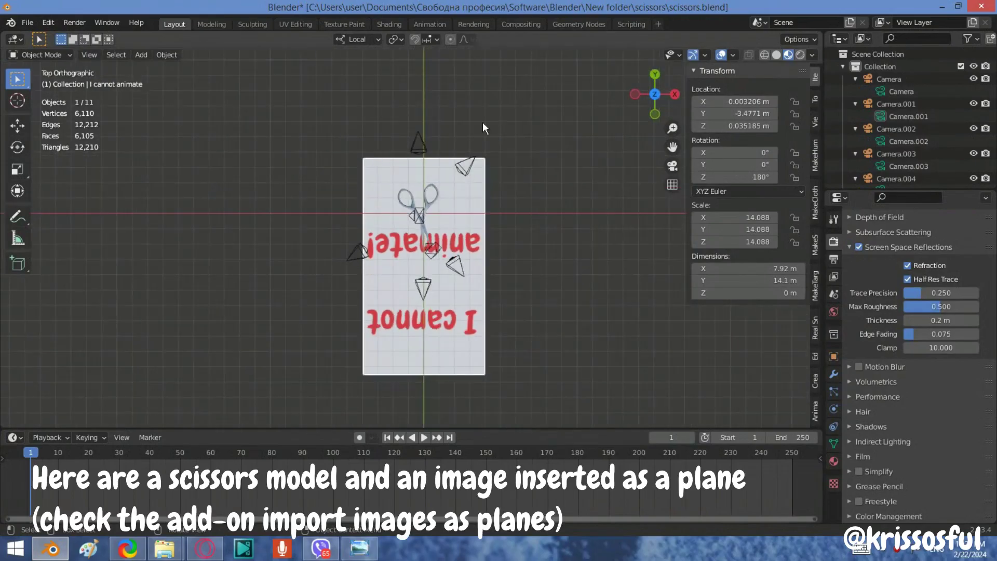
- Orbit to an angled view, switch to wireframe shading, and enter Edit Mode on the plane
{"action": "mouse_move", "coordinate": [167, 263]}
{"action": "middle_mouse_down"}
{"action": "mouse_move", "coordinate": [294, 313]}
{"action": "mouse_move", "coordinate": [540, 308]}
{"action": "mouse_move", "coordinate": [371, 131]}
{"action": "middle_mouse_up"}
{"action": "left_click", "coordinate": [764, 54]}
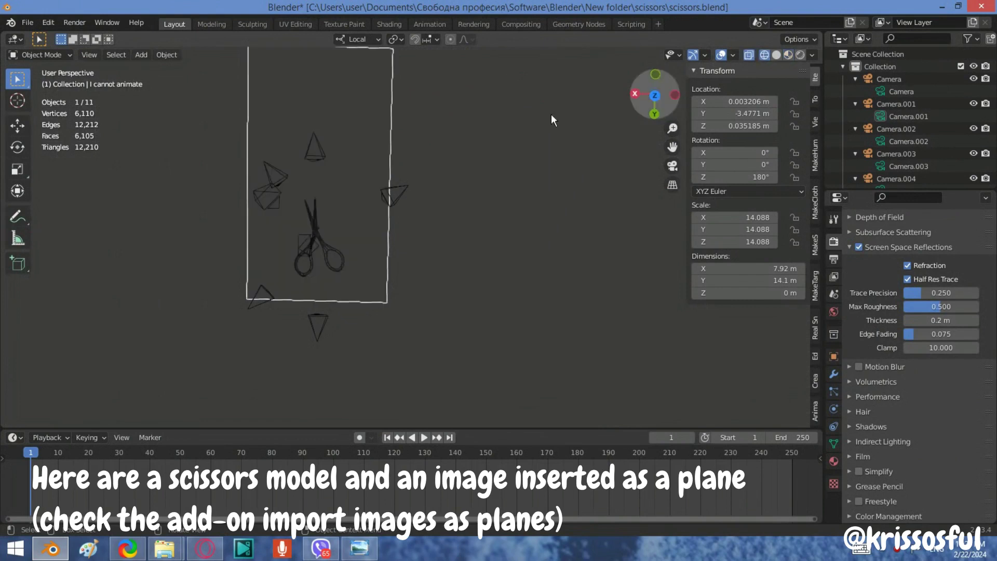
{"action": "right_click", "coordinate": [357, 130]}
{"action": "key", "text": "Escape"}
{"action": "key", "text": "Tab"}
- Subdivide the plane's mesh with 2 cuts and show it in Material Preview shading
{"action": "right_click", "coordinate": [215, 117]}
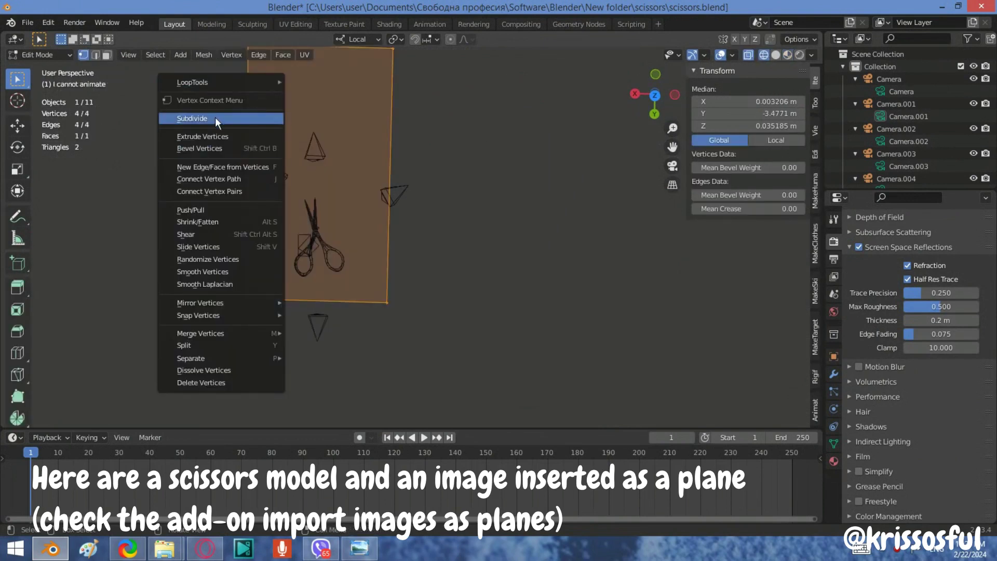
{"action": "left_click", "coordinate": [249, 123]}
{"action": "scroll", "coordinate": [401, 147], "scroll_direction": "down", "scroll_amount": 2}
{"action": "scroll", "coordinate": [402, 148], "scroll_direction": "up", "scroll_amount": 3}
{"action": "scroll", "coordinate": [422, 222], "scroll_direction": "down", "scroll_amount": 1}
{"action": "type", "text": "2"}
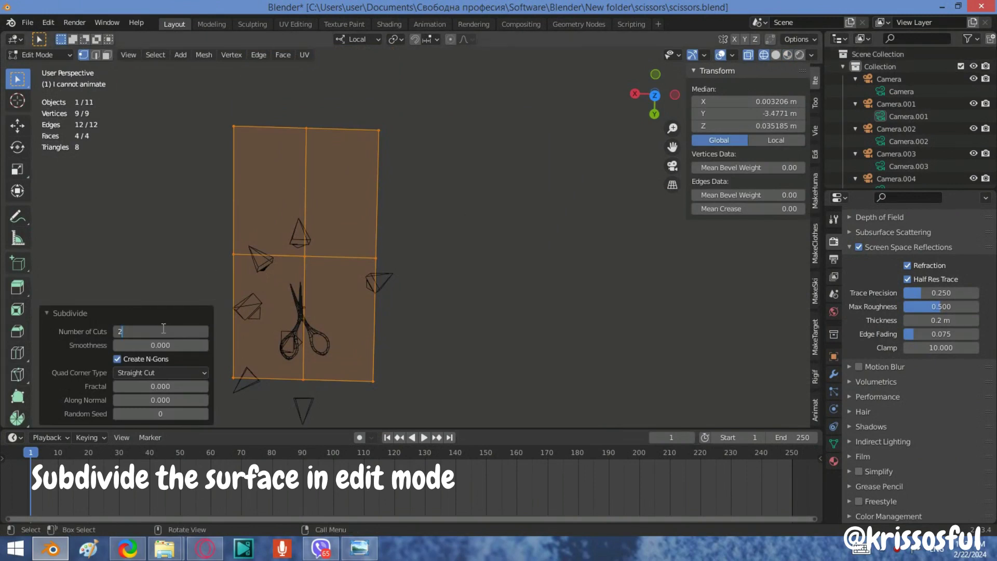
{"action": "key", "text": "Return"}
{"action": "left_click", "coordinate": [788, 55]}
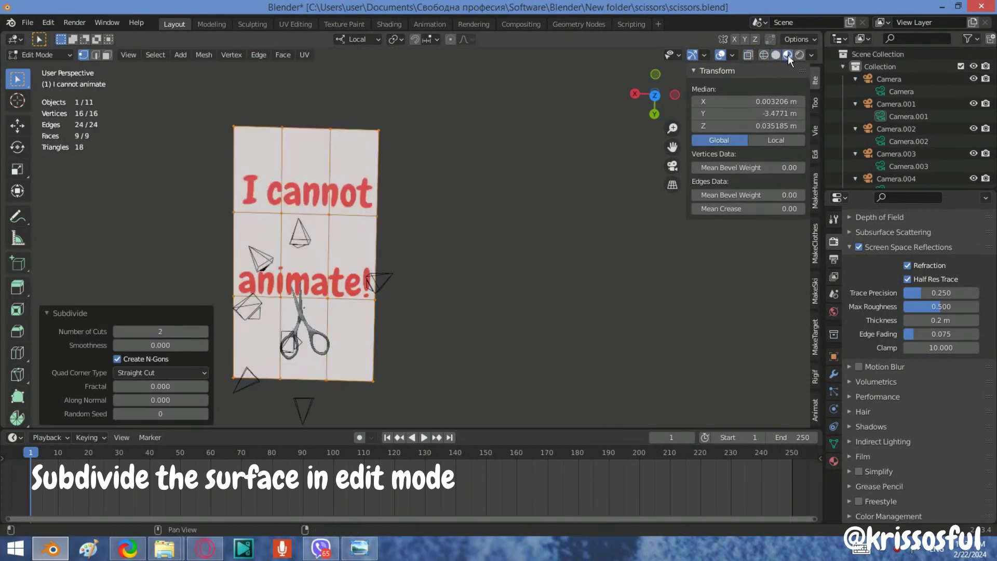
{"action": "scroll", "coordinate": [275, 186], "scroll_direction": "up", "scroll_amount": 2}
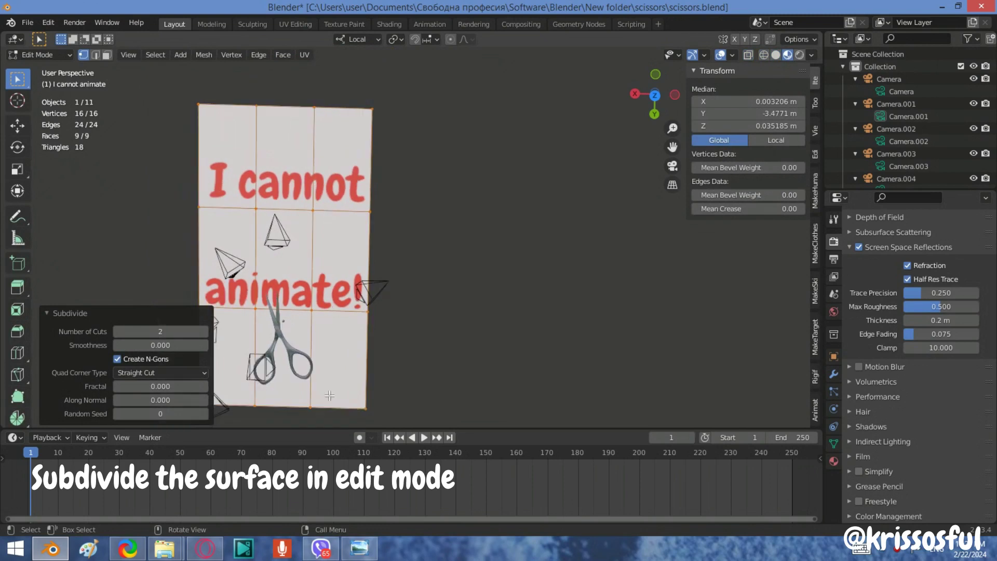
- Select the inner vertical edge above 'I cannot', try an X move, then cancel it
{"action": "middle_click_drag", "start_coordinate": [296, 178], "coordinate": [327, 271], "text": "shift"}
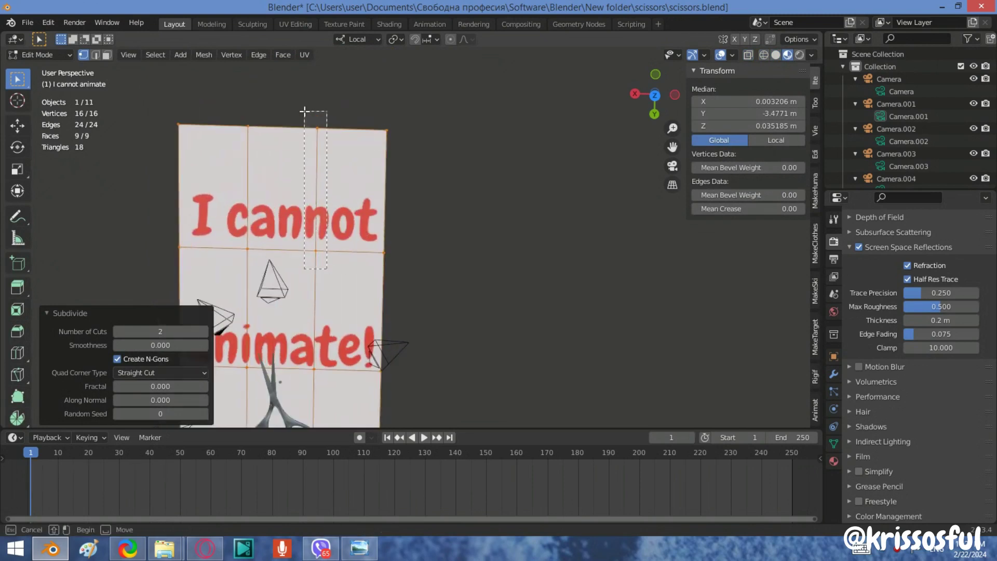
{"action": "left_click_drag", "start_coordinate": [304, 111], "coordinate": [304, 111]}
{"action": "key", "text": "g"}
{"action": "key", "text": "x"}
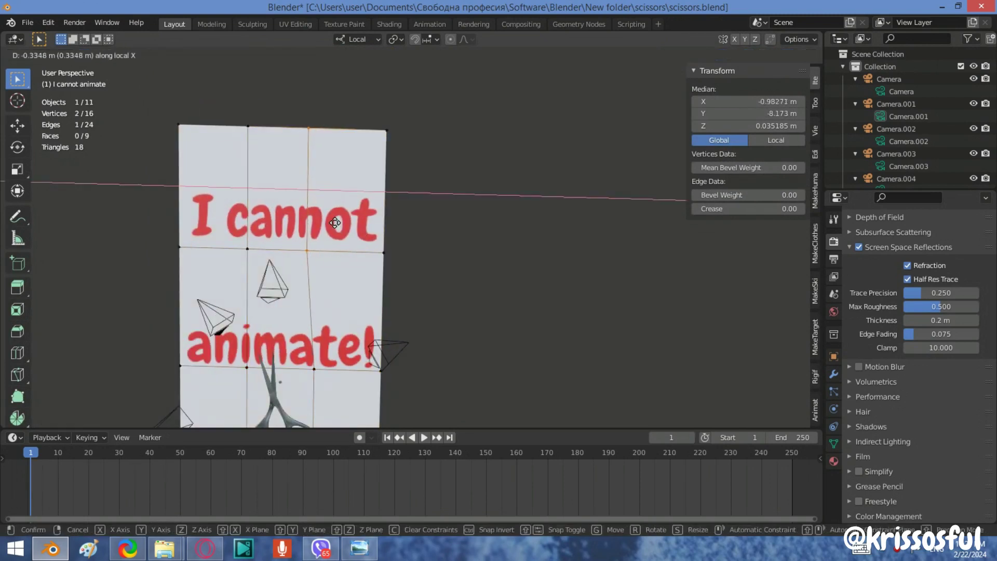
{"action": "key", "text": "Escape"}
{"action": "middle_click_drag", "start_coordinate": [316, 258], "coordinate": [324, 258], "text": "shift"}
{"action": "scroll", "coordinate": [323, 258], "scroll_direction": "up", "scroll_amount": 2}
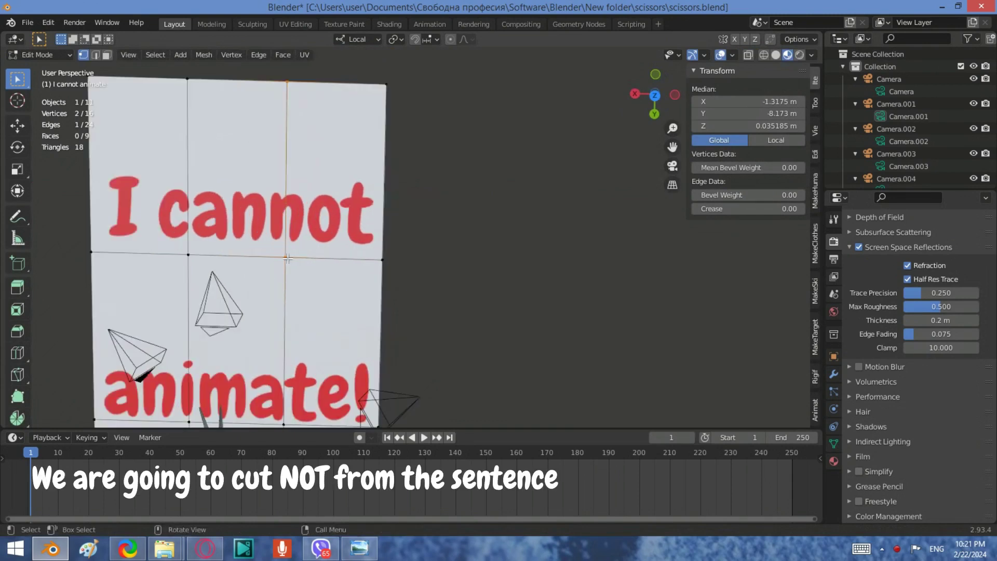
{"action": "middle_click_drag", "start_coordinate": [284, 142], "coordinate": [325, 149], "text": "shift"}
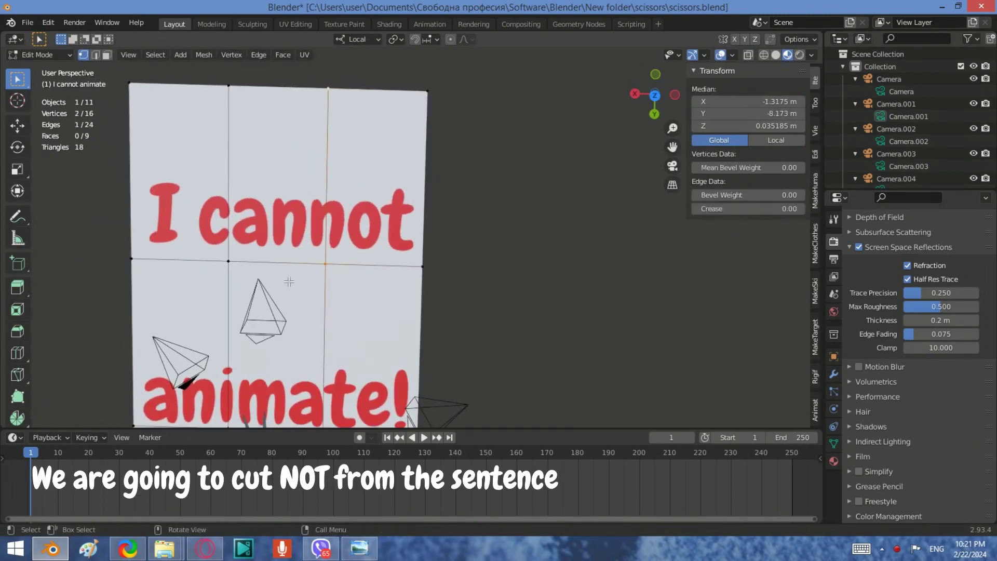
- Subdivide the top-middle face and the adjacent column of faces, twice for the column
{"action": "left_click_drag", "start_coordinate": [352, 277], "coordinate": [213, 72]}
{"action": "right_click", "coordinate": [261, 146]}
{"action": "left_click", "coordinate": [260, 145]}
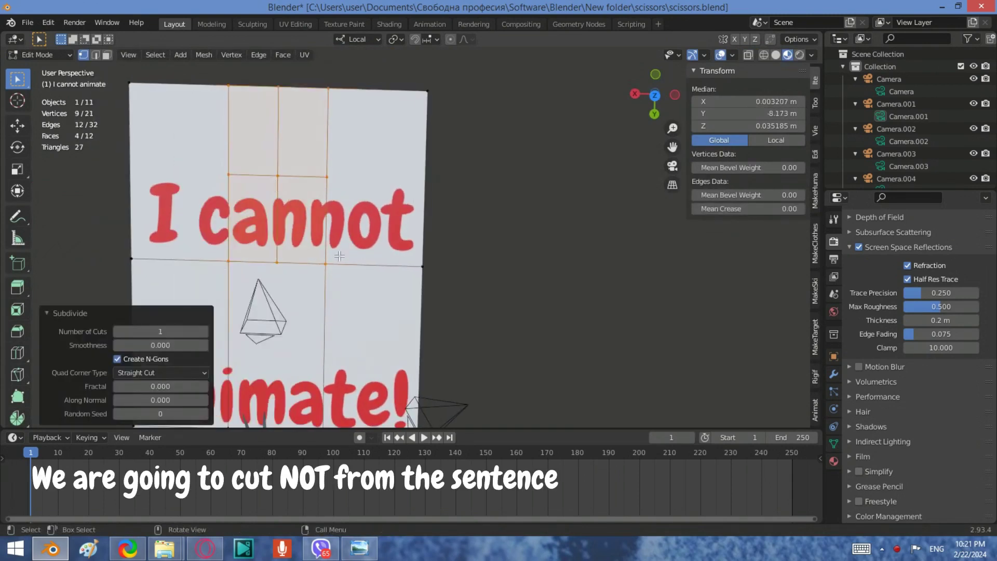
{"action": "left_click_drag", "start_coordinate": [343, 281], "coordinate": [260, 78]}
{"action": "right_click", "coordinate": [257, 96]}
{"action": "left_click", "coordinate": [257, 95]}
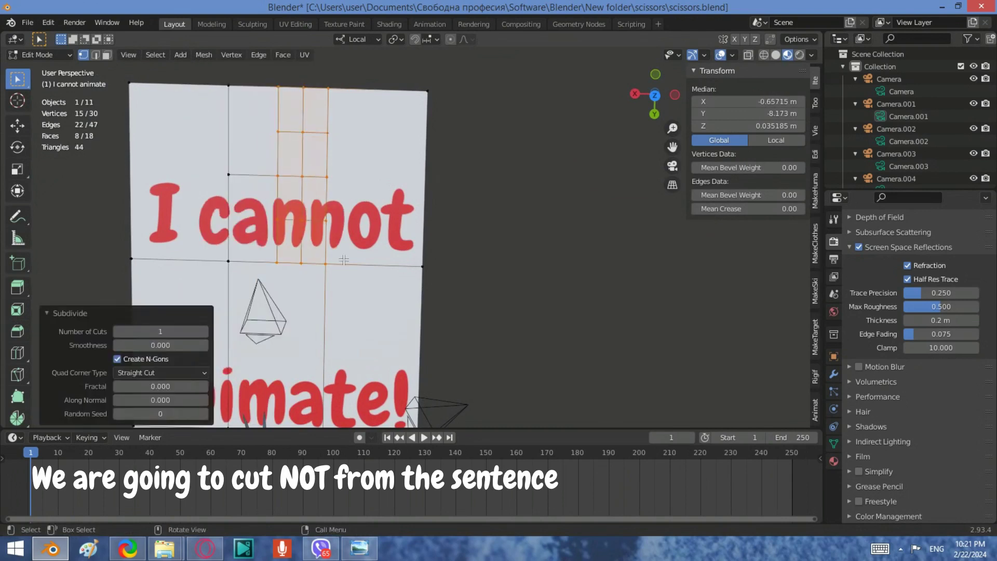
{"action": "right_click", "coordinate": [308, 103]}
{"action": "left_click", "coordinate": [307, 104]}
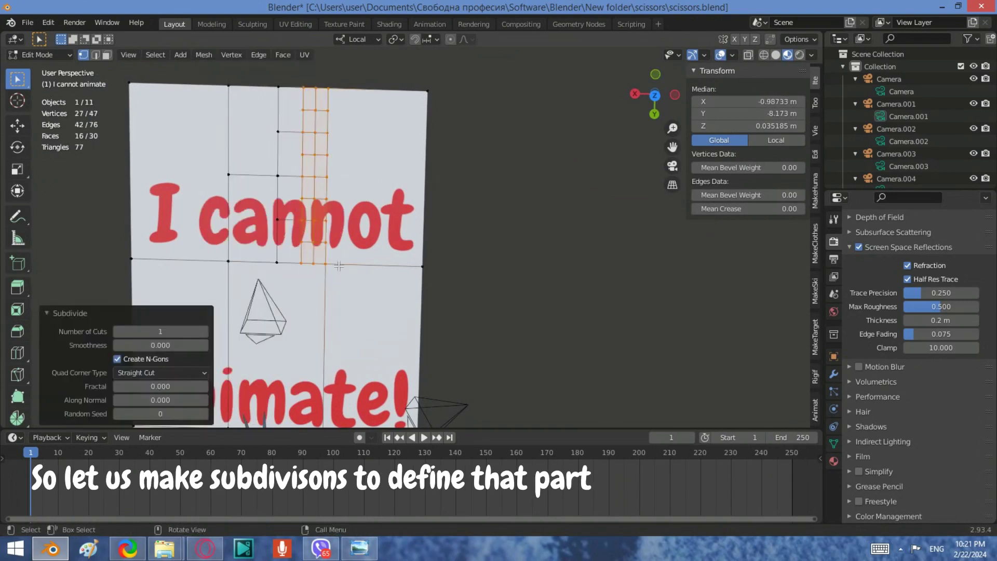
- Subdivide the thin column through 'cannot' again and clear the mesh selection
{"action": "scroll", "coordinate": [298, 275], "scroll_direction": "up", "scroll_amount": 1}
{"action": "scroll", "coordinate": [310, 286], "scroll_direction": "down", "scroll_amount": 2}
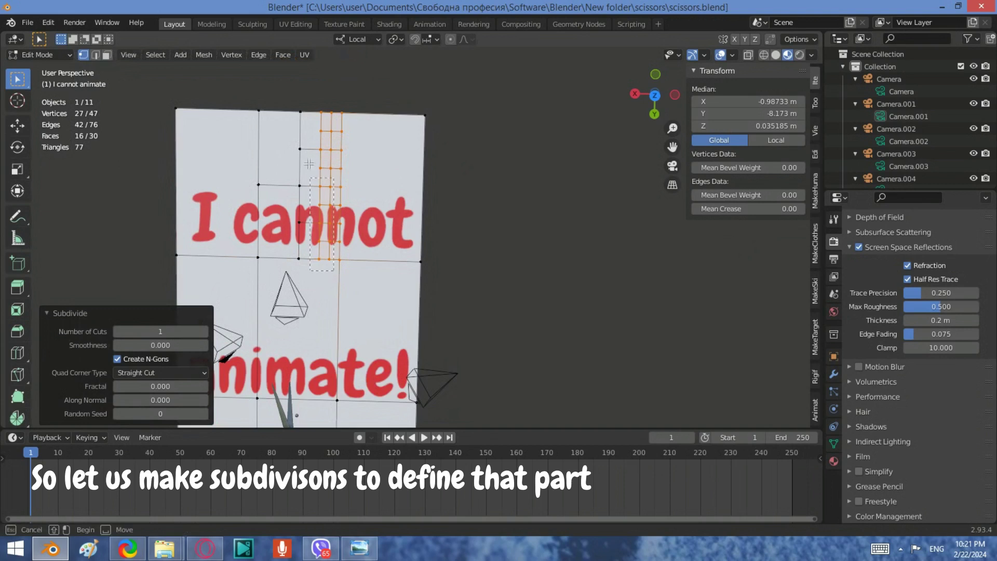
{"action": "left_click_drag", "start_coordinate": [309, 163], "coordinate": [310, 124]}
{"action": "right_click", "coordinate": [322, 136]}
{"action": "left_click", "coordinate": [323, 136]}
{"action": "scroll", "coordinate": [339, 238], "scroll_direction": "up", "scroll_amount": 1}
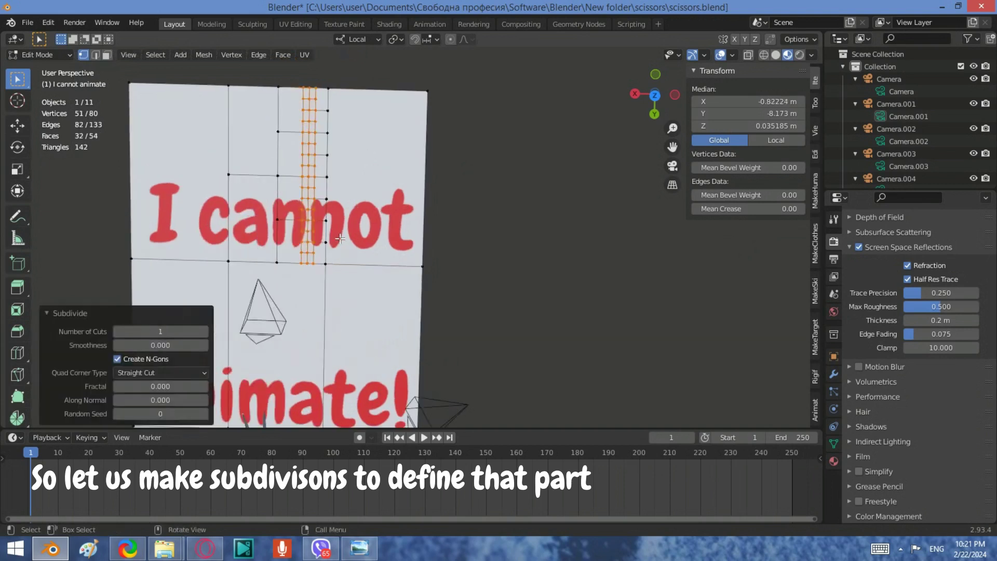
{"action": "scroll", "coordinate": [339, 238], "scroll_direction": "up", "scroll_amount": 1}
{"action": "left_click", "coordinate": [487, 228]}
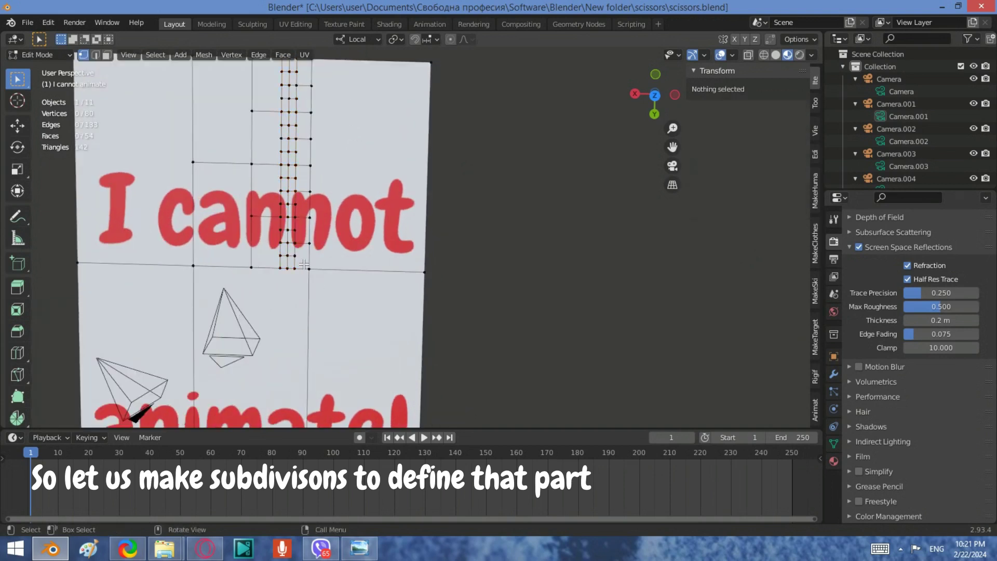
- Check the subdivided plane from the Top and Bottom orthographic views
{"action": "scroll", "coordinate": [416, 274], "scroll_direction": "down", "scroll_amount": 2}
{"action": "left_click", "coordinate": [655, 96]}
{"action": "scroll", "coordinate": [658, 107], "scroll_direction": "down", "scroll_amount": 3}
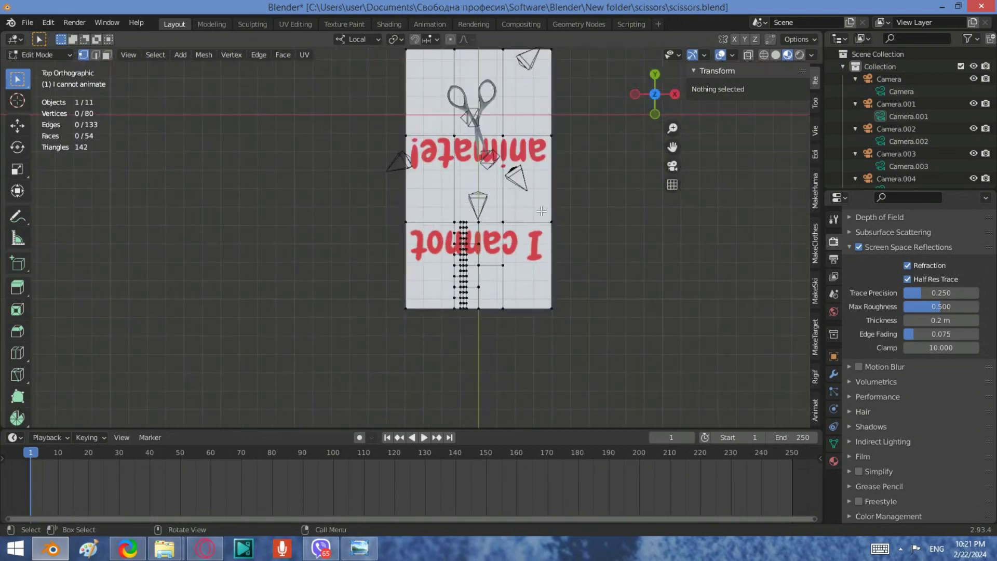
{"action": "left_click", "coordinate": [656, 115]}
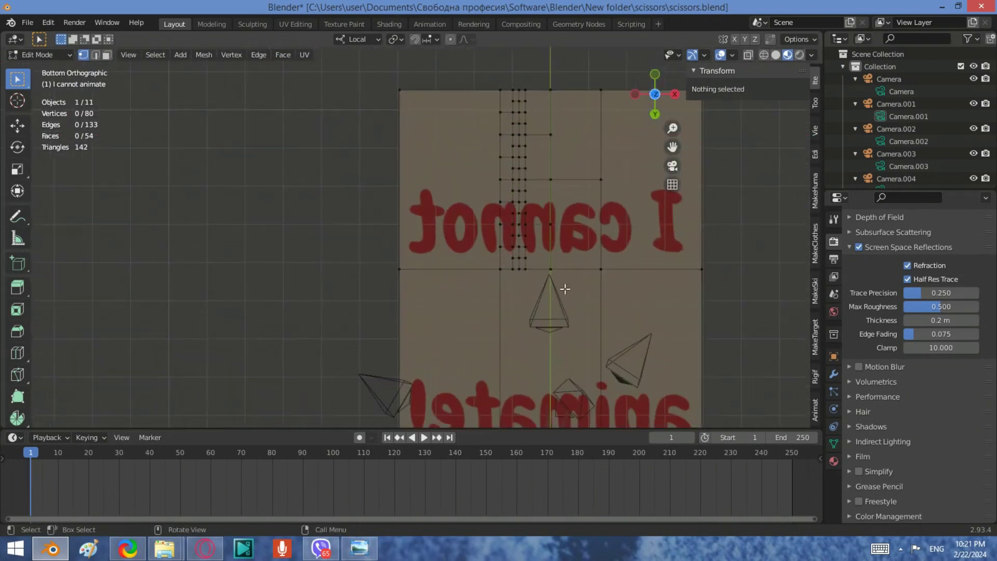
{"action": "left_click", "coordinate": [650, 89]}
{"action": "left_click", "coordinate": [654, 75]}
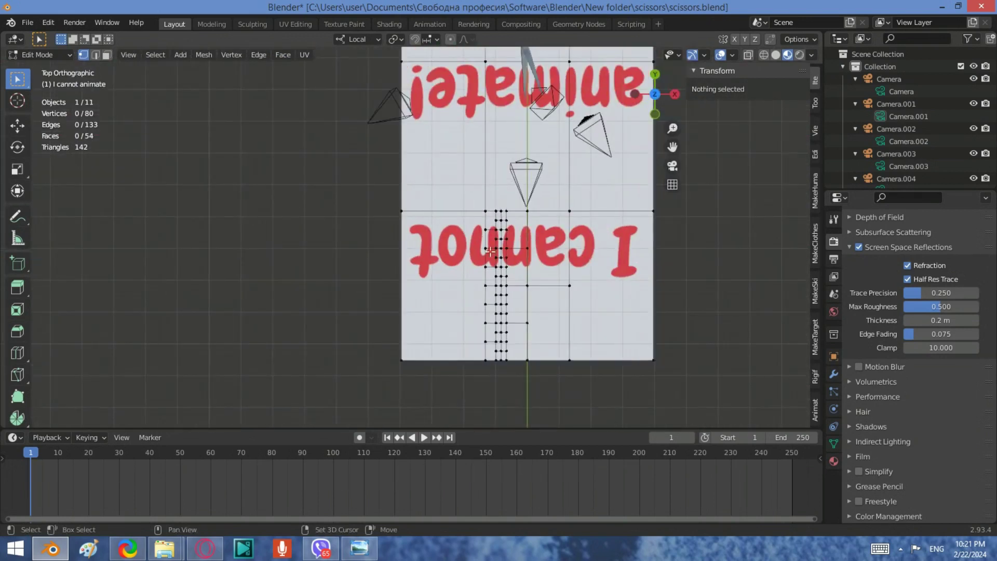
- Return to Object Mode, select the scissors, and cancel a trial X rotation
{"action": "key", "text": "Tab"}
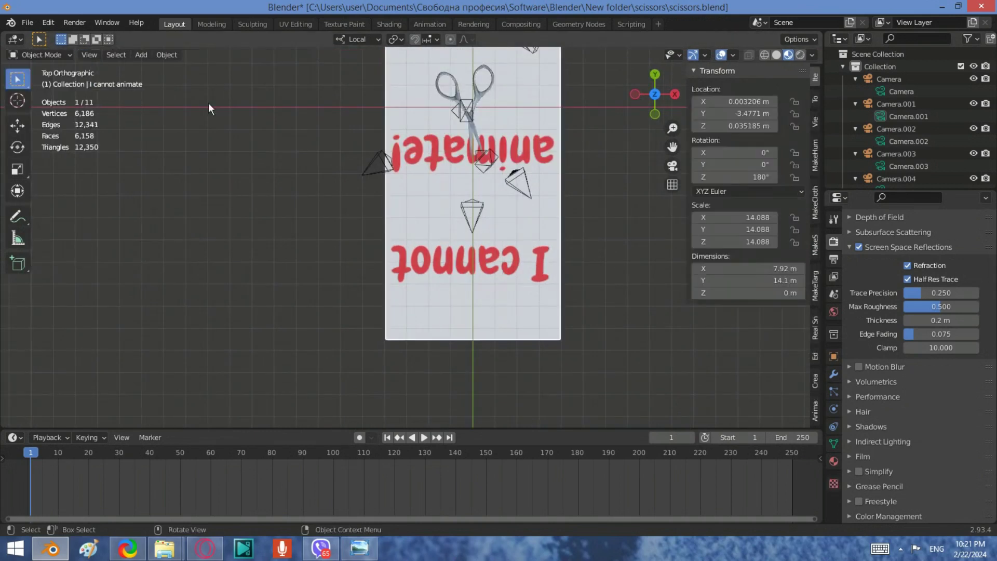
{"action": "left_click", "coordinate": [458, 95]}
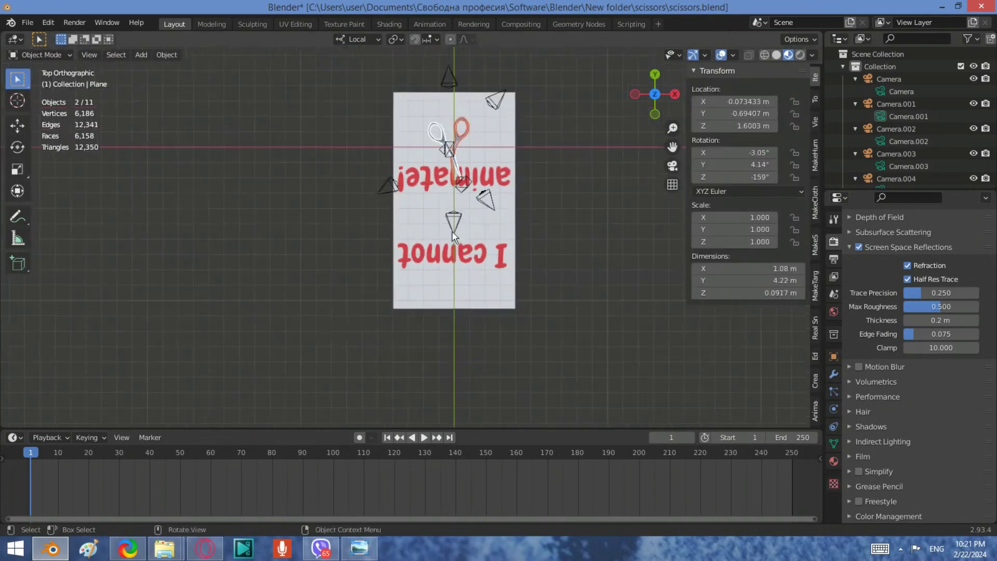
{"action": "mouse_move", "coordinate": [452, 232]}
{"action": "middle_mouse_down"}
{"action": "mouse_move", "coordinate": [384, 267]}
{"action": "mouse_move", "coordinate": [337, 332]}
{"action": "mouse_move", "coordinate": [409, 269]}
{"action": "middle_mouse_up"}
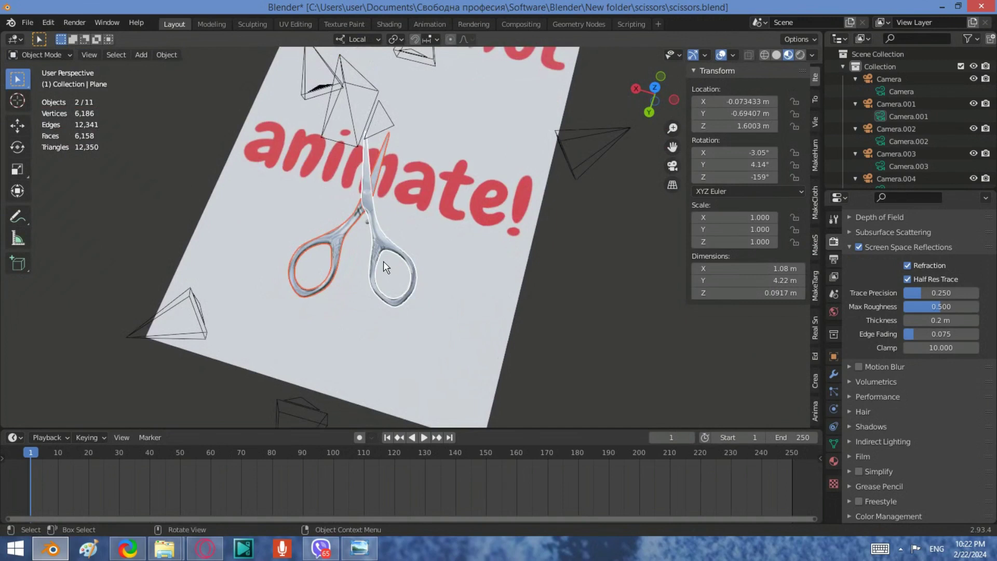
{"action": "key", "text": "r"}
{"action": "key", "text": "x"}
{"action": "key", "text": "x"}
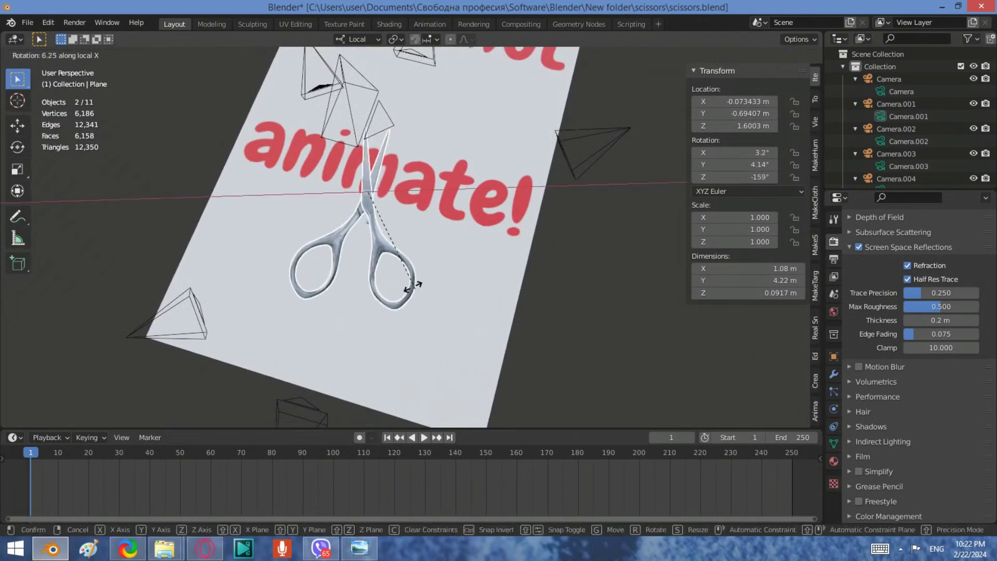
{"action": "right_click", "coordinate": [363, 267]}
- Set transform orientation to Global and rotate the scissors 90° about Y
{"action": "left_click", "coordinate": [367, 39]}
{"action": "left_click", "coordinate": [358, 61]}
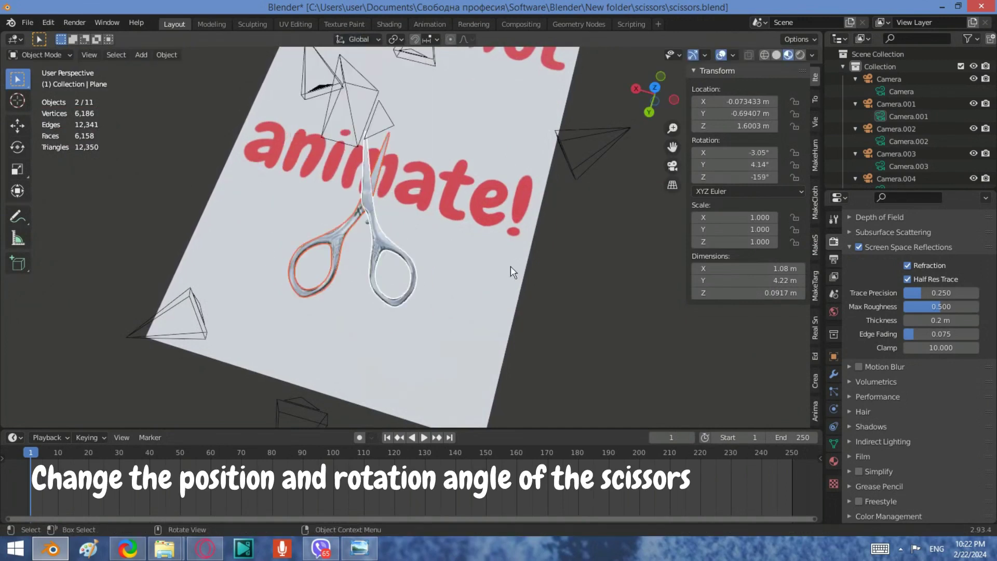
{"action": "key", "text": "r"}
{"action": "type", "text": "y"}
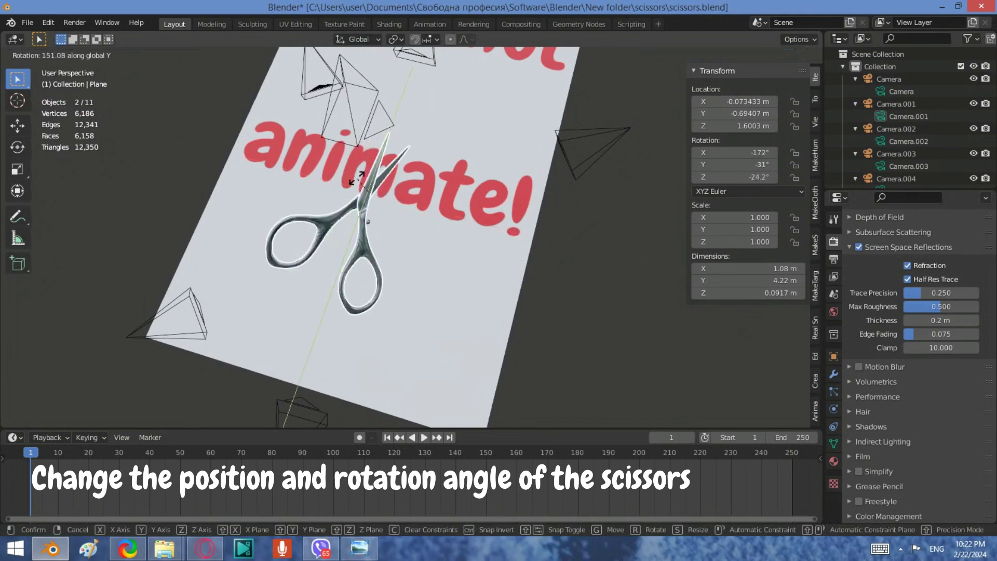
{"action": "type", "text": "90"}
{"action": "key", "text": "Return"}
{"action": "mouse_move", "coordinate": [366, 185]}
{"action": "middle_mouse_down"}
{"action": "mouse_move", "coordinate": [478, 173]}
{"action": "mouse_move", "coordinate": [345, 171]}
{"action": "middle_mouse_up"}
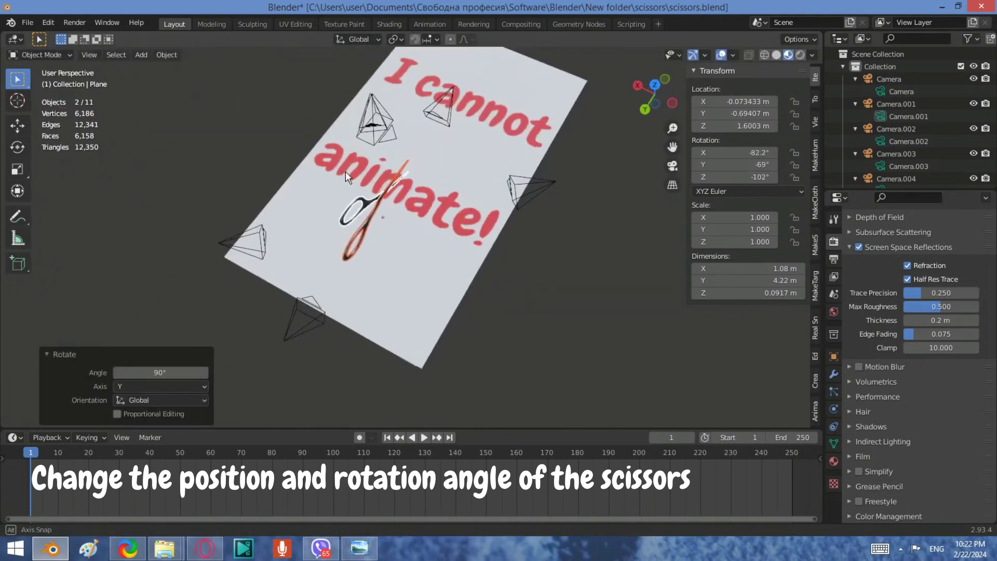
- Move the scissors along X and Y to sit beside the word 'cannot'
{"action": "key", "text": "g"}
{"action": "key", "text": "x"}
{"action": "left_click", "coordinate": [527, 232]}
{"action": "middle_click_drag", "start_coordinate": [527, 234], "coordinate": [382, 204]}
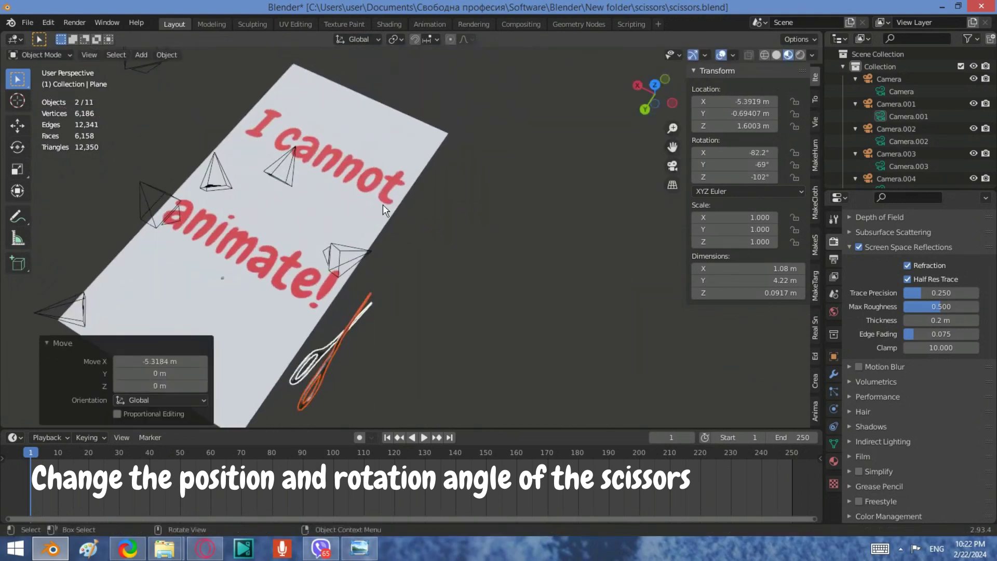
{"action": "key", "text": "g"}
{"action": "key", "text": "x"}
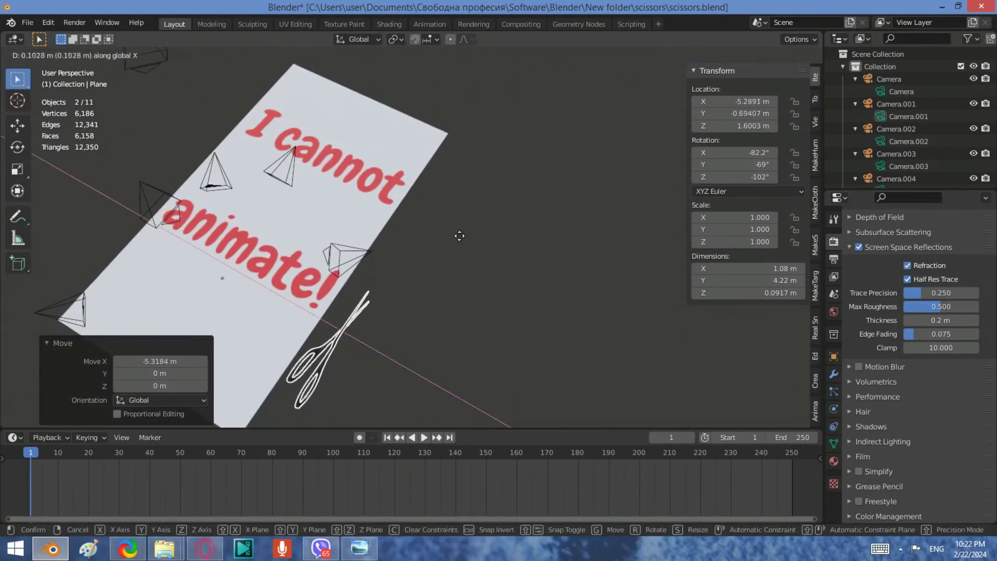
{"action": "left_click", "coordinate": [448, 258]}
{"action": "key", "text": "g"}
{"action": "key", "text": "y"}
{"action": "left_click", "coordinate": [421, 222]}
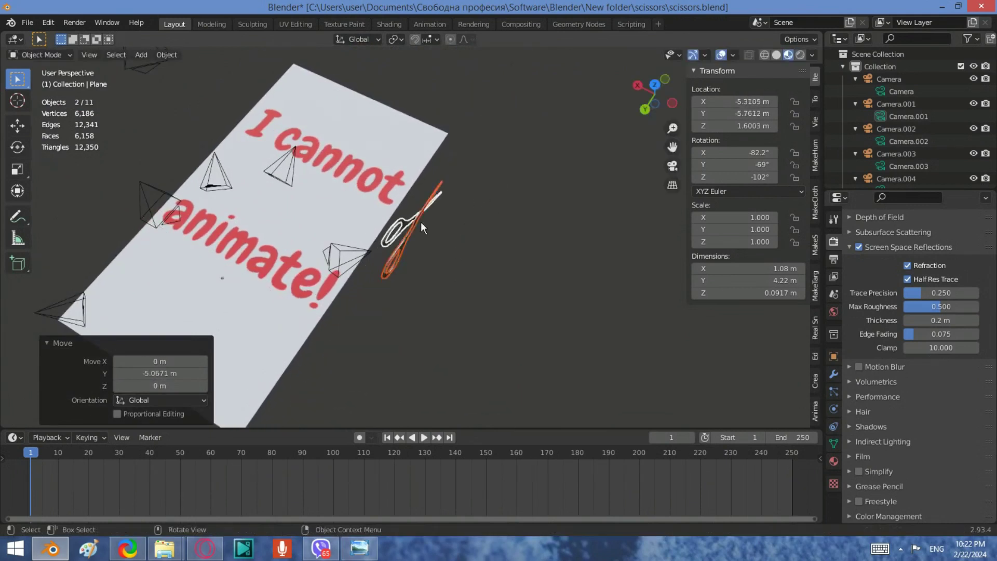
{"action": "mouse_move", "coordinate": [420, 222]}
{"action": "middle_mouse_down"}
{"action": "mouse_move", "coordinate": [477, 239]}
{"action": "mouse_move", "coordinate": [461, 294]}
{"action": "middle_mouse_up"}
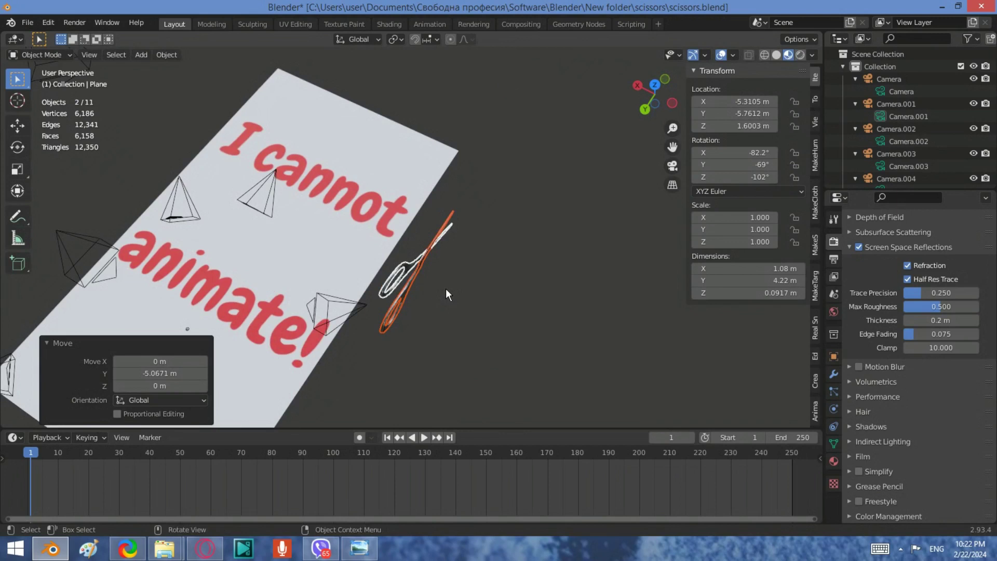
- Rotate the scissors about Z and adjust their Z rotation value
{"action": "key", "text": "r"}
{"action": "key", "text": "z"}
{"action": "left_click", "coordinate": [768, 168]}
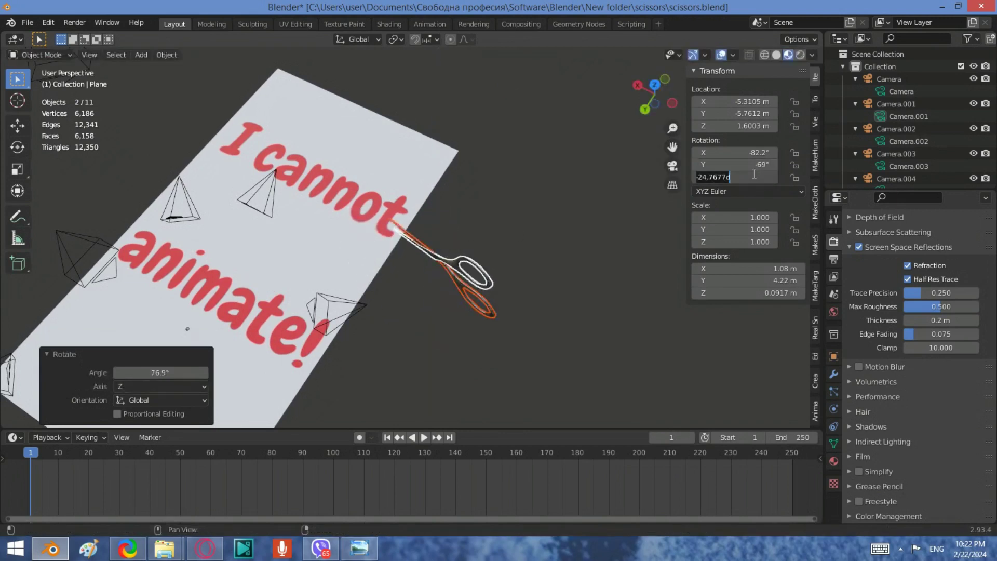
{"action": "key", "text": "Return"}
{"action": "key", "text": "ctrl+z"}
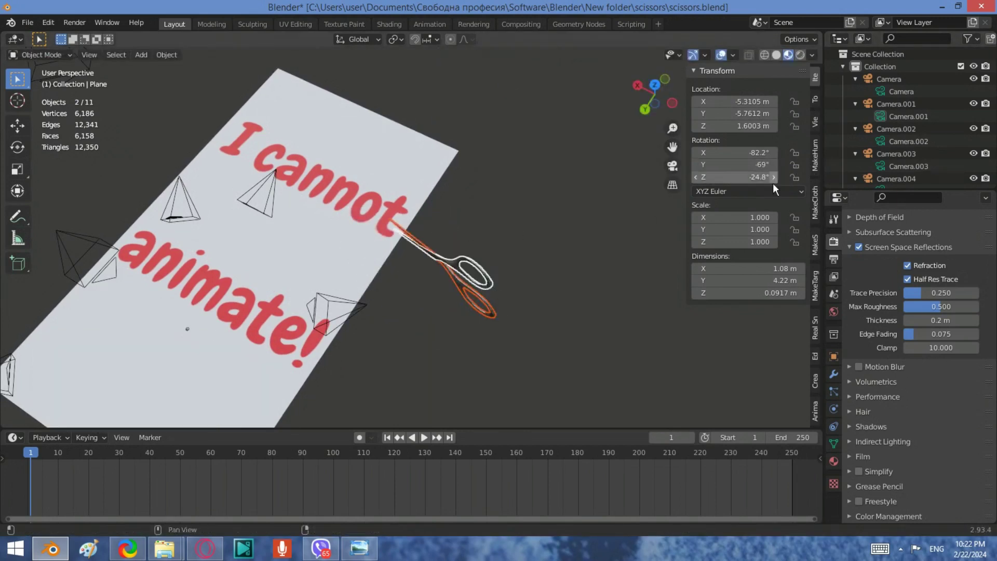
- Swing one scissor blade open with Z rotations in Top view, then select the plane for editing
{"action": "left_click", "coordinate": [504, 318]}
{"action": "left_click", "coordinate": [467, 256], "text": "shift"}
{"action": "key", "text": "r"}
{"action": "key", "text": "z"}
{"action": "left_click", "coordinate": [489, 235]}
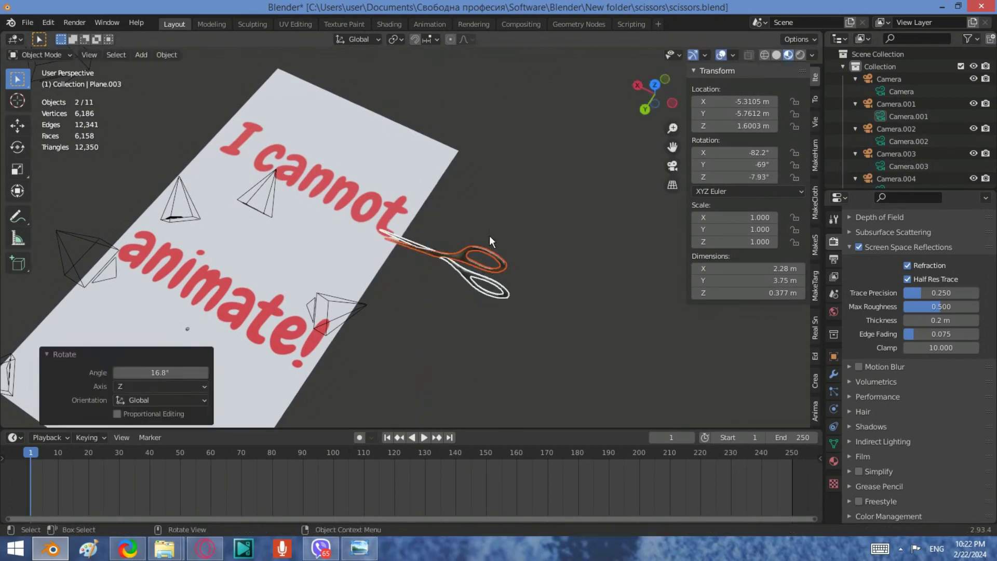
{"action": "left_click", "coordinate": [656, 80]}
{"action": "scroll", "coordinate": [391, 230], "scroll_direction": "up", "scroll_amount": 3}
{"action": "key", "text": "r"}
{"action": "key", "text": "z"}
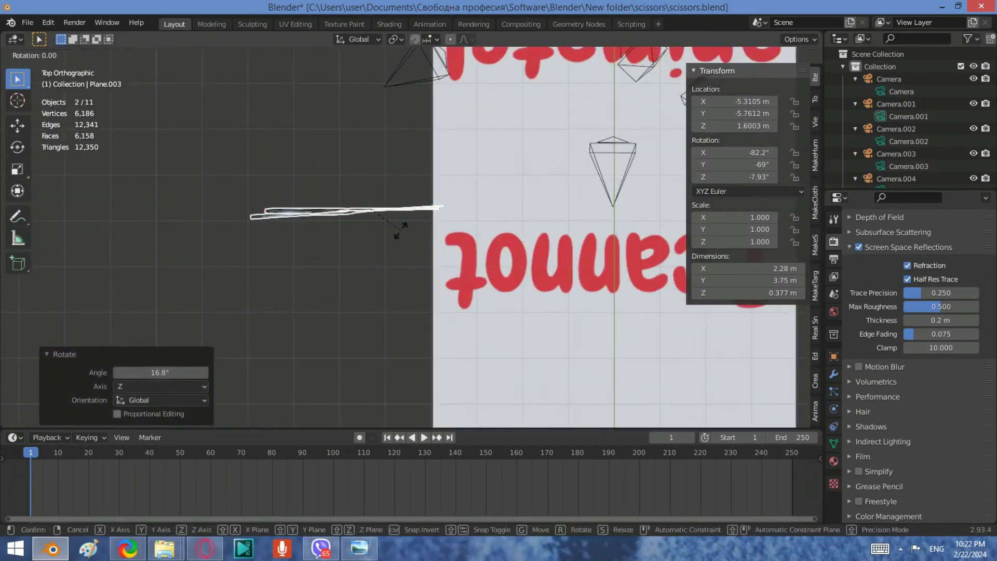
{"action": "left_click", "coordinate": [399, 232]}
{"action": "scroll", "coordinate": [399, 232], "scroll_direction": "down", "scroll_amount": 1}
{"action": "left_click", "coordinate": [427, 179]}
{"action": "key", "text": "Tab"}
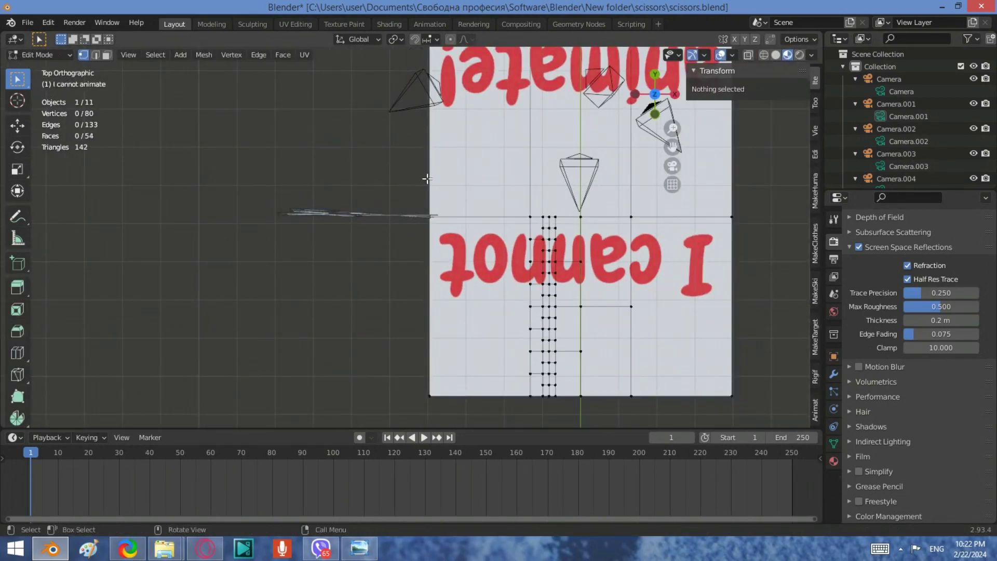
- Duplicate the 'I cannot animate' plane, keeping the copy in place
{"action": "key", "text": "Tab"}
{"action": "mouse_move", "coordinate": [409, 236]}
{"action": "middle_mouse_down"}
{"action": "mouse_move", "coordinate": [485, 229]}
{"action": "mouse_move", "coordinate": [411, 244]}
{"action": "middle_mouse_up"}
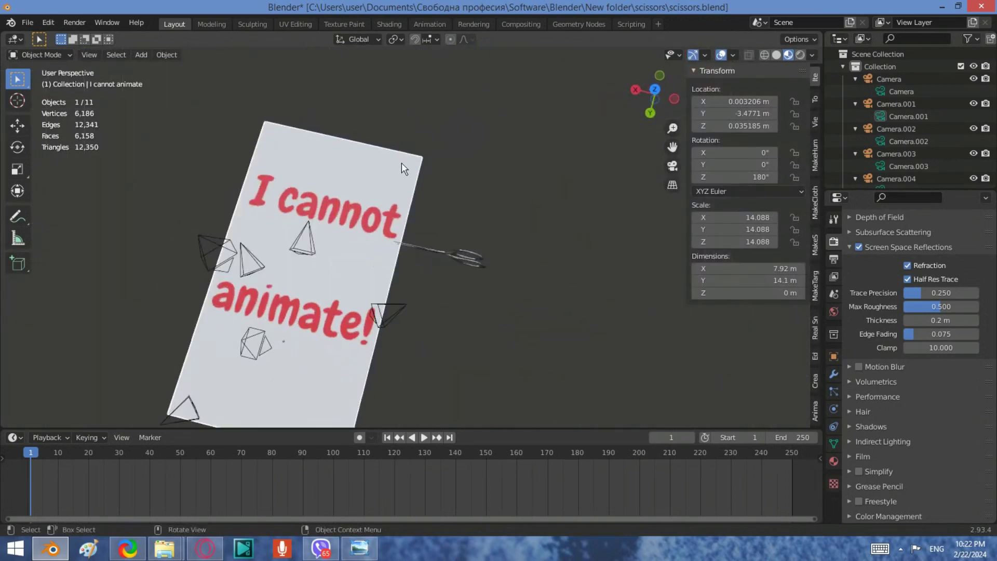
{"action": "key", "text": "shift+s"}
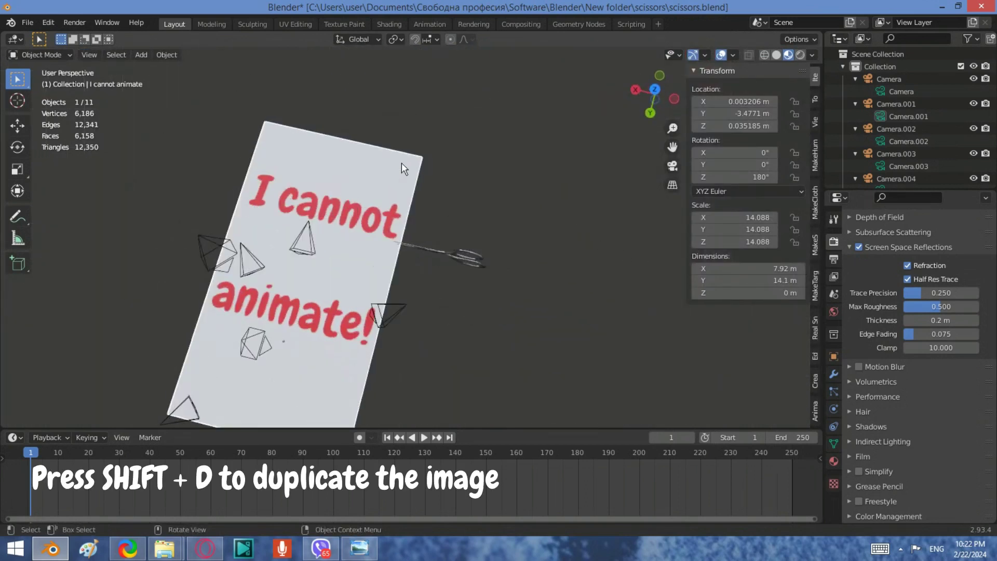
{"action": "key", "text": "shift+d"}
{"action": "right_click", "coordinate": [455, 151]}
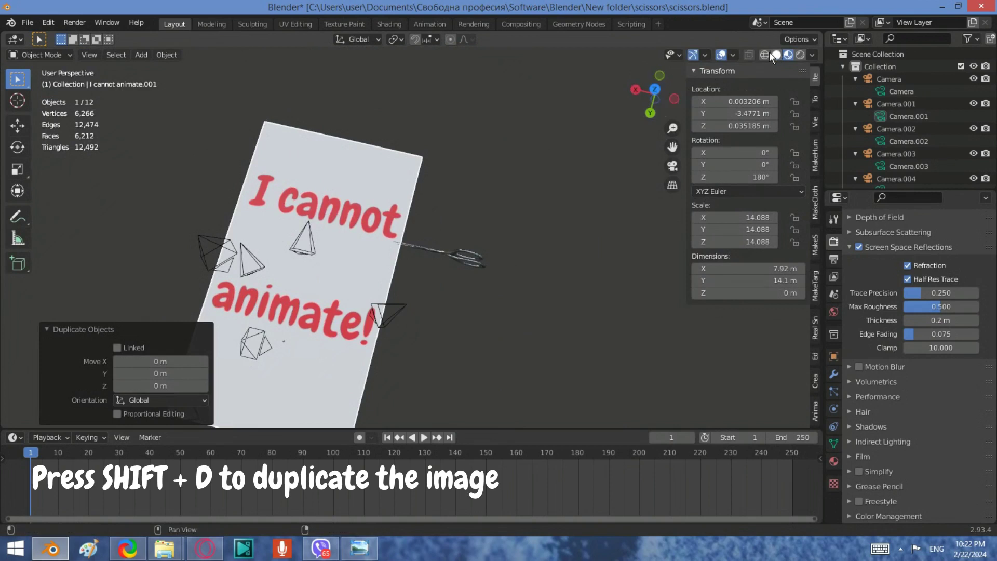
- In the copy's Edit Mode with X-ray on, delete the vertices of its lower faces
{"action": "key", "text": "Tab"}
{"action": "key", "text": "shift+z"}
{"action": "scroll", "coordinate": [351, 202], "scroll_direction": "up", "scroll_amount": 2}
{"action": "scroll", "coordinate": [477, 176], "scroll_direction": "up", "scroll_amount": 2}
{"action": "scroll", "coordinate": [477, 175], "scroll_direction": "down", "scroll_amount": 3}
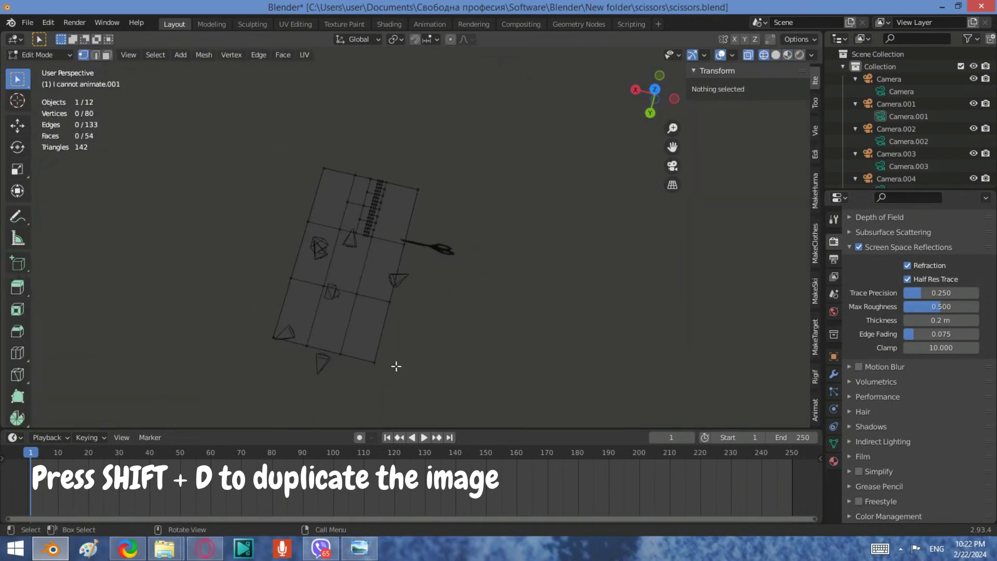
{"action": "left_click_drag", "start_coordinate": [416, 405], "coordinate": [245, 260]}
{"action": "key", "text": "x"}
{"action": "left_click", "coordinate": [307, 245]}
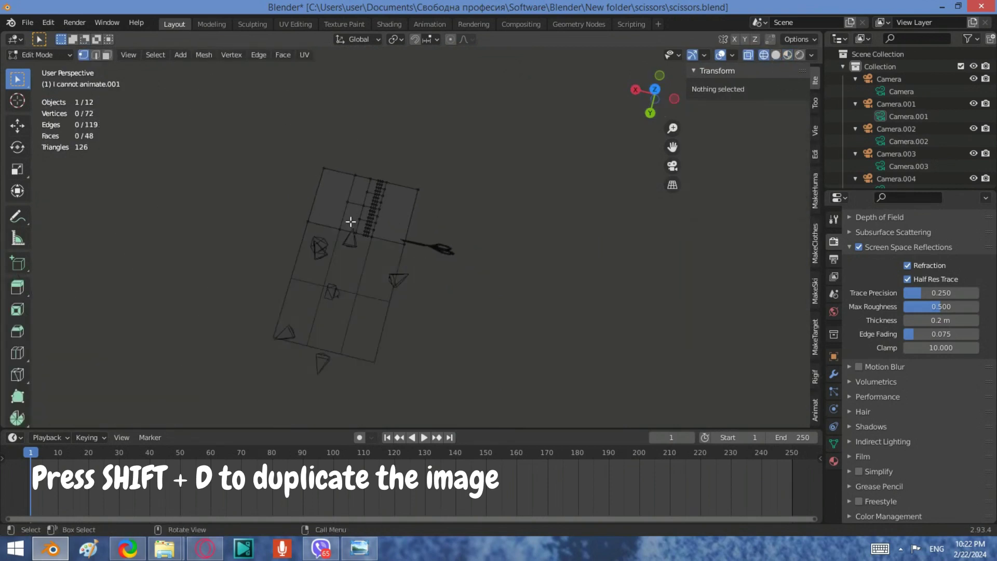
{"action": "left_click", "coordinate": [655, 89]}
- Delete the right-hand part of the copy's mesh in Top view
{"action": "scroll", "coordinate": [520, 331], "scroll_direction": "up", "scroll_amount": 2}
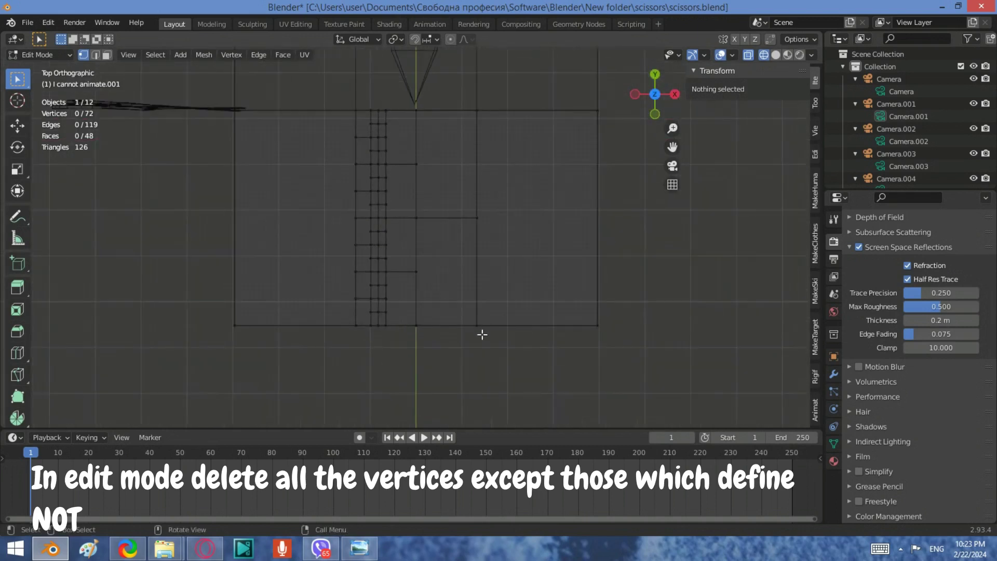
{"action": "left_click_drag", "start_coordinate": [680, 397], "coordinate": [383, 87]}
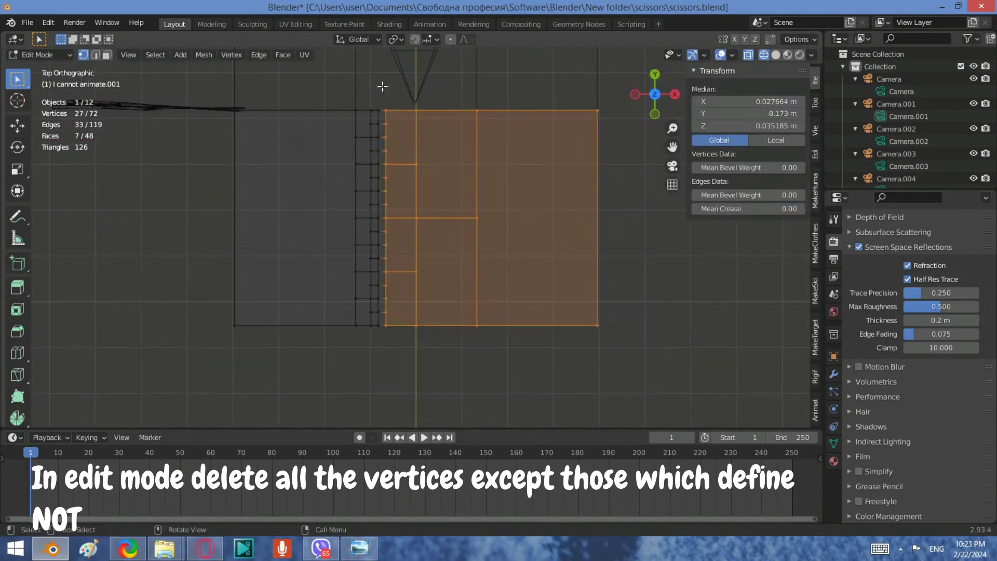
{"action": "key", "text": "x"}
{"action": "left_click", "coordinate": [382, 87]}
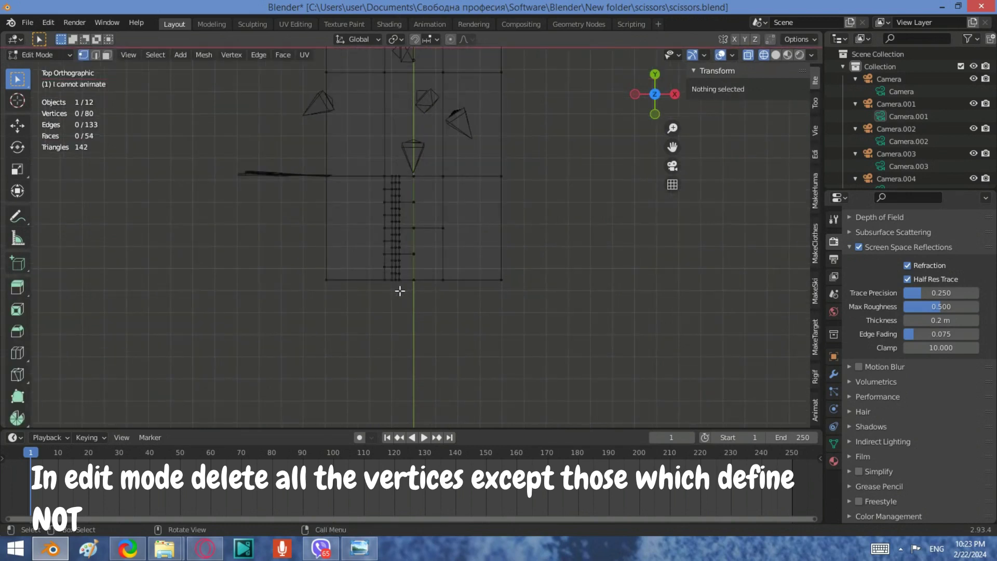
- Delete the 'not' vertices from the original plane and turn X-ray off
{"action": "left_click_drag", "start_coordinate": [400, 289], "coordinate": [314, 180]}
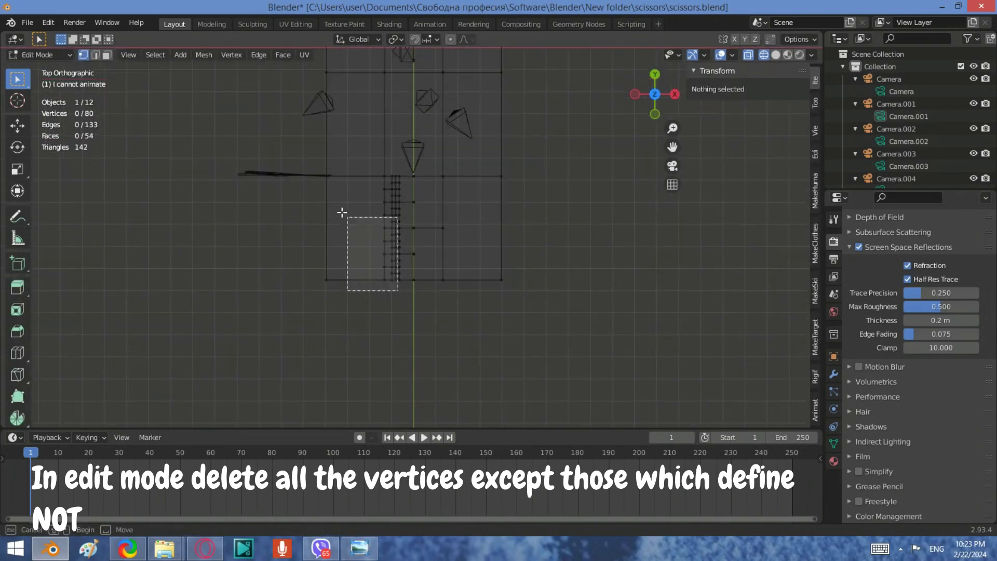
{"action": "key", "text": "x"}
{"action": "left_click", "coordinate": [313, 181]}
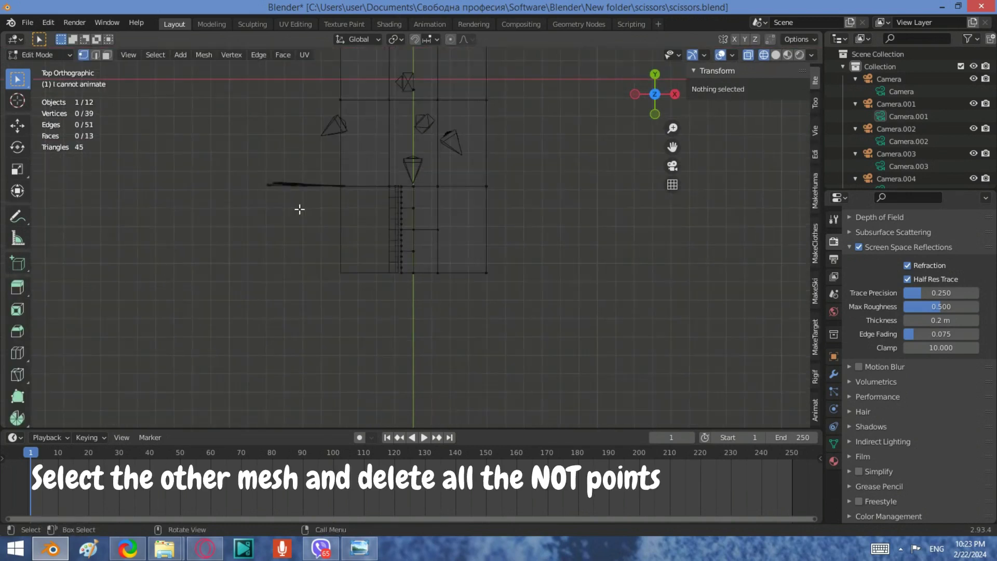
{"action": "middle_click_drag", "start_coordinate": [300, 210], "coordinate": [524, 194]}
{"action": "key", "text": "shift+z"}
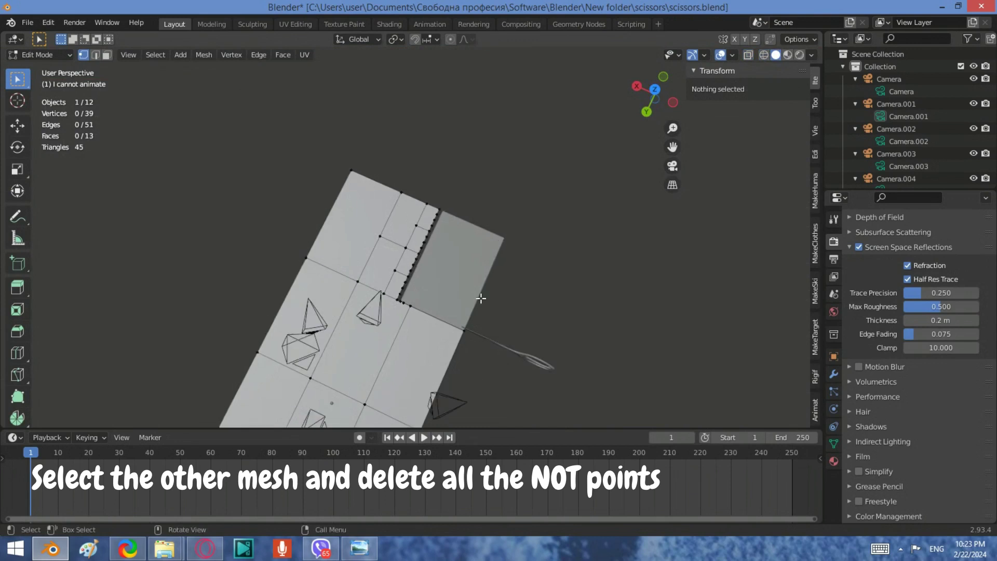
- Switch to Material Preview and re-enter Edit Mode on the original plane
{"action": "key", "text": "Tab"}
{"action": "left_click", "coordinate": [788, 54]}
{"action": "mouse_move", "coordinate": [435, 282]}
{"action": "middle_mouse_down"}
{"action": "mouse_move", "coordinate": [308, 304]}
{"action": "mouse_move", "coordinate": [342, 306]}
{"action": "middle_mouse_up"}
{"action": "key", "text": "Tab"}
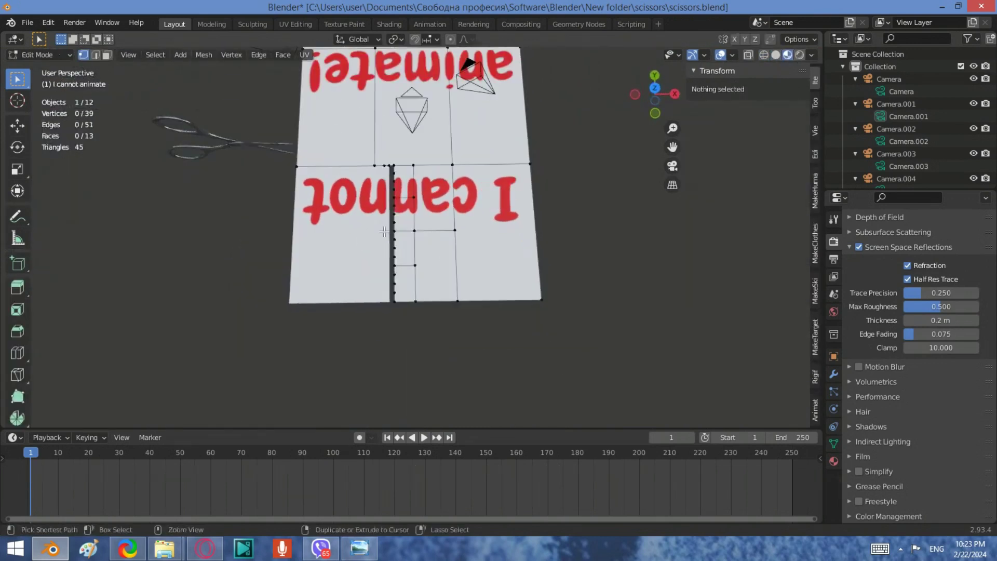
{"action": "scroll", "coordinate": [384, 232], "scroll_direction": "up", "scroll_amount": 1}
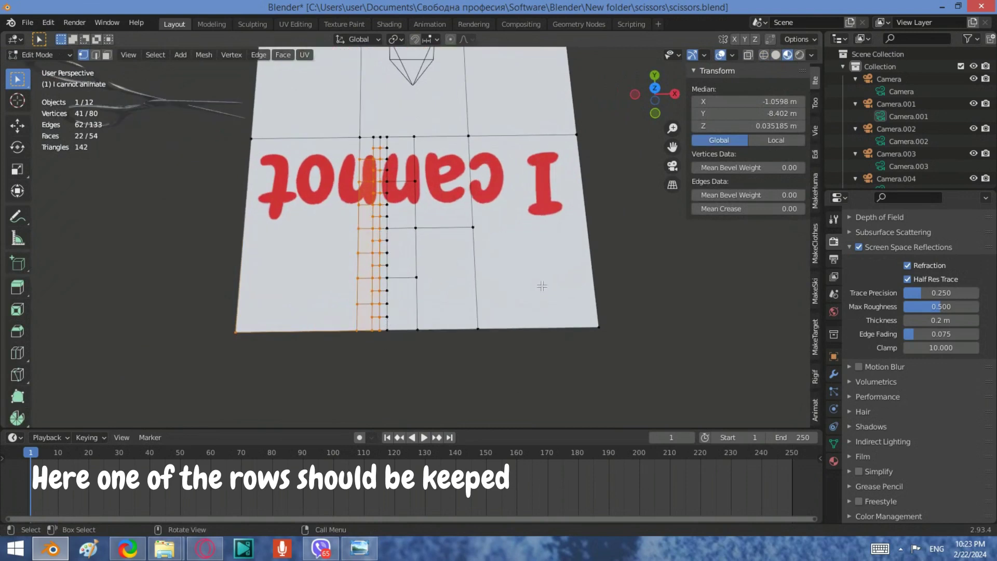
{"action": "scroll", "coordinate": [541, 286], "scroll_direction": "down", "scroll_amount": 1}
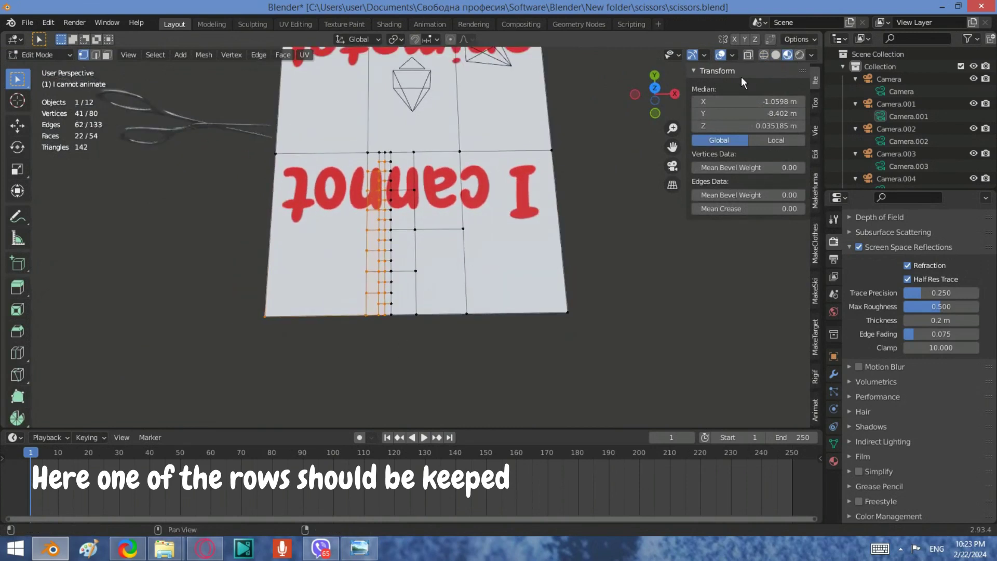
- Delete the 'not' section's vertices except one column, then restore Material Preview and exit Edit Mode
{"action": "left_click", "coordinate": [764, 55]}
{"action": "left_click", "coordinate": [368, 317]}
{"action": "left_click_drag", "start_coordinate": [368, 319], "coordinate": [258, 149]}
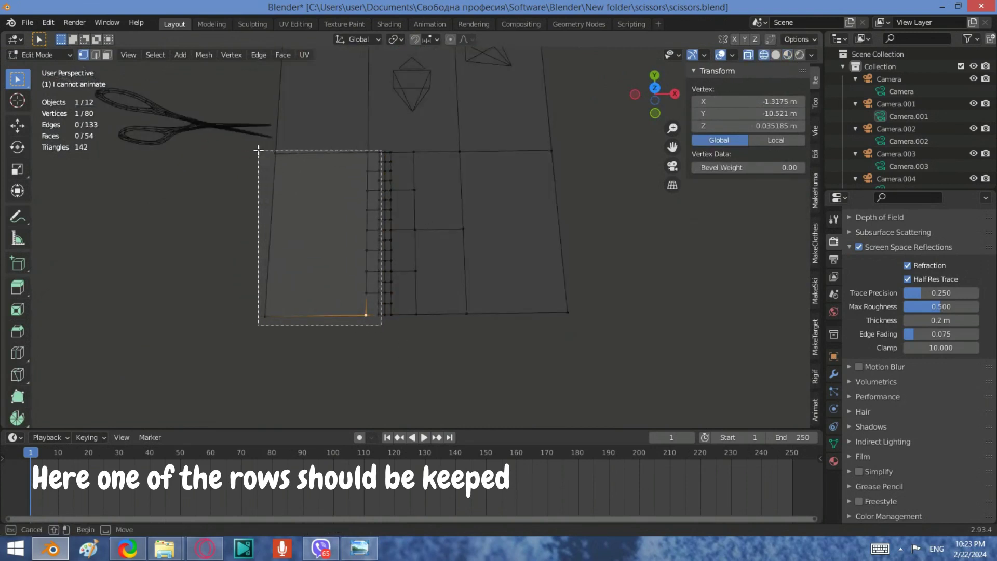
{"action": "key", "text": "x"}
{"action": "left_click", "coordinate": [362, 191]}
{"action": "left_click", "coordinate": [788, 54]}
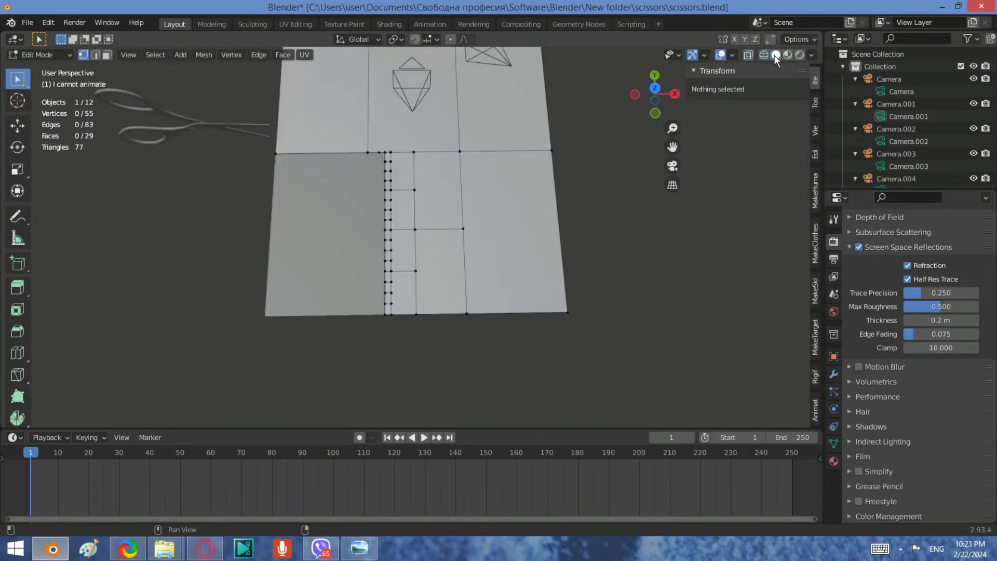
{"action": "middle_click_drag", "start_coordinate": [416, 208], "coordinate": [496, 237]}
{"action": "key", "text": "Tab"}
- Test-move the separate 'not' piece to confirm it is detached, then cancel
{"action": "left_click", "coordinate": [496, 236]}
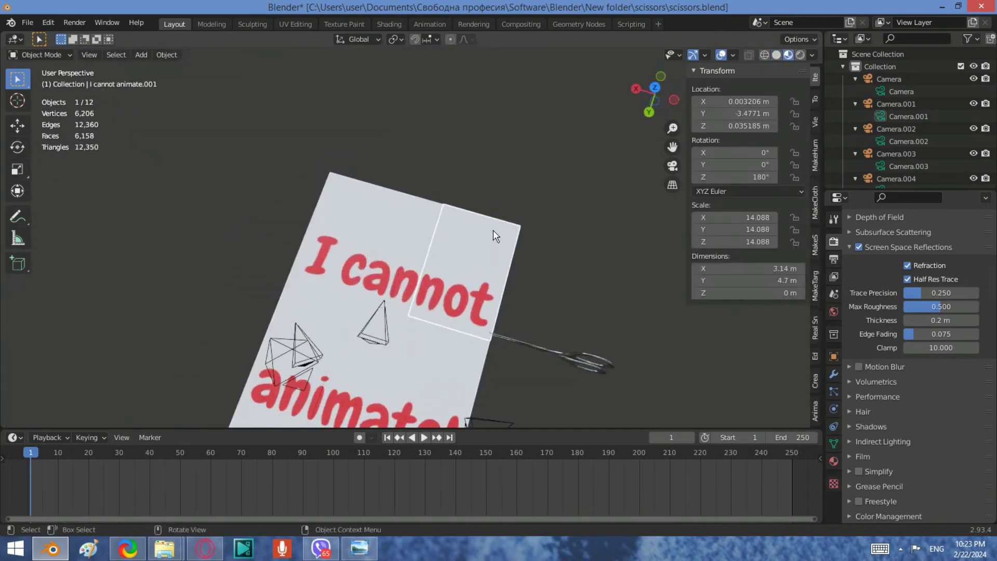
{"action": "key", "text": "g"}
{"action": "key", "text": "Escape"}
{"action": "scroll", "coordinate": [488, 242], "scroll_direction": "down", "scroll_amount": 2}
{"action": "mouse_move", "coordinate": [487, 242]}
{"action": "middle_mouse_down"}
{"action": "mouse_move", "coordinate": [391, 296]}
{"action": "mouse_move", "coordinate": [444, 257]}
{"action": "middle_mouse_up"}
{"action": "left_click", "coordinate": [900, 548]}
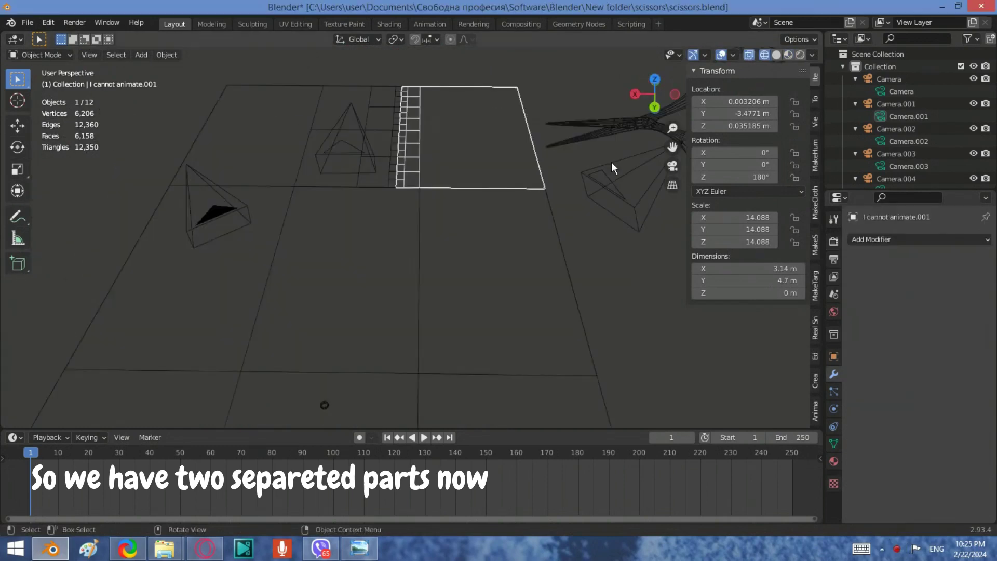
- From the back view, lower the scissors, rotate them -9.48° about Y, reposition them, and deselect
{"action": "left_click", "coordinate": [654, 107]}
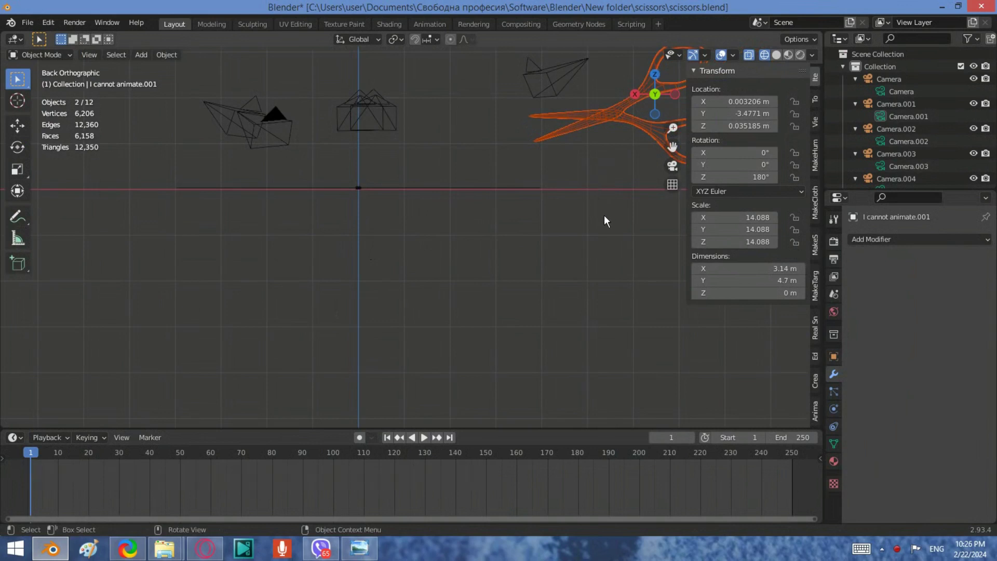
{"action": "key", "text": "g"}
{"action": "left_click", "coordinate": [582, 239]}
{"action": "mouse_move", "coordinate": [581, 239]}
{"action": "middle_mouse_down", "text": "shift"}
{"action": "mouse_move", "coordinate": [618, 231]}
{"action": "mouse_move", "coordinate": [523, 218]}
{"action": "middle_mouse_up", "text": "shift"}
{"action": "key", "text": "r"}
{"action": "key", "text": "y"}
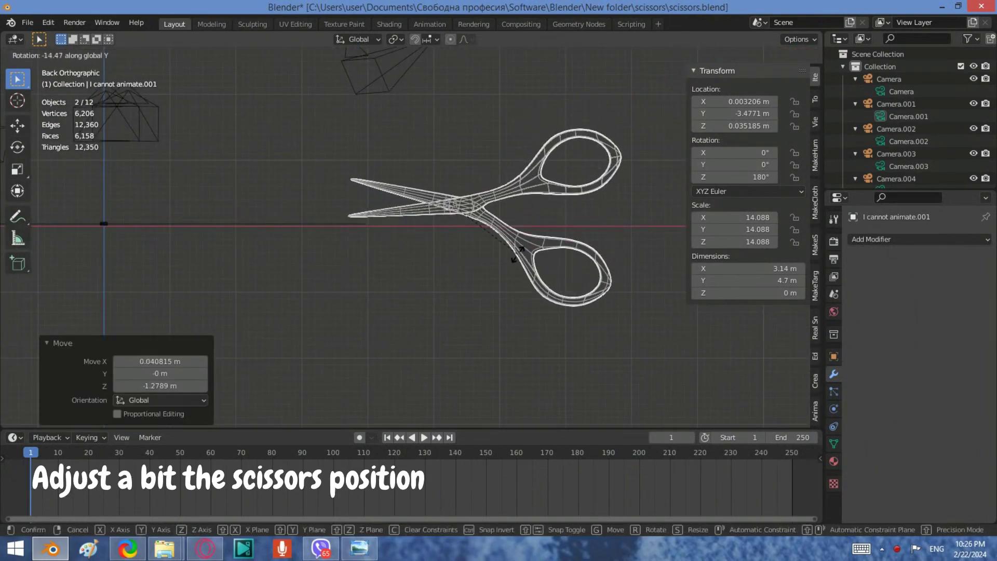
{"action": "left_click", "coordinate": [519, 247]}
{"action": "key", "text": "g"}
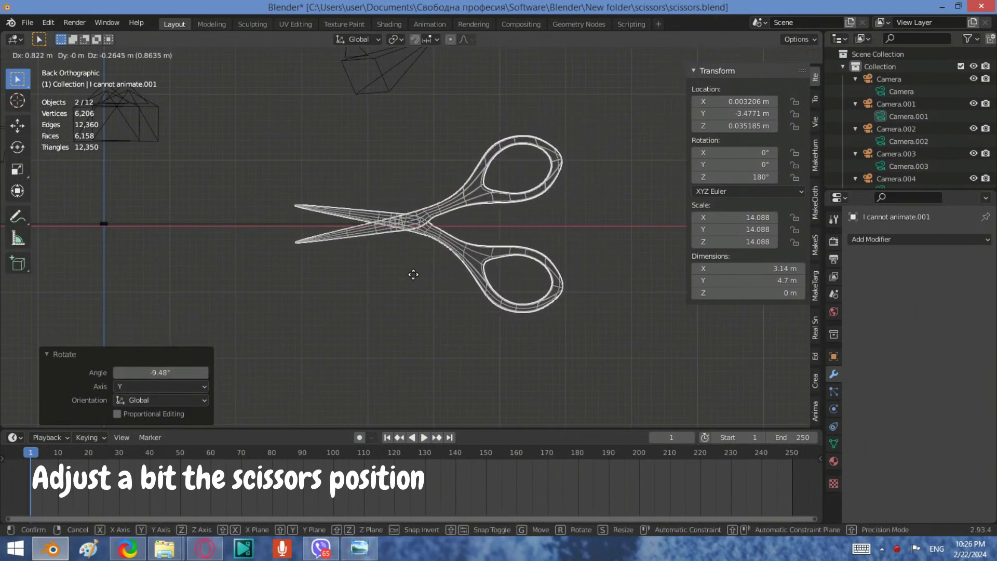
{"action": "left_click", "coordinate": [414, 275]}
{"action": "left_click", "coordinate": [407, 302]}
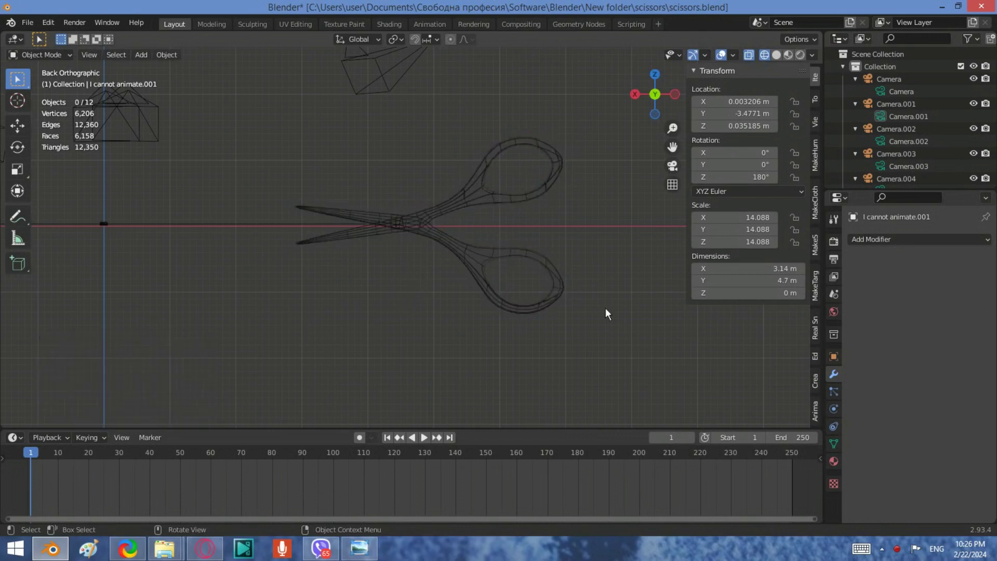
{"action": "middle_click_drag", "start_coordinate": [519, 311], "coordinate": [675, 208]}
- Add a loop cut across the I cannot animate.001 plane and join two vertices with an edge
{"action": "left_click", "coordinate": [776, 55]}
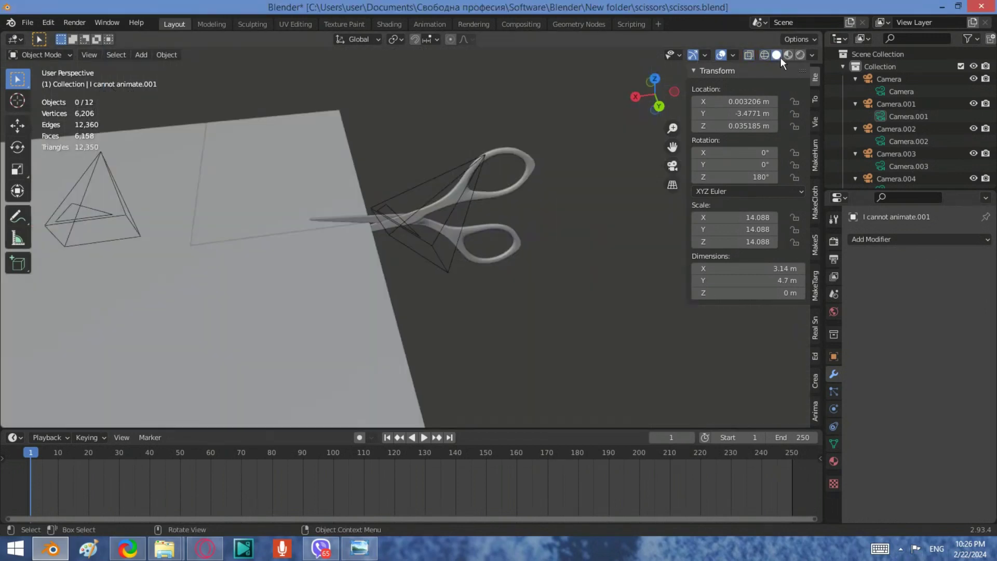
{"action": "left_click", "coordinate": [766, 55]}
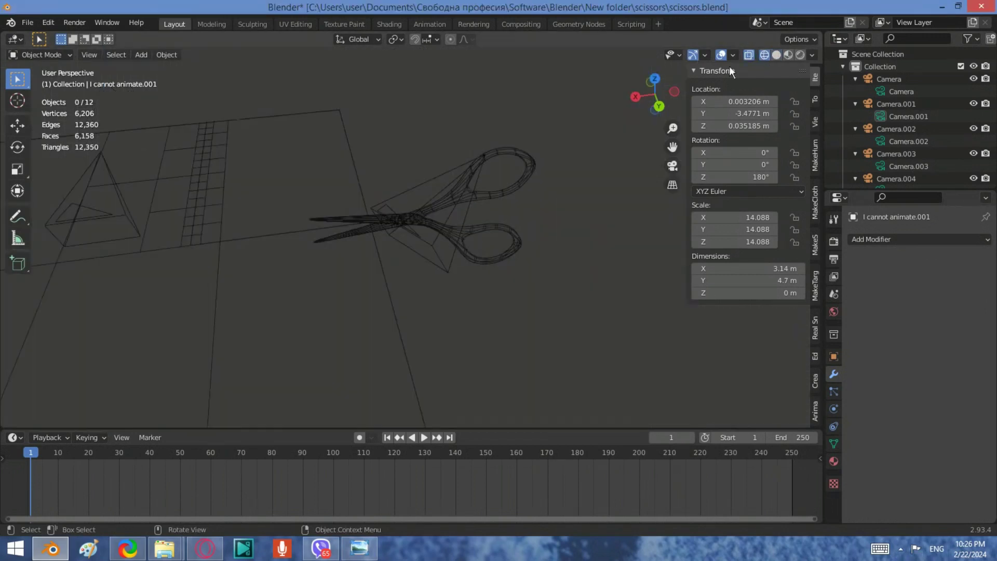
{"action": "left_click", "coordinate": [278, 118]}
{"action": "key", "text": "Tab"}
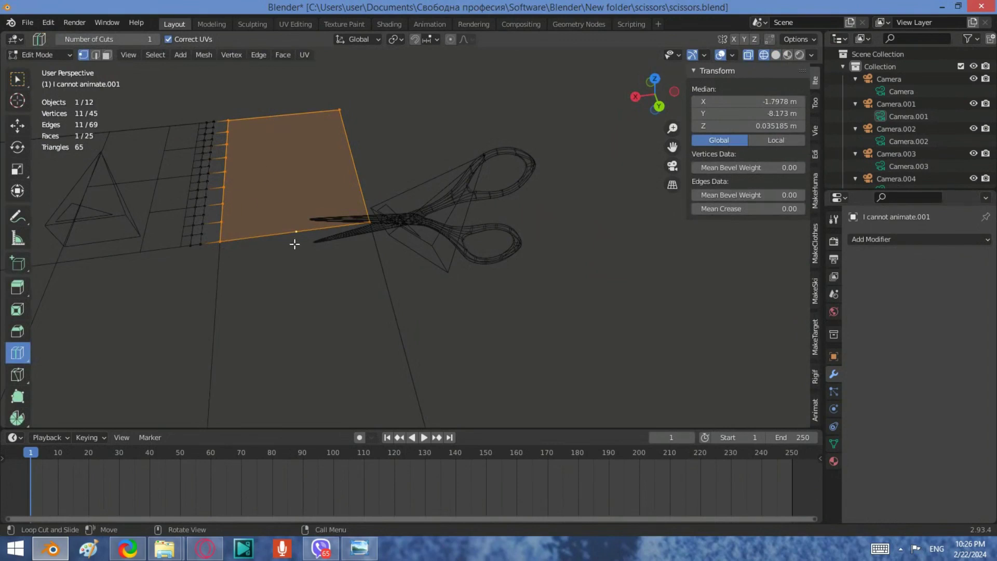
{"action": "left_click", "coordinate": [294, 244]}
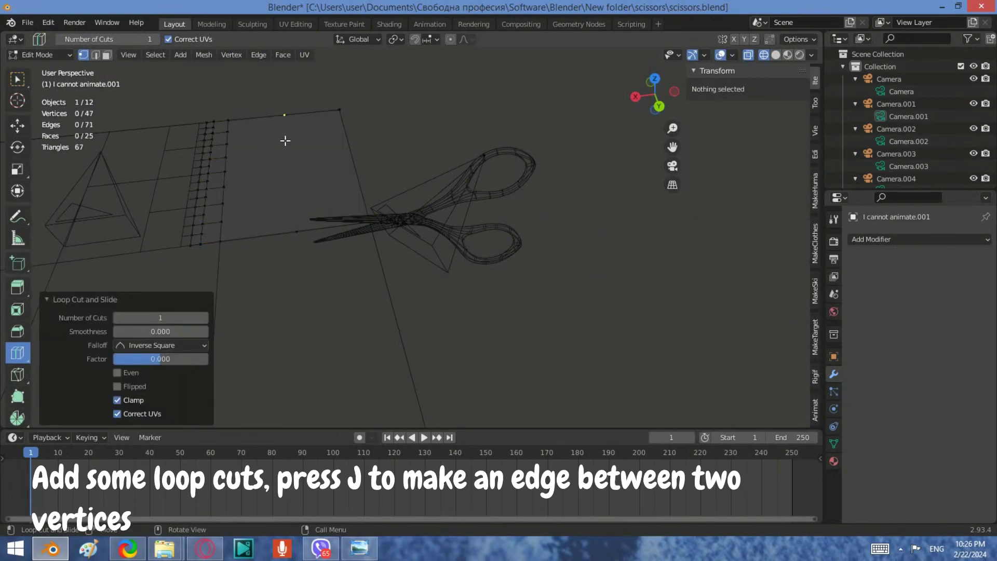
{"action": "left_click", "coordinate": [19, 80]}
{"action": "left_click", "coordinate": [296, 119]}
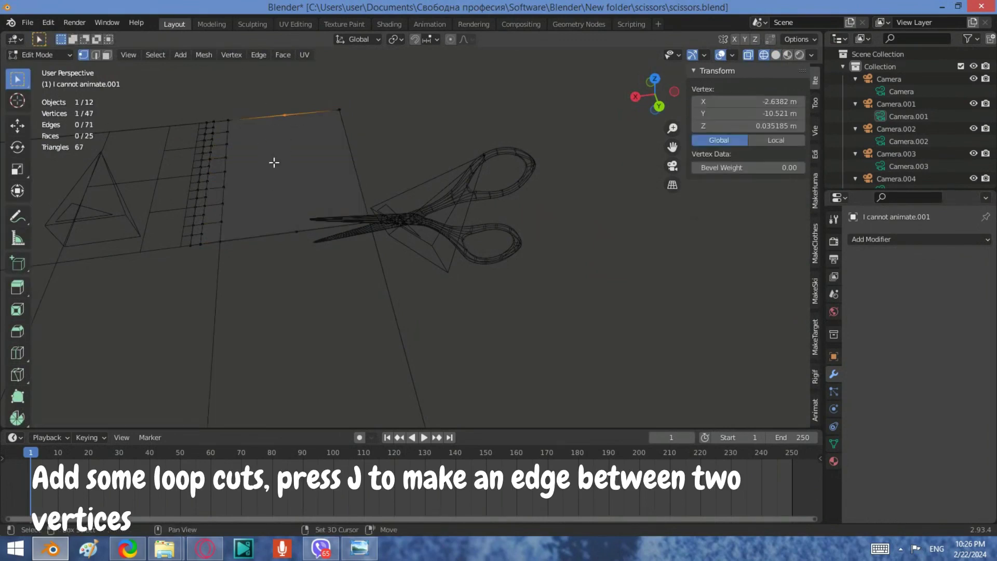
{"action": "key", "text": "j"}
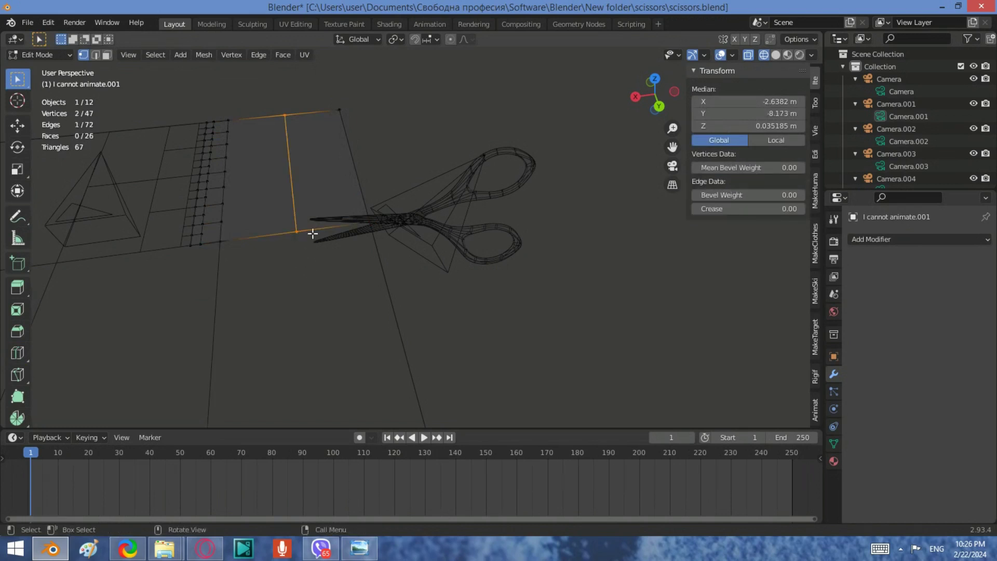
- Add two more centred loop cuts to the plane and return to Object Mode
{"action": "scroll", "coordinate": [349, 225], "scroll_direction": "up", "scroll_amount": 1}
{"action": "middle_click_drag", "start_coordinate": [349, 225], "coordinate": [347, 308], "text": "shift"}
{"action": "scroll", "coordinate": [347, 308], "scroll_direction": "up", "scroll_amount": 2}
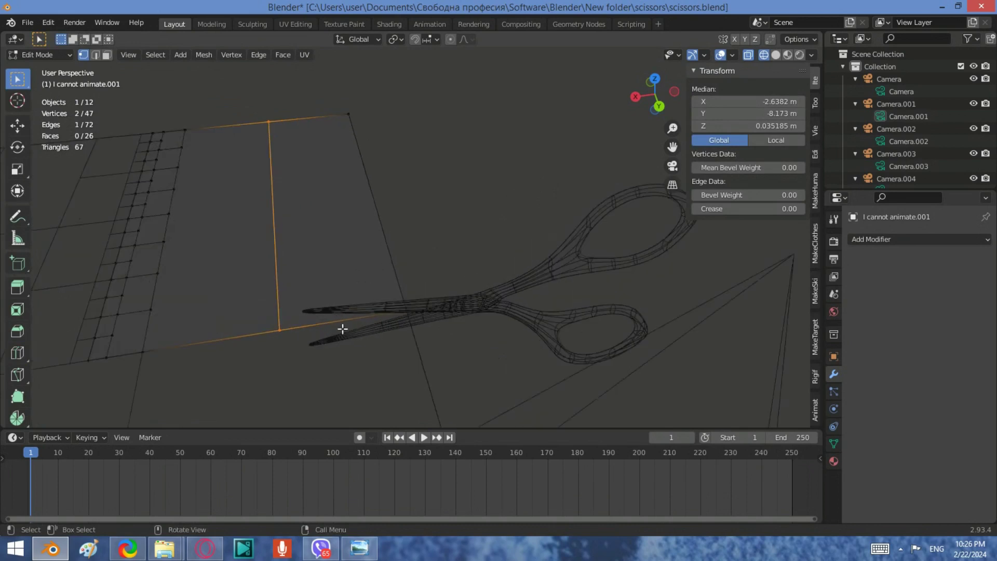
{"action": "left_click", "coordinate": [17, 352]}
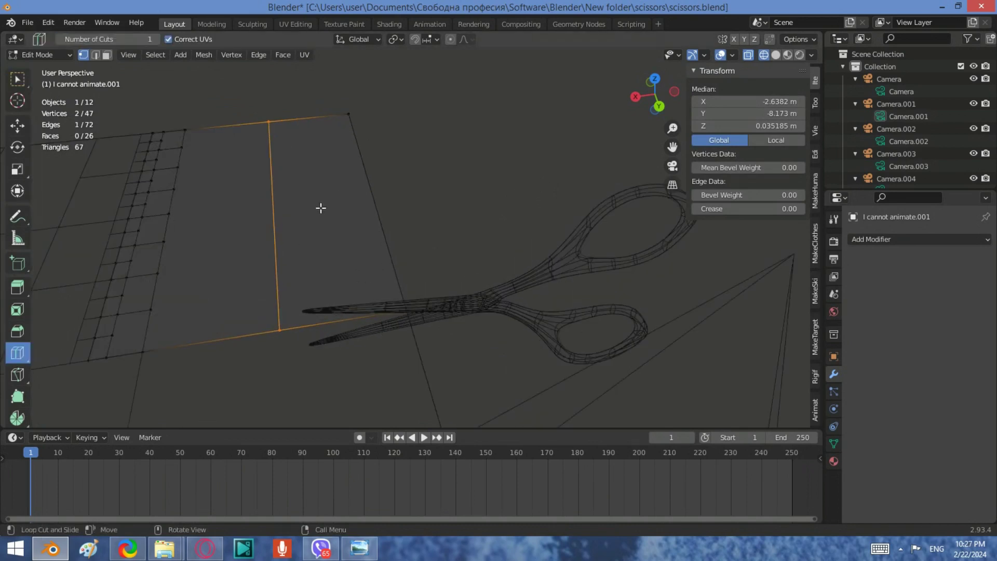
{"action": "left_click", "coordinate": [286, 115]}
{"action": "right_click", "coordinate": [285, 144]}
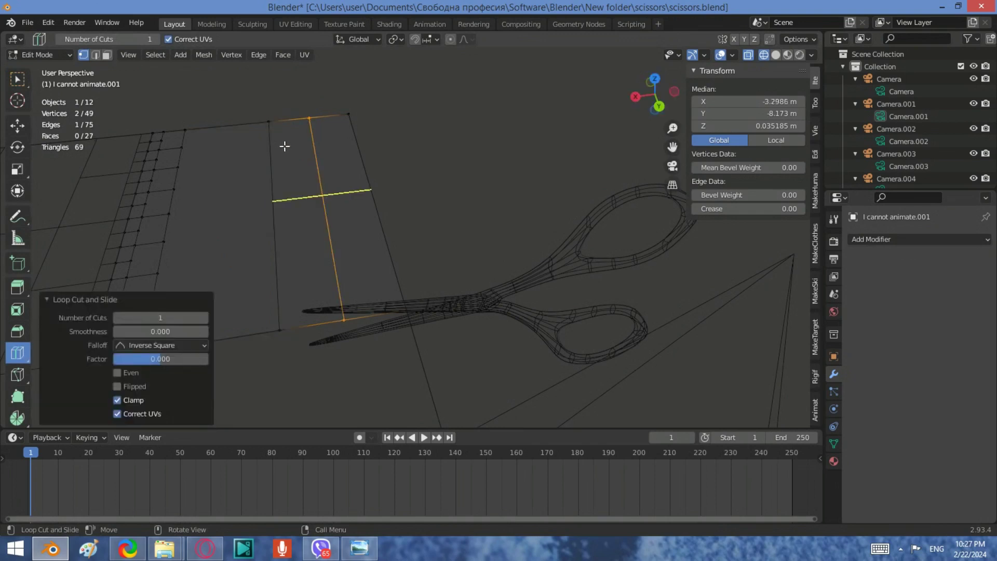
{"action": "left_click", "coordinate": [275, 143]}
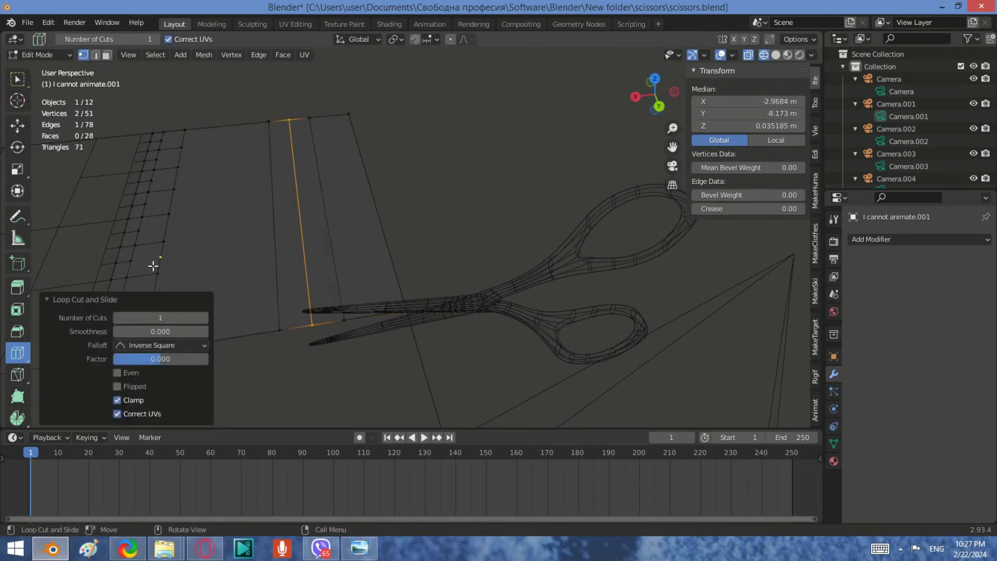
{"action": "key", "text": "Tab"}
- Preview the plane's image texture, then add one more loop cut to the plane
{"action": "mouse_move", "coordinate": [479, 300]}
{"action": "middle_mouse_down"}
{"action": "mouse_move", "coordinate": [418, 275]}
{"action": "mouse_move", "coordinate": [406, 315]}
{"action": "middle_mouse_up"}
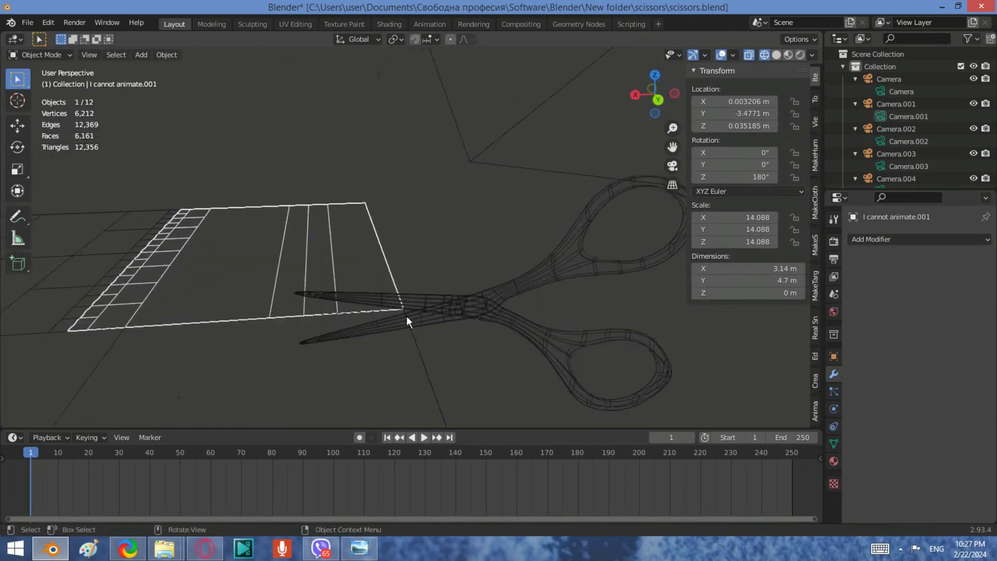
{"action": "left_click", "coordinate": [789, 54]}
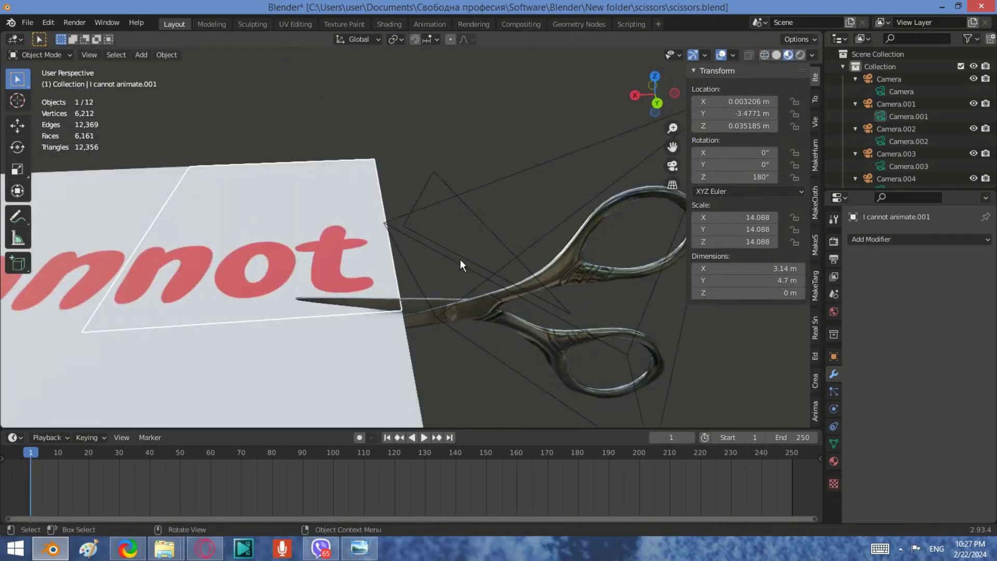
{"action": "left_click", "coordinate": [763, 55]}
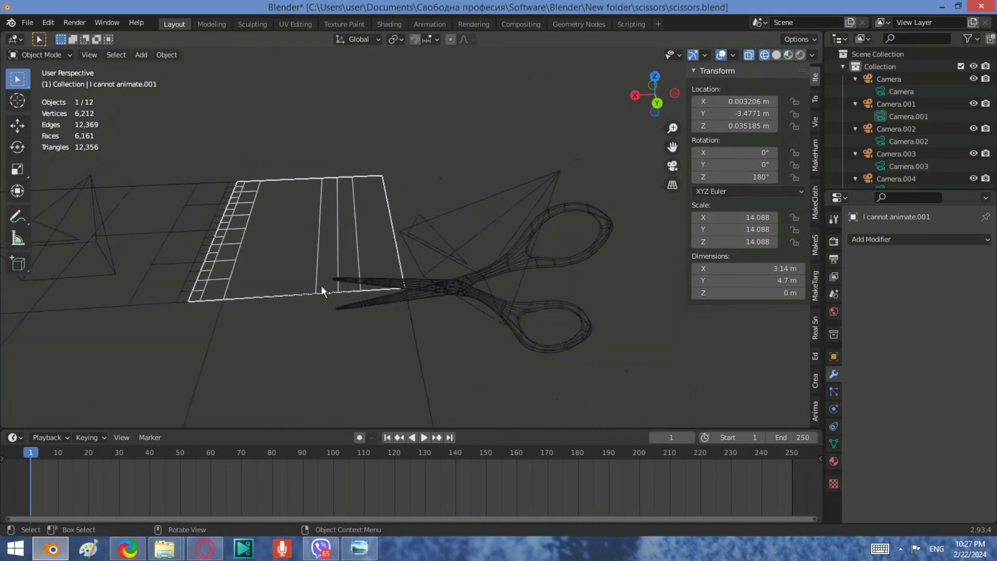
{"action": "mouse_move", "coordinate": [321, 285]}
{"action": "middle_mouse_down"}
{"action": "mouse_move", "coordinate": [319, 334]}
{"action": "mouse_move", "coordinate": [386, 309]}
{"action": "mouse_move", "coordinate": [406, 288]}
{"action": "middle_mouse_up"}
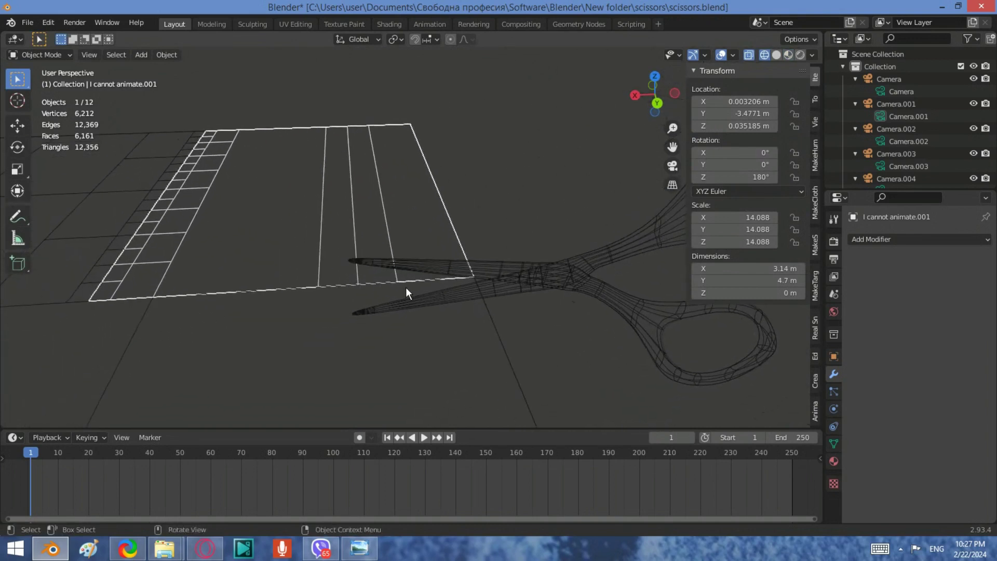
{"action": "left_click", "coordinate": [901, 549]}
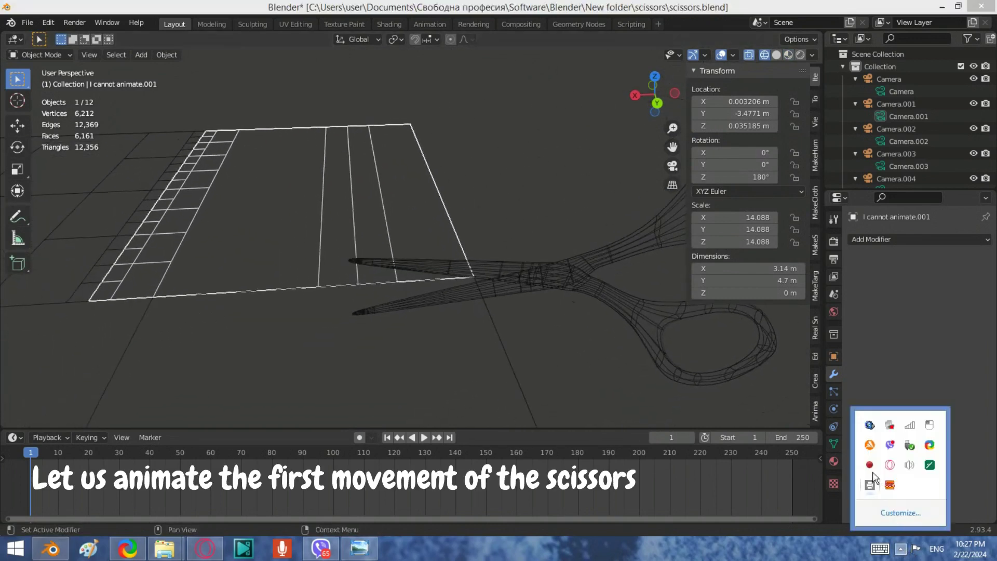
{"action": "left_click", "coordinate": [53, 546]}
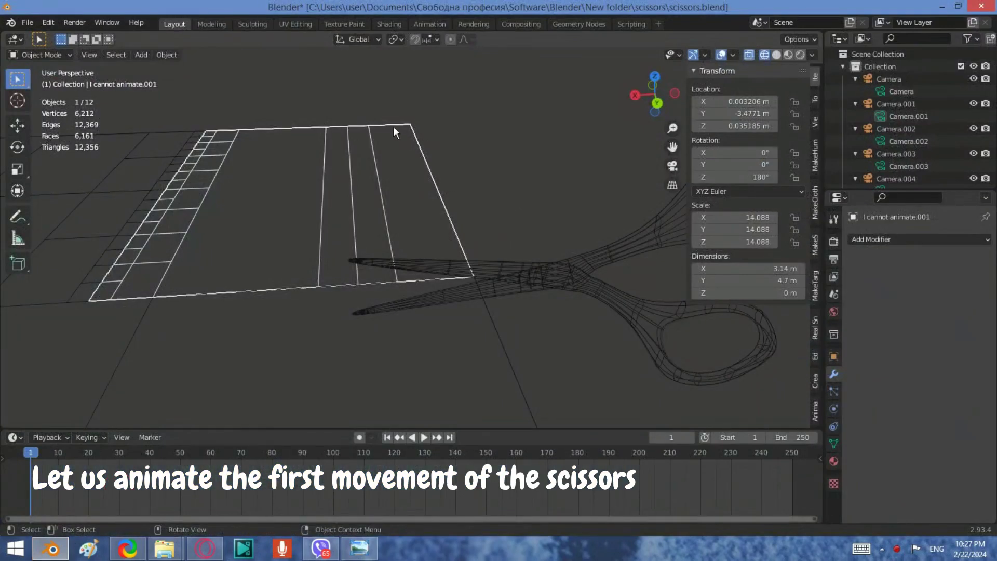
{"action": "left_click", "coordinate": [392, 125]}
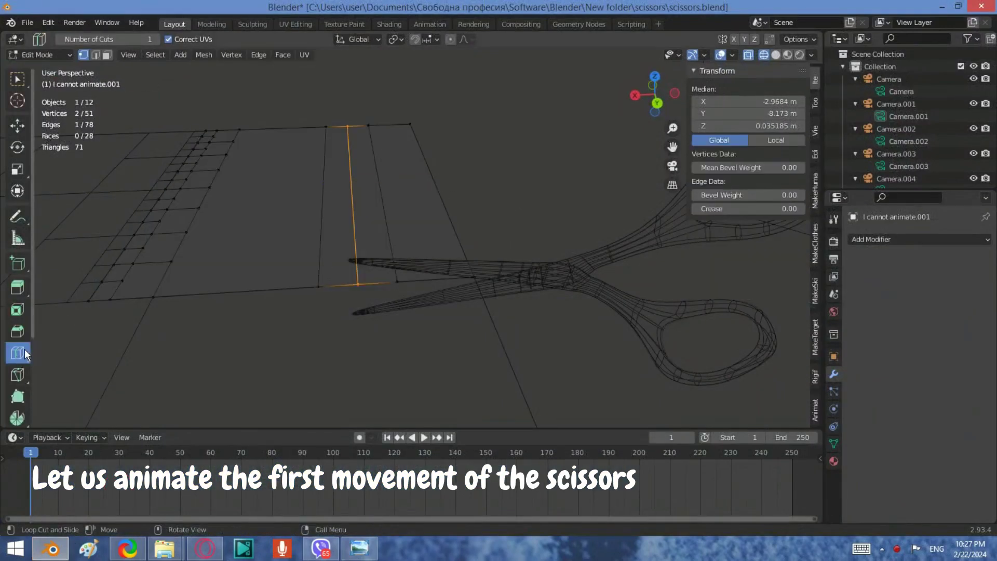
{"action": "left_click", "coordinate": [405, 110]}
{"action": "key", "text": "Tab"}
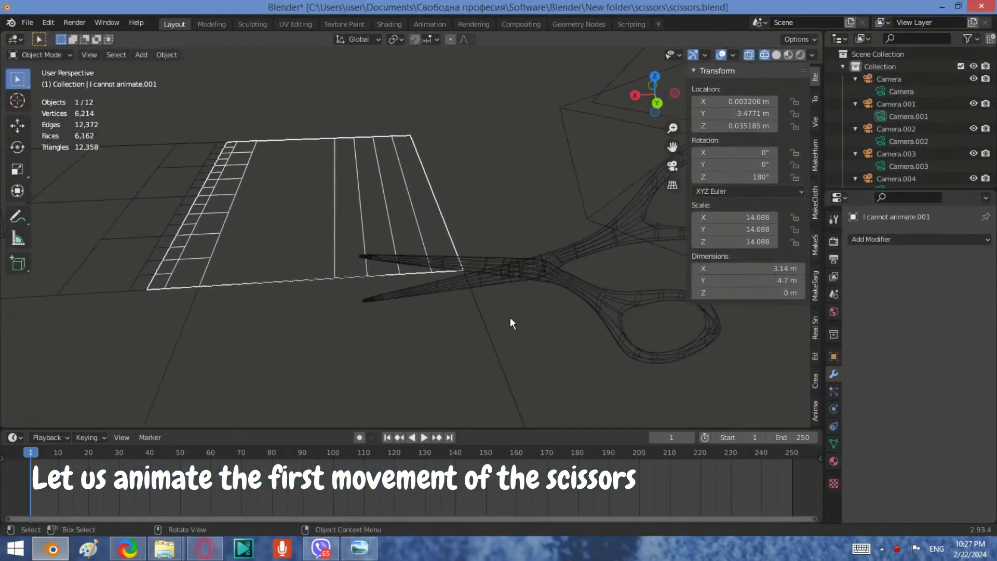
{"action": "middle_click_drag", "start_coordinate": [510, 316], "coordinate": [494, 301]}
- Keyframe location and rotation of both scissors blades at frame 0
{"action": "left_click", "coordinate": [478, 263]}
{"action": "left_click", "coordinate": [434, 276], "text": "shift"}
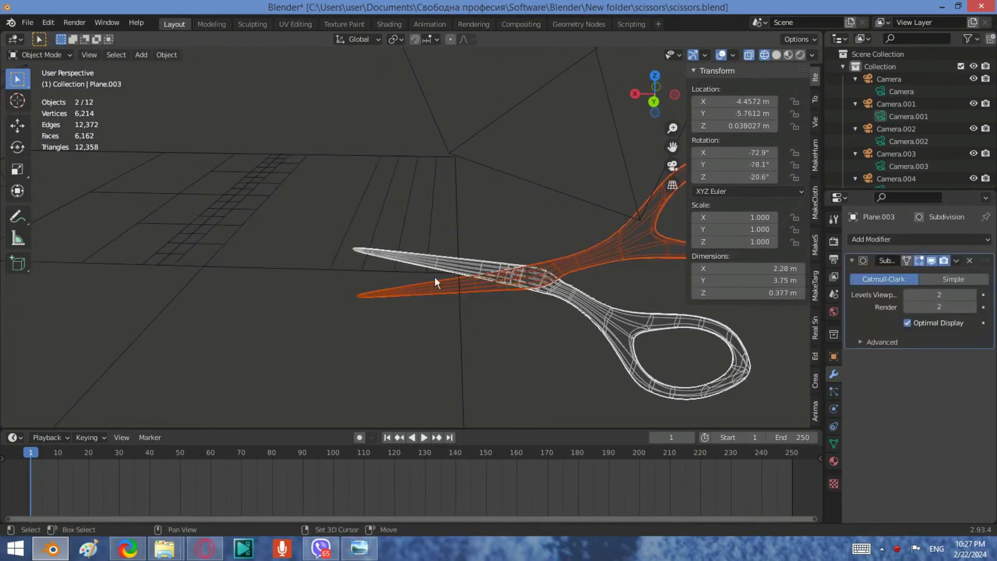
{"action": "left_click", "coordinate": [29, 453]}
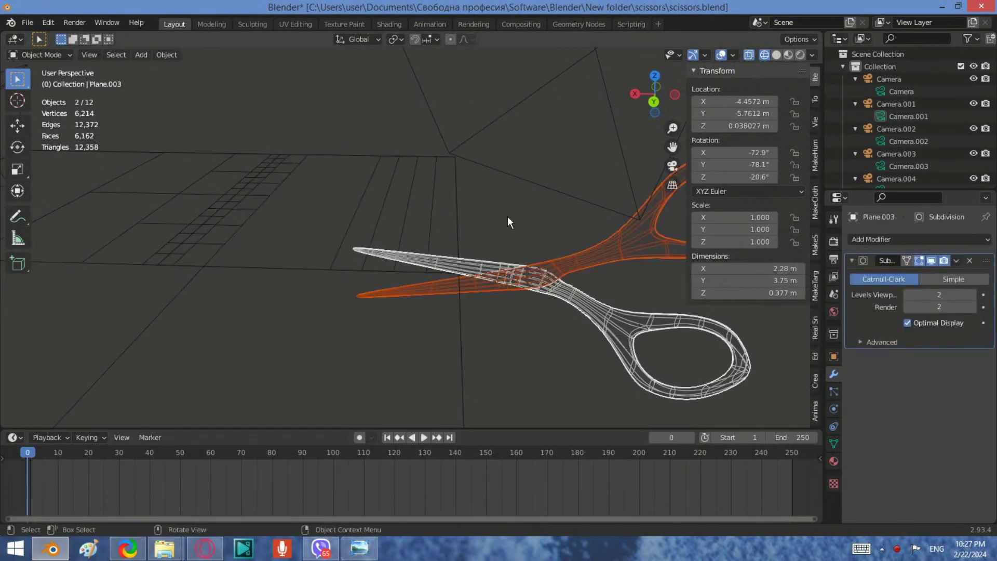
{"action": "key", "text": "i"}
{"action": "left_click", "coordinate": [493, 259]}
{"action": "left_click", "coordinate": [507, 323]}
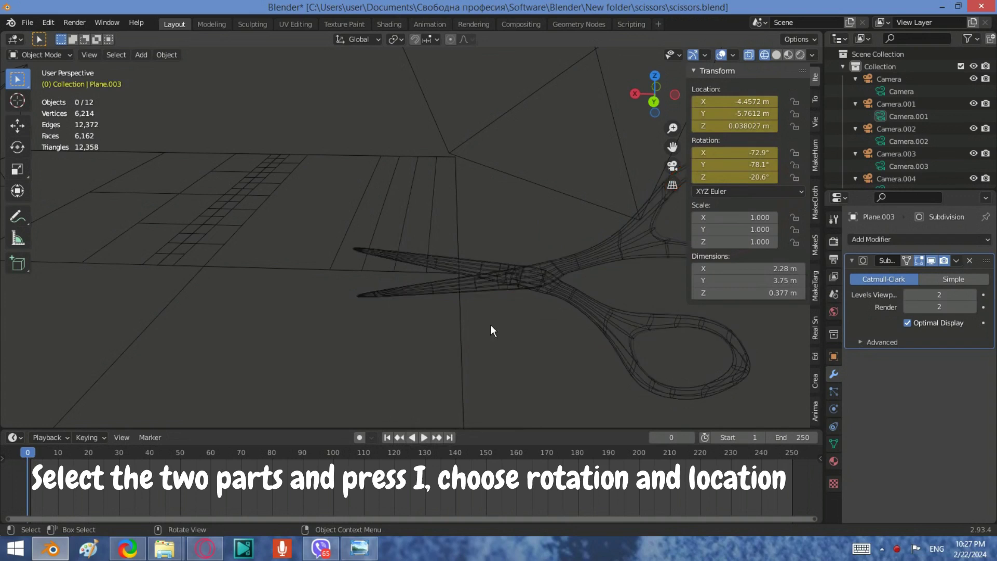
- Toward frame 20, close the blades: upper blade 9.7°, Plane.003 -8.84°
{"action": "middle_click_drag", "start_coordinate": [490, 325], "coordinate": [502, 341]}
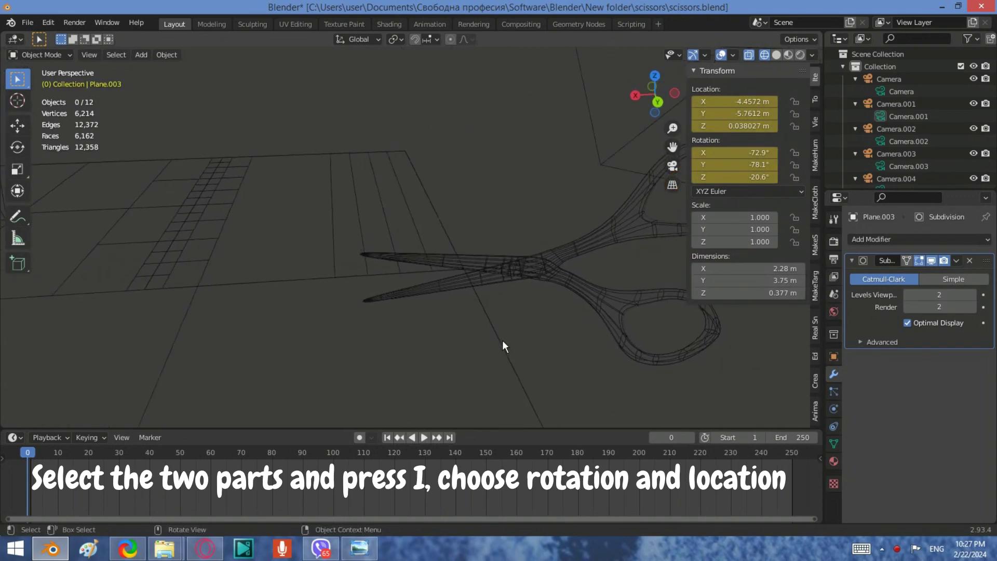
{"action": "key", "text": "space"}
{"action": "key", "text": "space"}
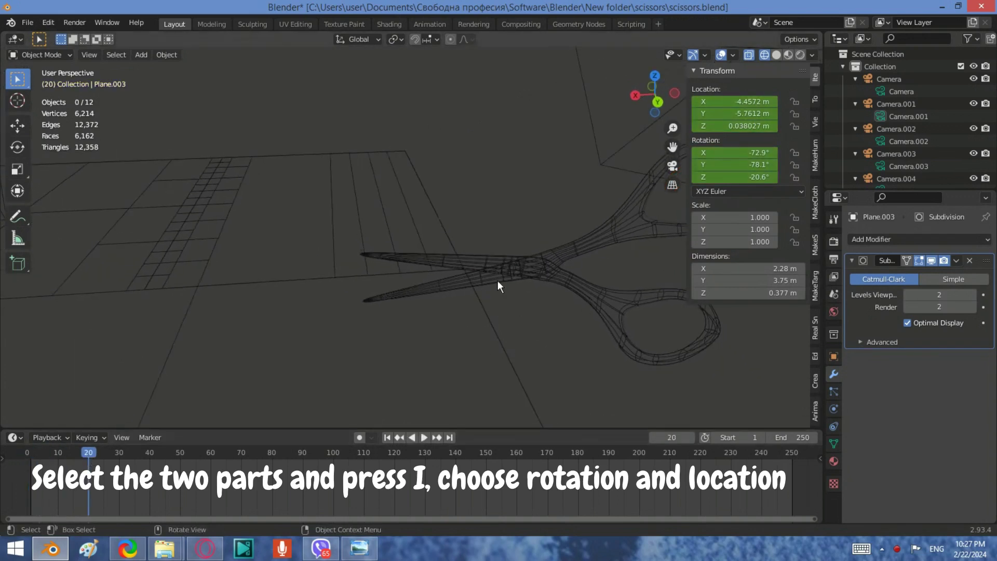
{"action": "left_click", "coordinate": [489, 278]}
{"action": "left_click", "coordinate": [657, 102]}
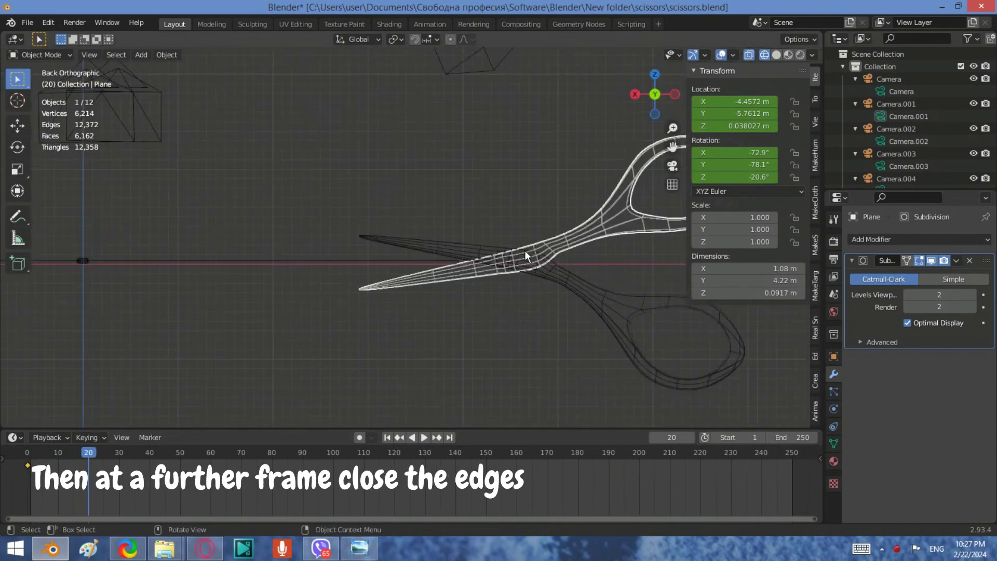
{"action": "left_click", "coordinate": [464, 322]}
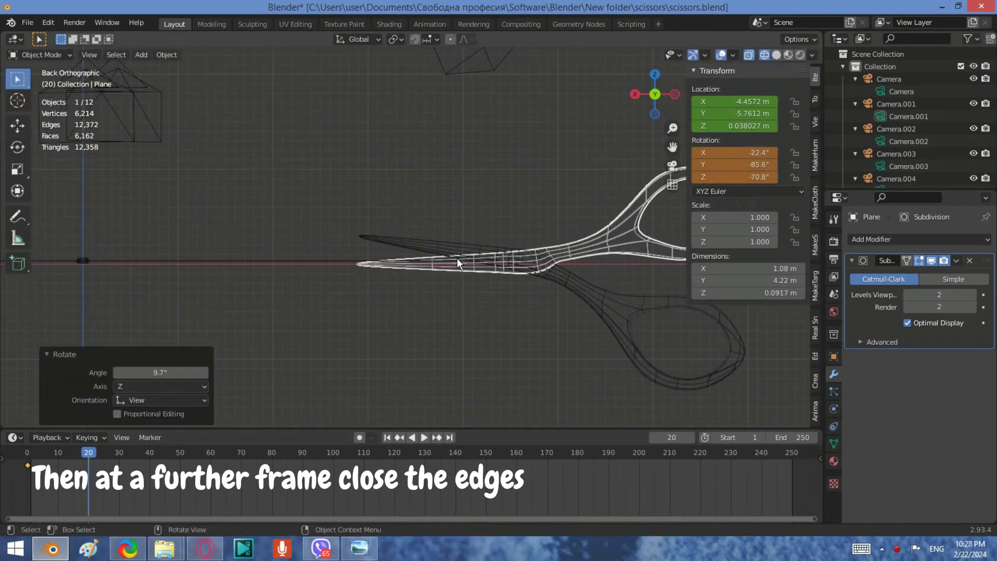
{"action": "left_click", "coordinate": [426, 247], "text": "shift"}
{"action": "left_click", "coordinate": [423, 251]}
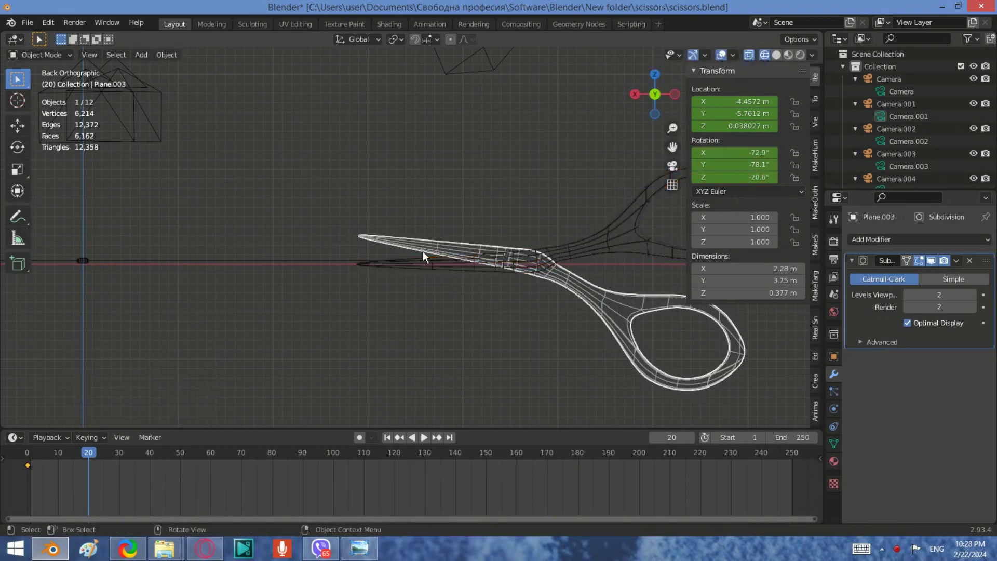
{"action": "key", "text": "r"}
{"action": "left_click", "coordinate": [540, 287]}
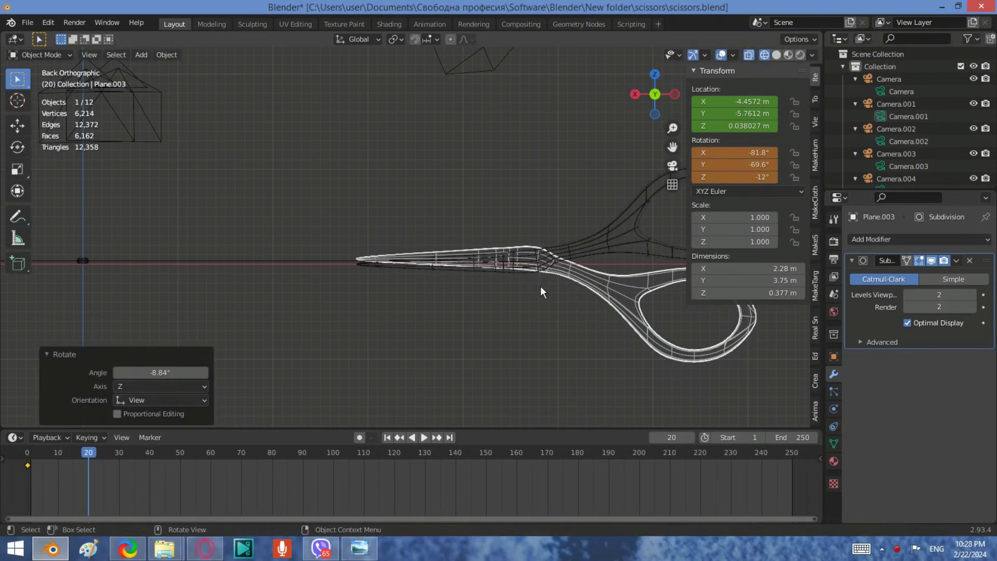
- Nudge the lower blade up along Z and key its location and rotation at frame 20
{"action": "left_click_drag", "start_coordinate": [536, 247], "coordinate": [535, 249]}
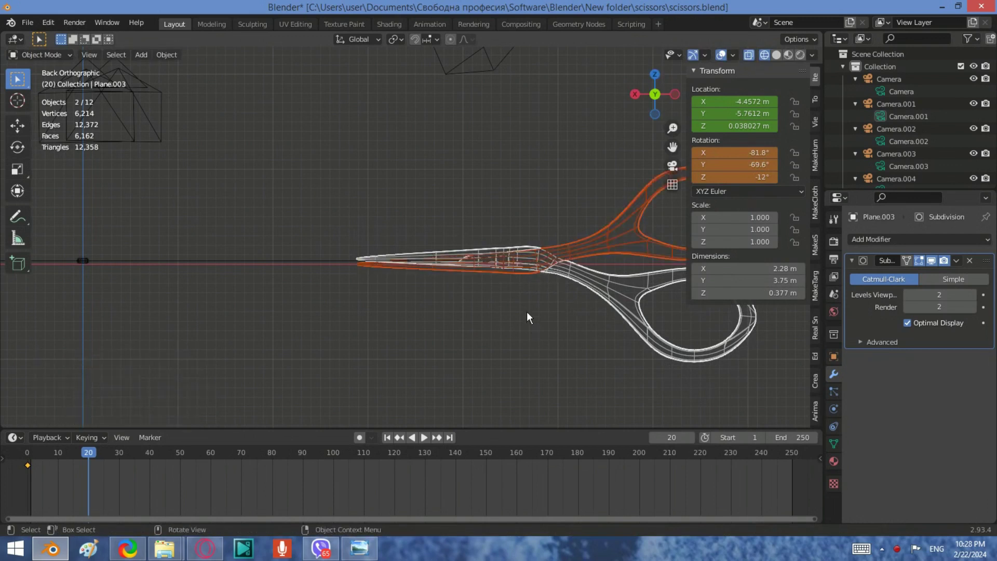
{"action": "key", "text": "g"}
{"action": "key", "text": "z"}
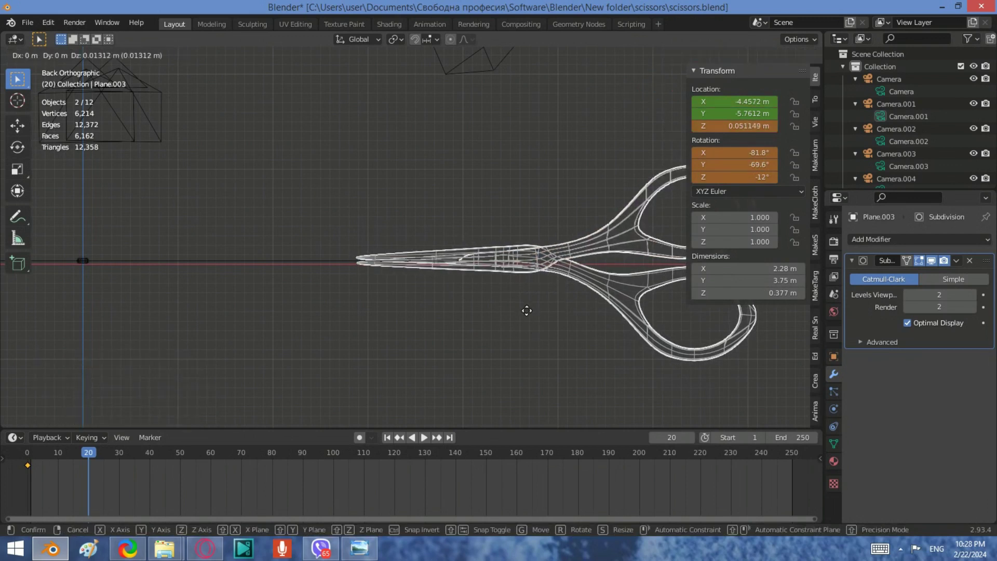
{"action": "left_click", "coordinate": [526, 309]}
{"action": "key", "text": "i"}
{"action": "left_click", "coordinate": [474, 171]}
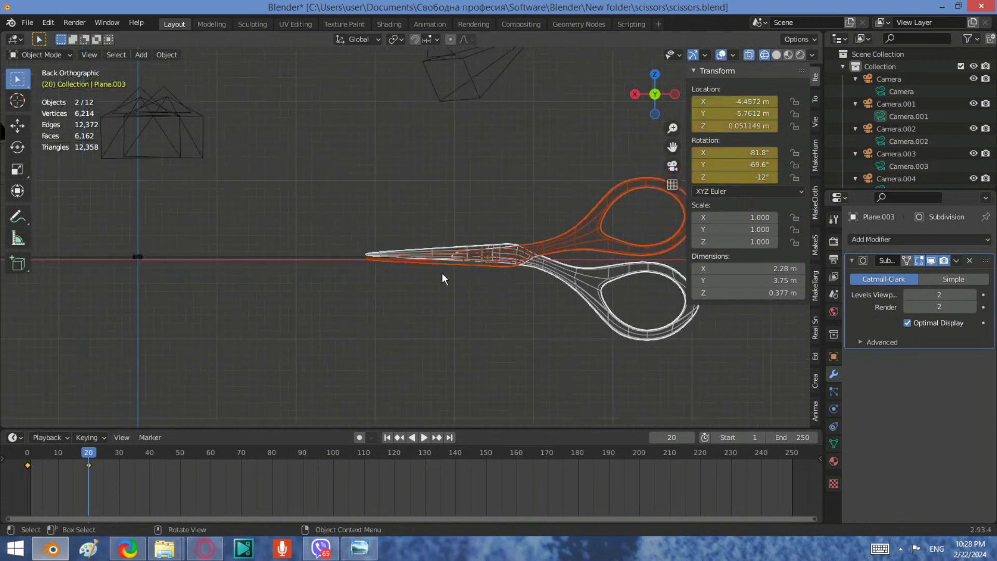
{"action": "middle_click_drag", "start_coordinate": [441, 274], "coordinate": [412, 223]}
- Select the text plane and inspect its mesh in Edit Mode
{"action": "left_click", "coordinate": [395, 224]}
{"action": "scroll", "coordinate": [395, 224], "scroll_direction": "up", "scroll_amount": 3}
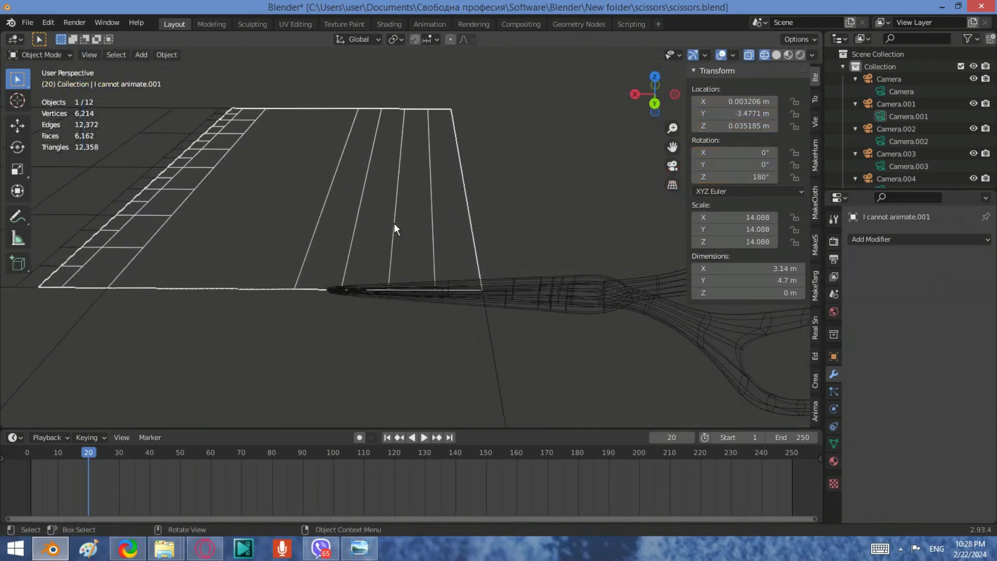
{"action": "key", "text": "Tab"}
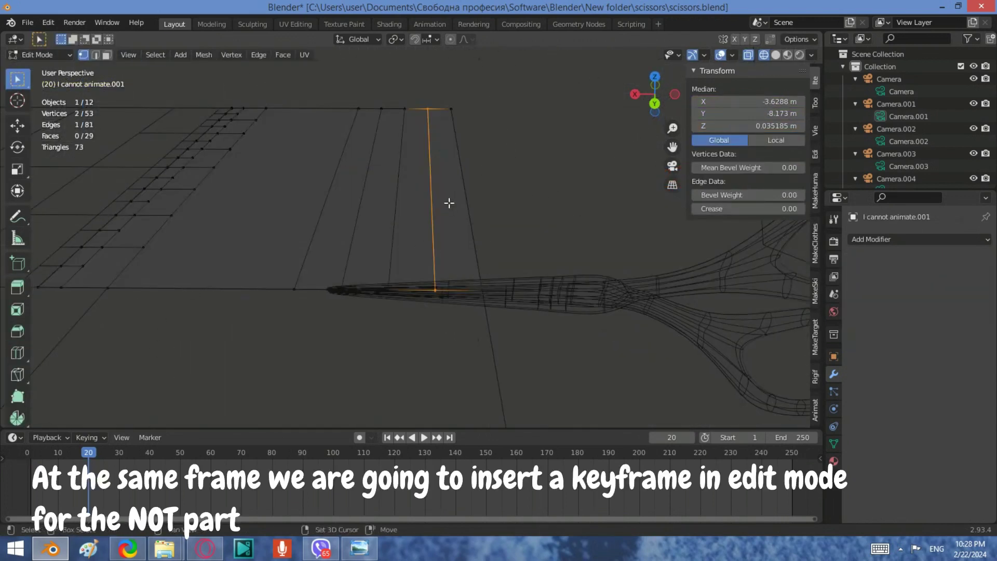
{"action": "middle_click_drag", "start_coordinate": [449, 203], "coordinate": [516, 319], "text": "shift"}
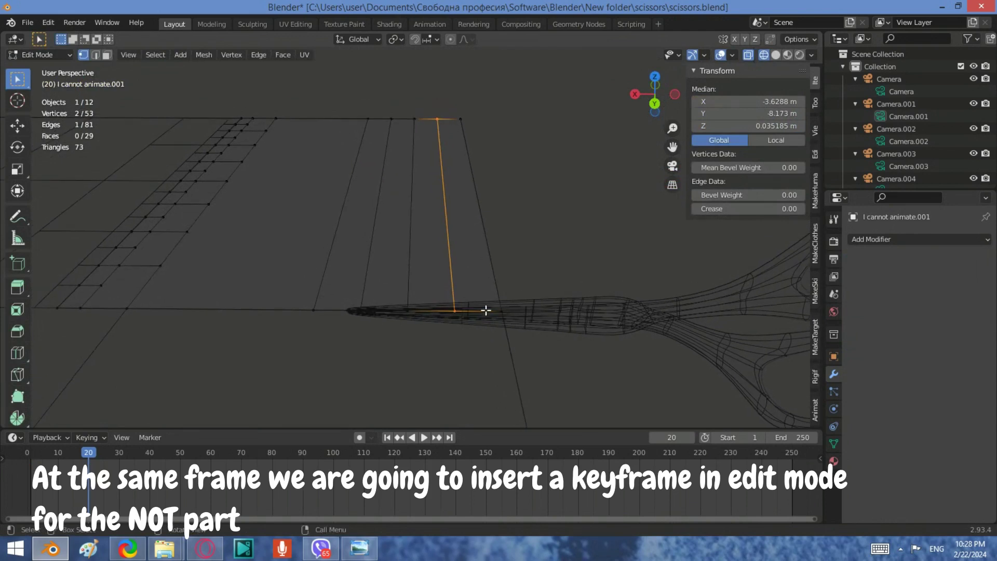
{"action": "key", "text": "Tab"}
- Search the add-ons for 'ani' in Preferences to confirm AnimAll is enabled
{"action": "left_click", "coordinate": [47, 22]}
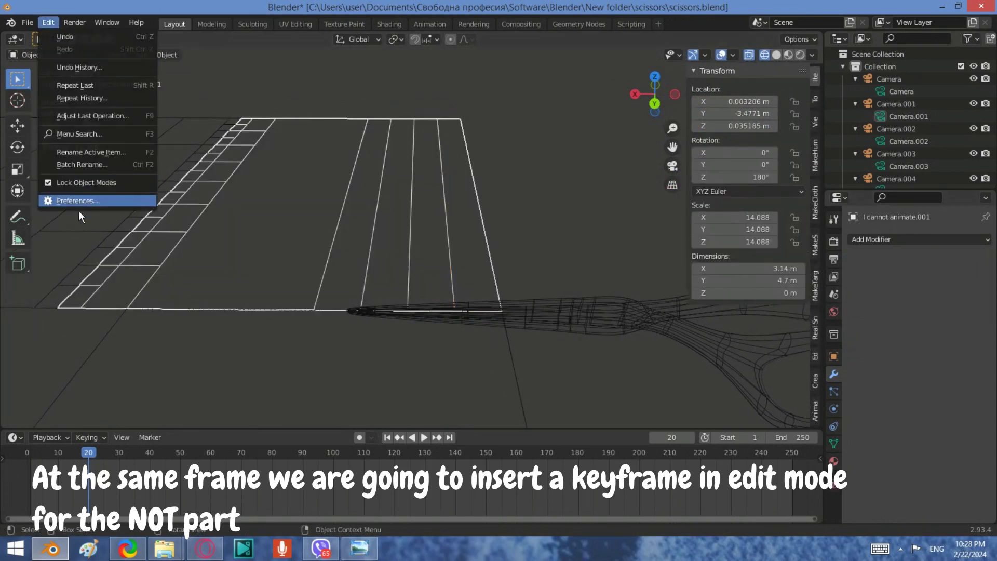
{"action": "left_click", "coordinate": [79, 201]}
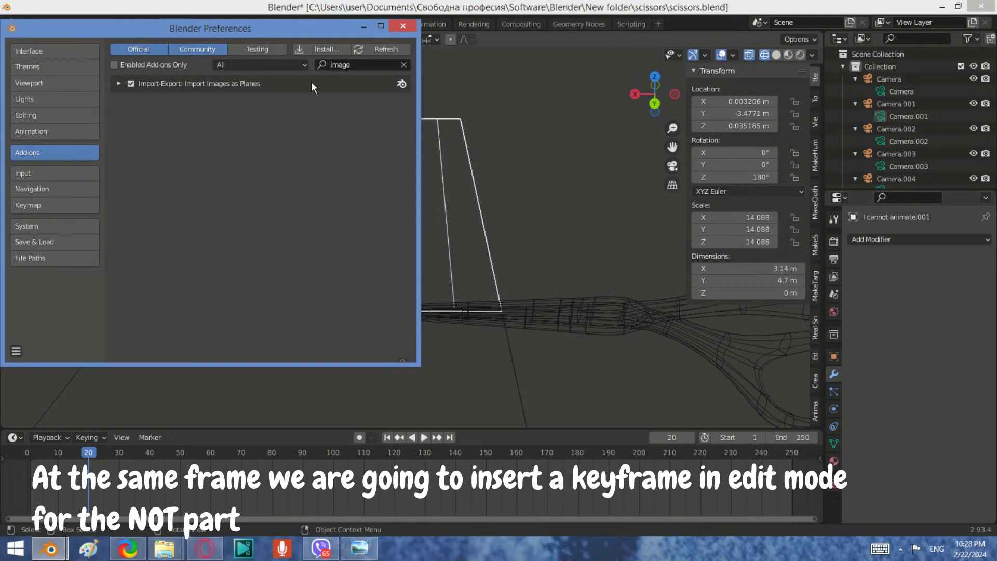
{"action": "left_click", "coordinate": [355, 63]}
{"action": "type", "text": "ani"}
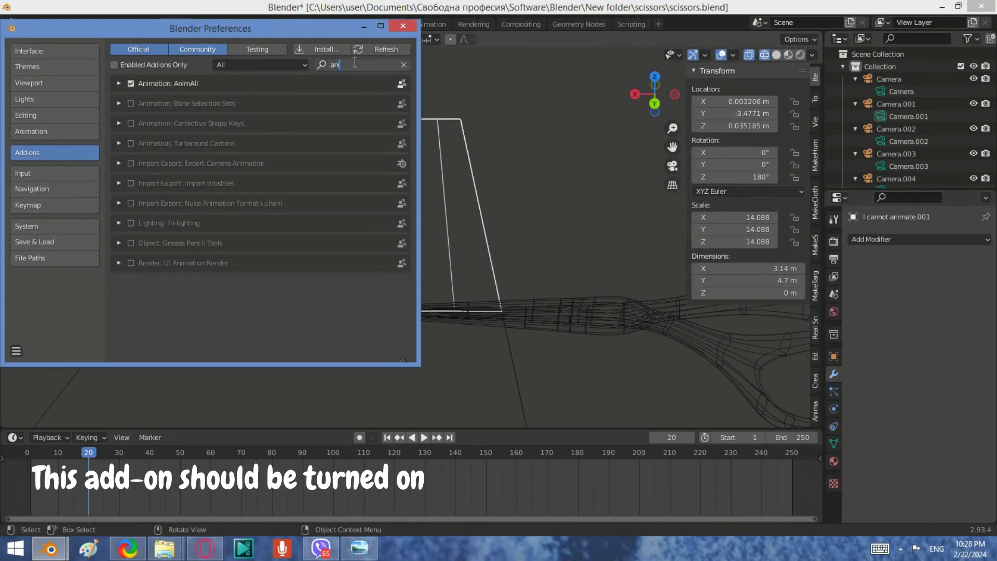
{"action": "left_click", "coordinate": [369, 24]}
- Reselect the text plane, return the playhead to frame 0, and show the AnimAll panel
{"action": "left_click", "coordinate": [482, 218]}
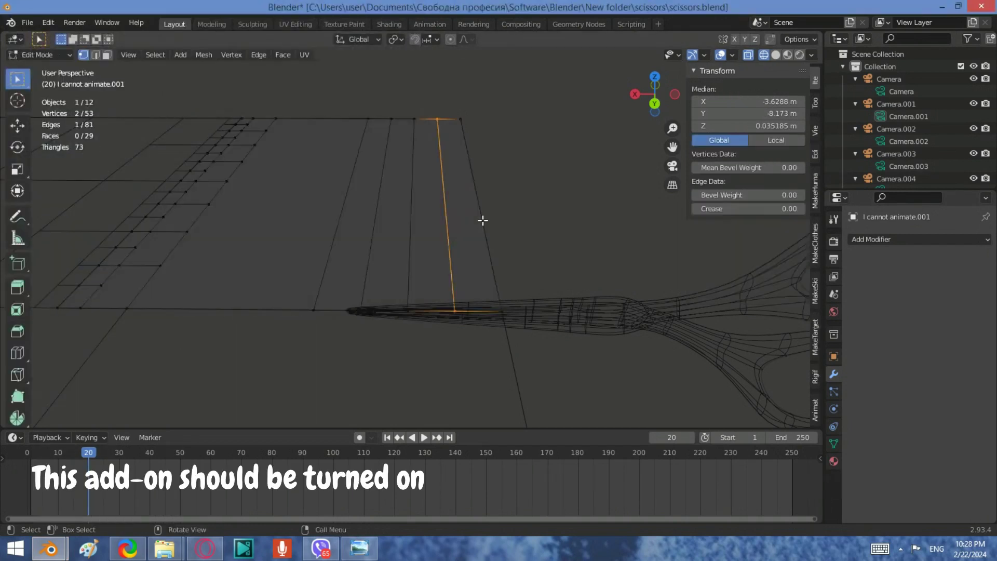
{"action": "left_click", "coordinate": [443, 234]}
{"action": "left_click", "coordinate": [529, 315]}
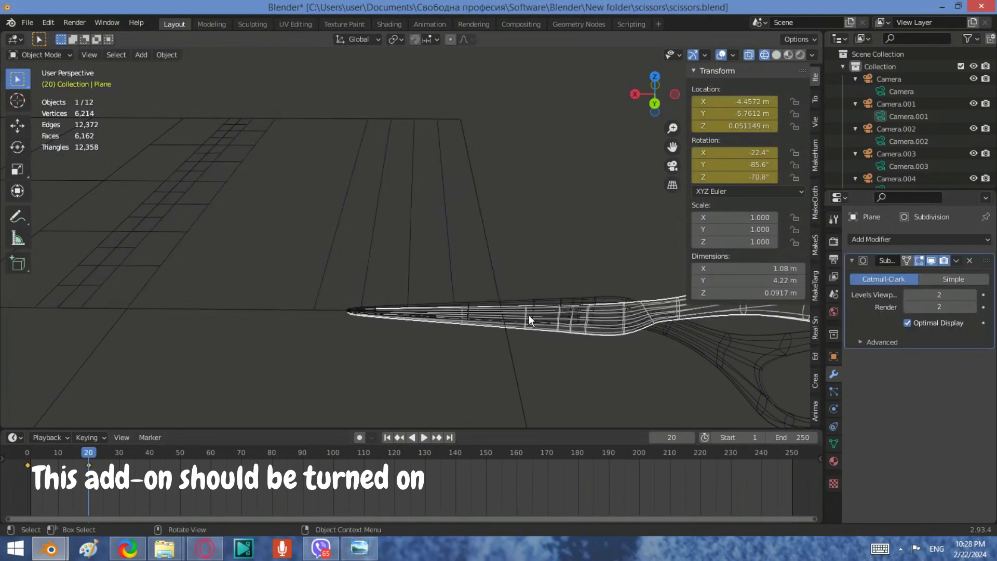
{"action": "left_click", "coordinate": [409, 264]}
{"action": "left_click", "coordinate": [85, 452]}
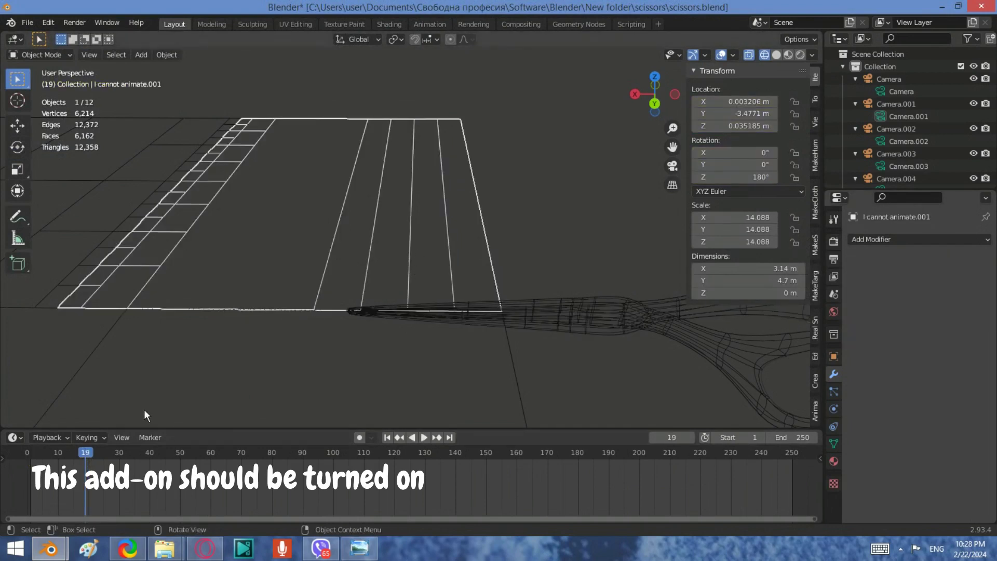
{"action": "left_click_drag", "start_coordinate": [82, 453], "coordinate": [28, 453]}
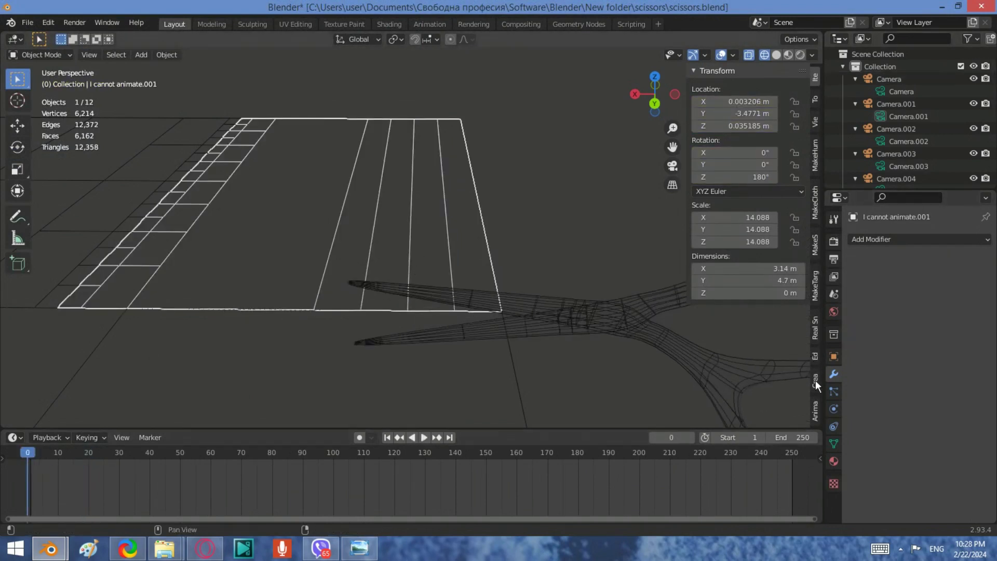
{"action": "left_click", "coordinate": [815, 414]}
- Expand AnimAll options, select all text-plane vertices, then stop at frame 20 in Edit Mode
{"action": "left_click", "coordinate": [694, 70]}
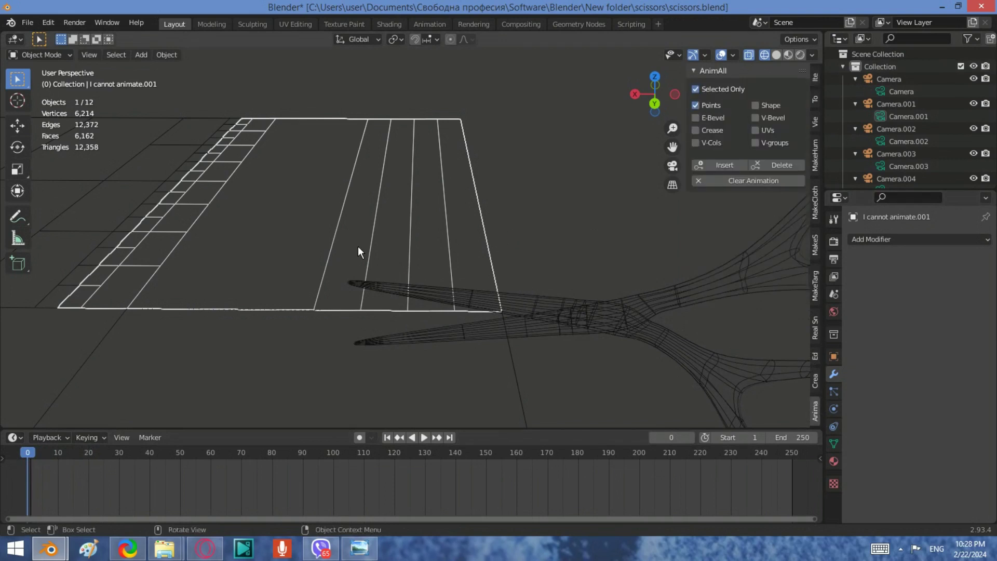
{"action": "key", "text": "Tab"}
{"action": "key", "text": "a"}
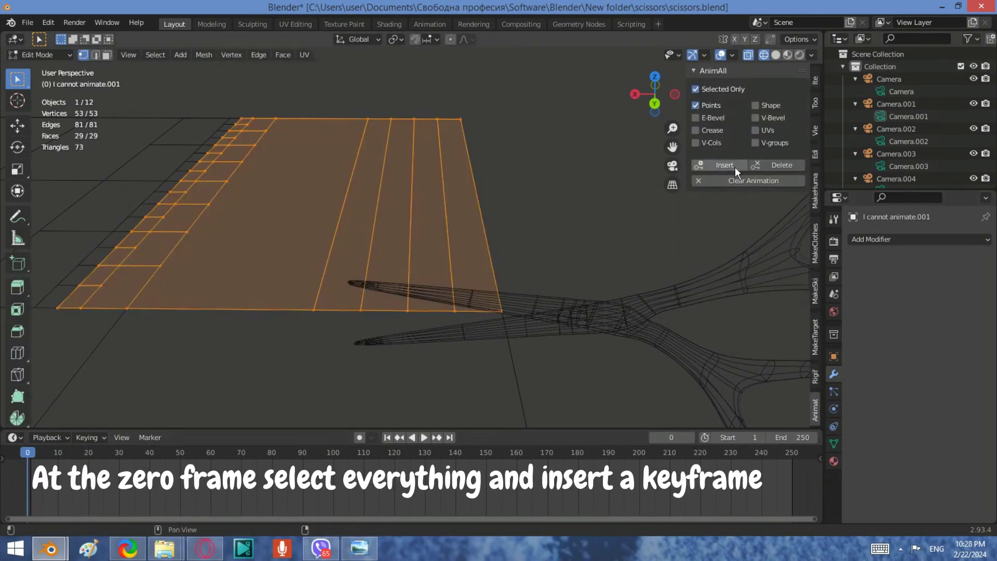
{"action": "key", "text": "Tab"}
{"action": "key", "text": "space"}
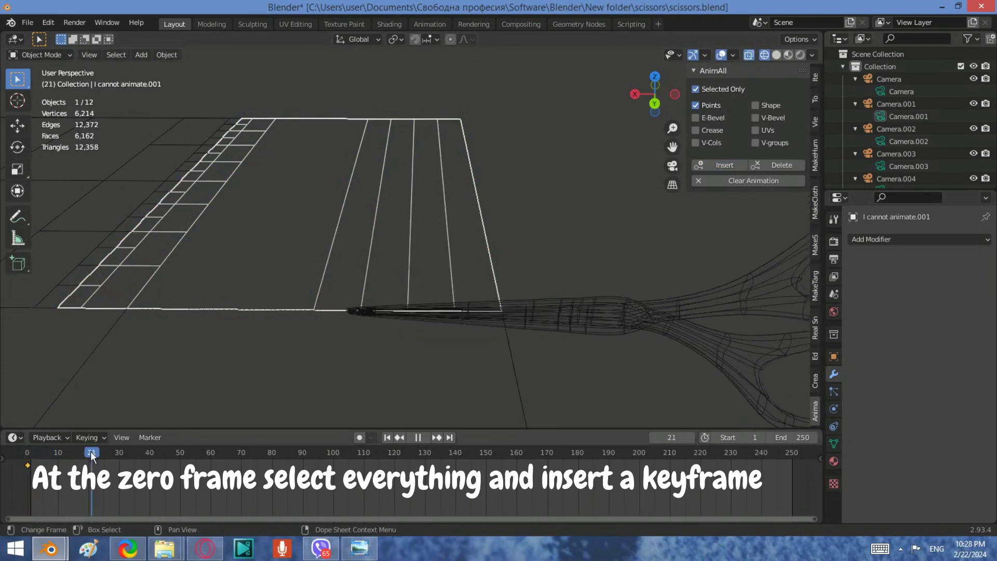
{"action": "key", "text": "space"}
{"action": "key", "text": "Tab"}
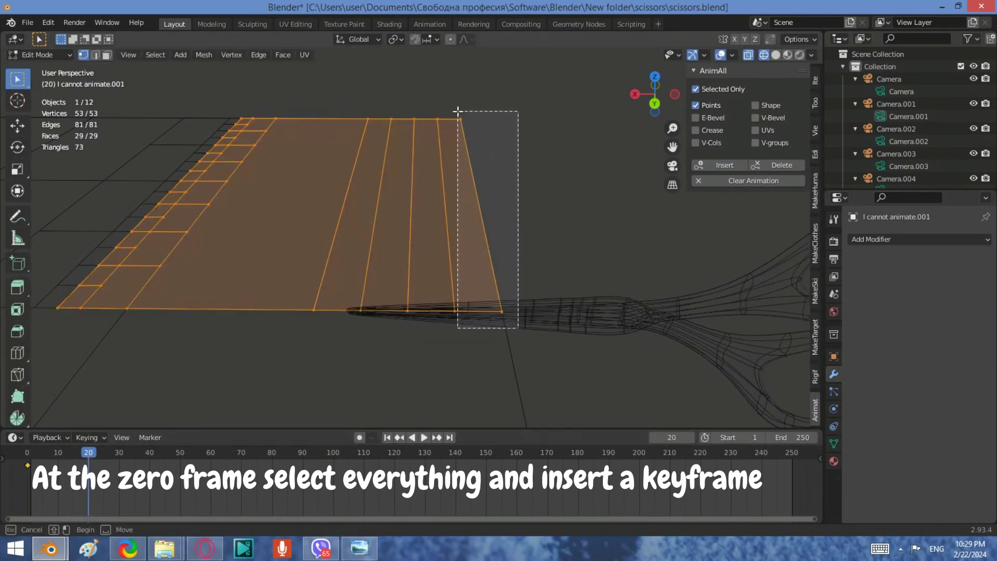
- Lower the plane's right edge and the next vertical edge along Z, about 0.13 m
{"action": "left_click_drag", "start_coordinate": [458, 111], "coordinate": [493, 208]}
{"action": "key", "text": "g"}
{"action": "key", "text": "z"}
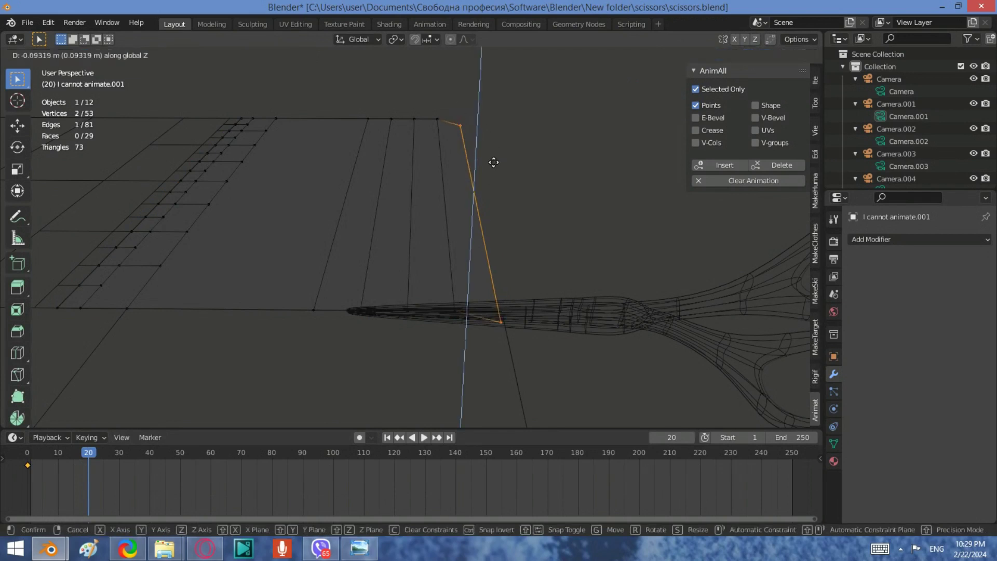
{"action": "left_click", "coordinate": [491, 176]}
{"action": "left_click_drag", "start_coordinate": [467, 335], "coordinate": [427, 110]}
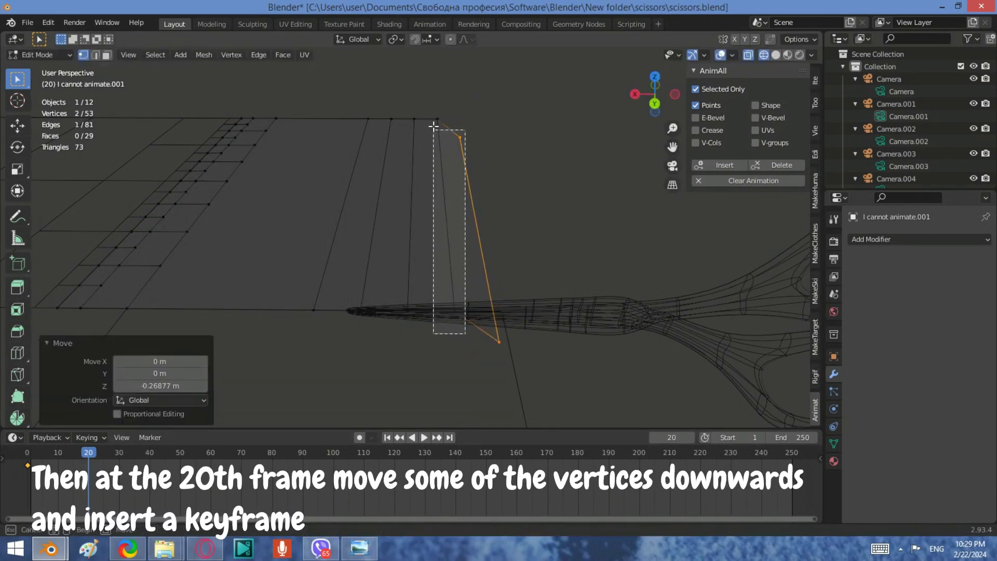
{"action": "key", "text": "g"}
{"action": "key", "text": "z"}
{"action": "left_click", "coordinate": [486, 135]}
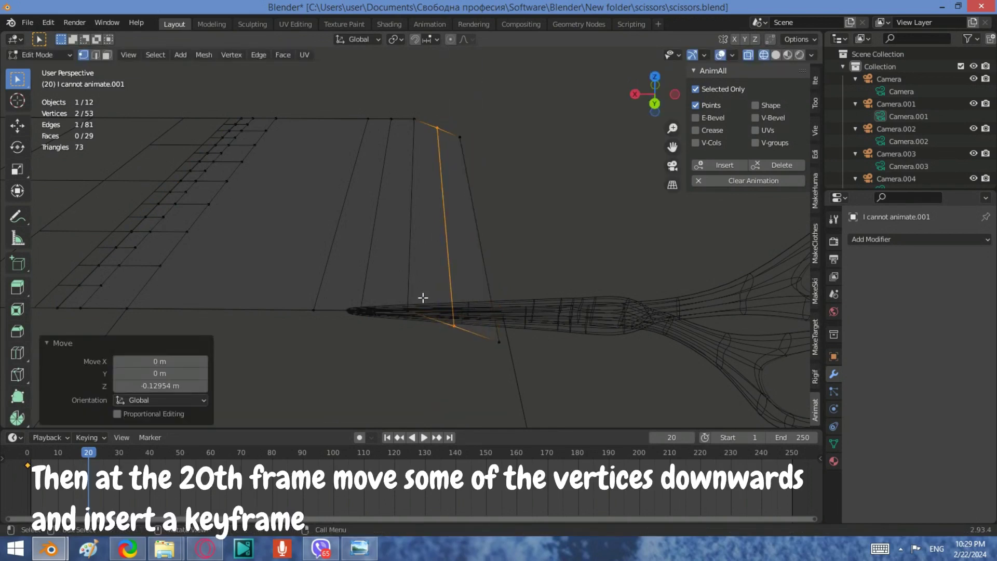
- Lower another vertical edge and drop the right edge again by about 0.11 m
{"action": "left_click", "coordinate": [411, 266]}
{"action": "key", "text": "g"}
{"action": "key", "text": "z"}
{"action": "left_click", "coordinate": [401, 106]}
{"action": "left_click_drag", "start_coordinate": [472, 334], "coordinate": [460, 125]}
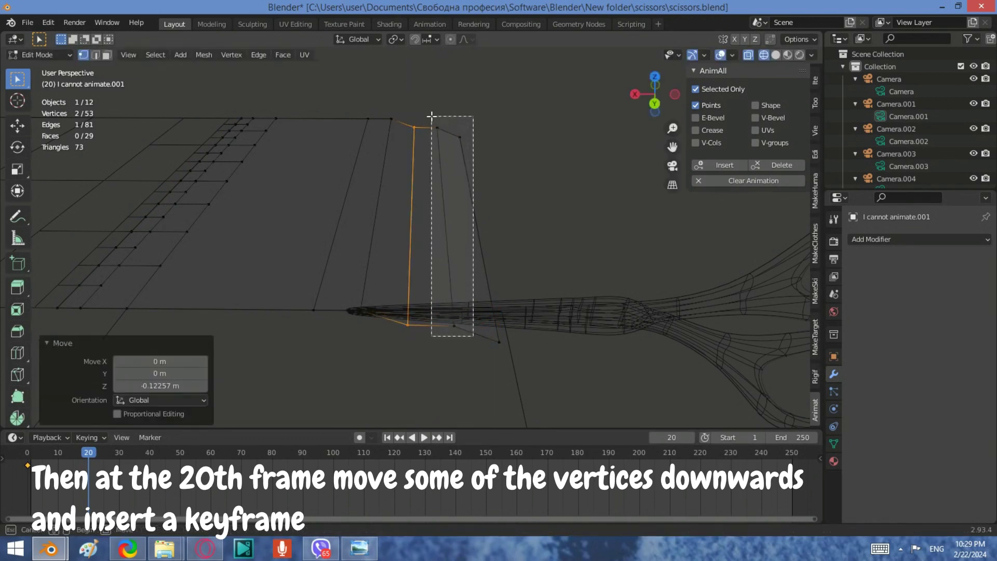
{"action": "key", "text": "g"}
{"action": "key", "text": "z"}
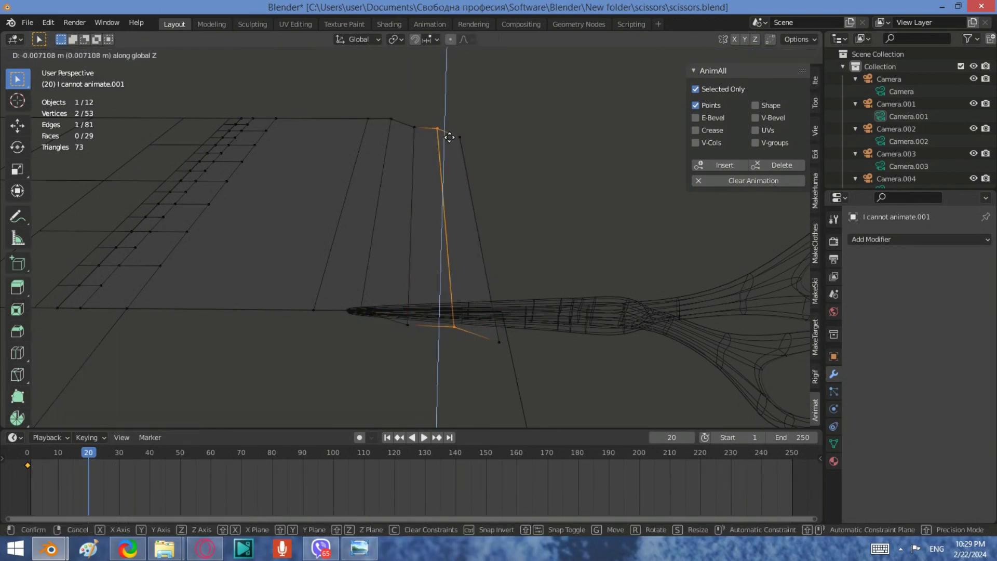
{"action": "left_click", "coordinate": [450, 145]}
- Shift three more vertices slightly along Z, then select the whole mesh and leave Edit Mode
{"action": "left_click_drag", "start_coordinate": [380, 329], "coordinate": [357, 287]}
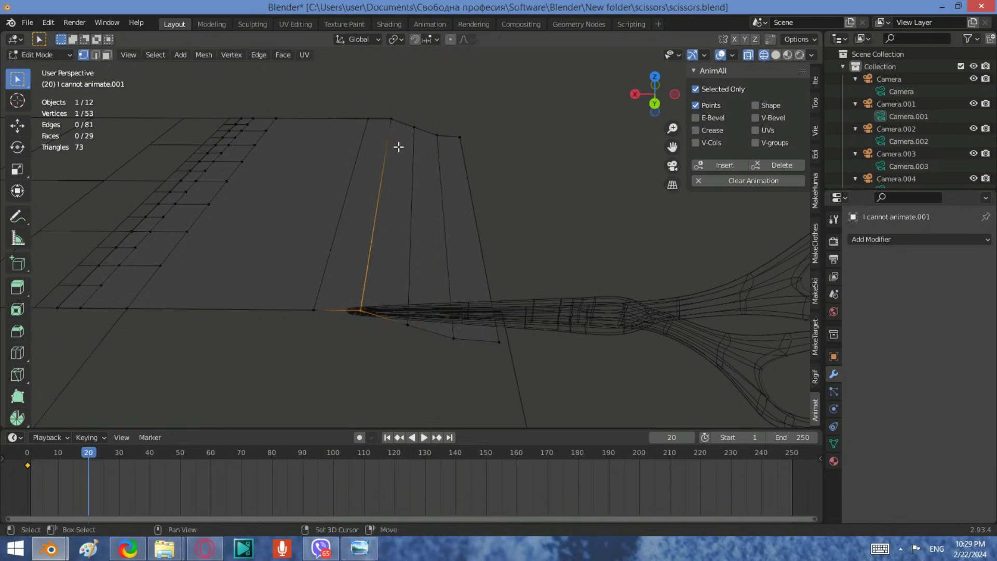
{"action": "left_click", "coordinate": [399, 286], "text": "shift"}
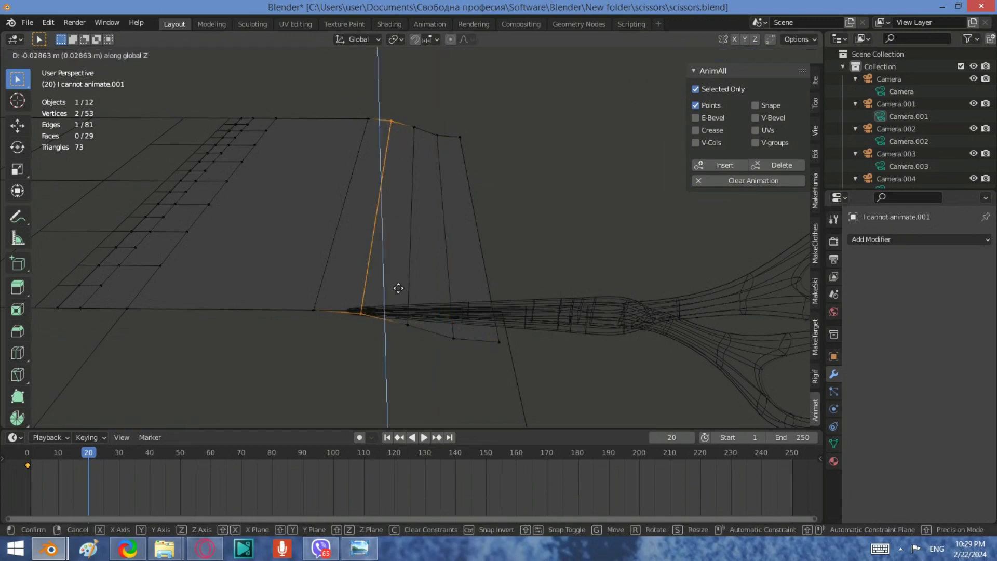
{"action": "left_click_drag", "start_coordinate": [423, 154], "coordinate": [409, 114], "text": "shift"}
{"action": "key", "text": "g"}
{"action": "key", "text": "z"}
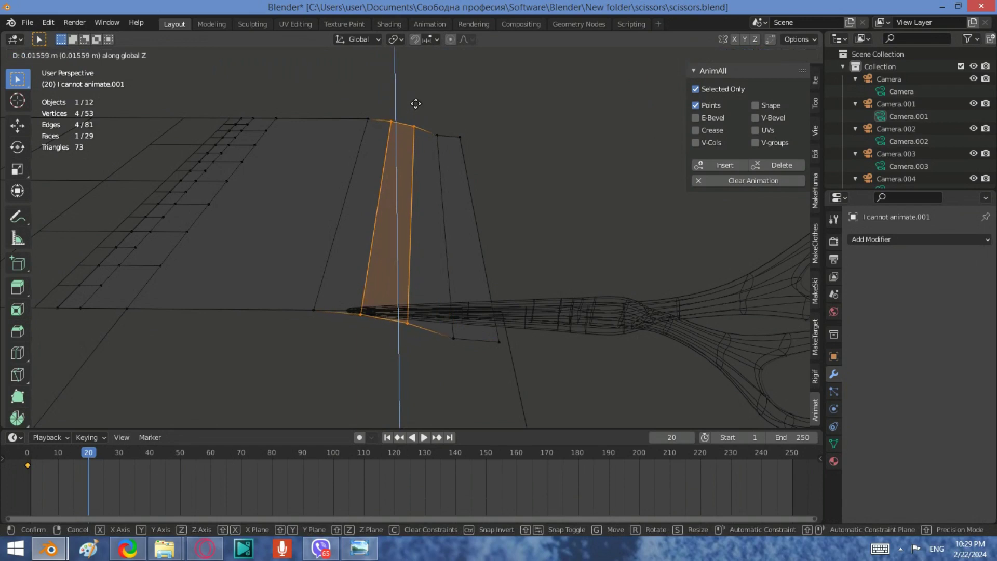
{"action": "left_click", "coordinate": [416, 104]}
{"action": "mouse_move", "coordinate": [416, 104]}
{"action": "middle_mouse_down"}
{"action": "mouse_move", "coordinate": [452, 171]}
{"action": "mouse_move", "coordinate": [447, 201]}
{"action": "mouse_move", "coordinate": [436, 195]}
{"action": "middle_mouse_up"}
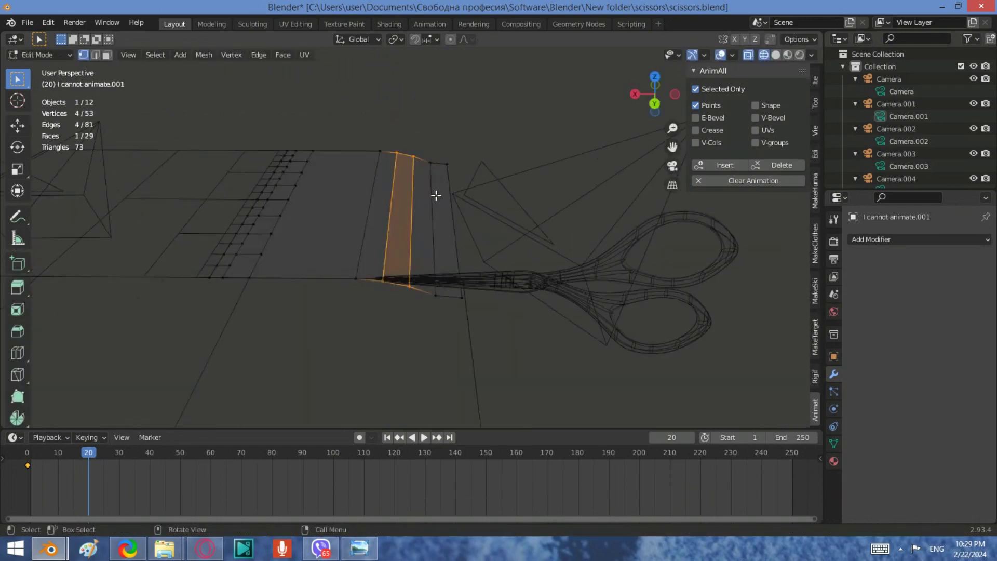
{"action": "key", "text": "a"}
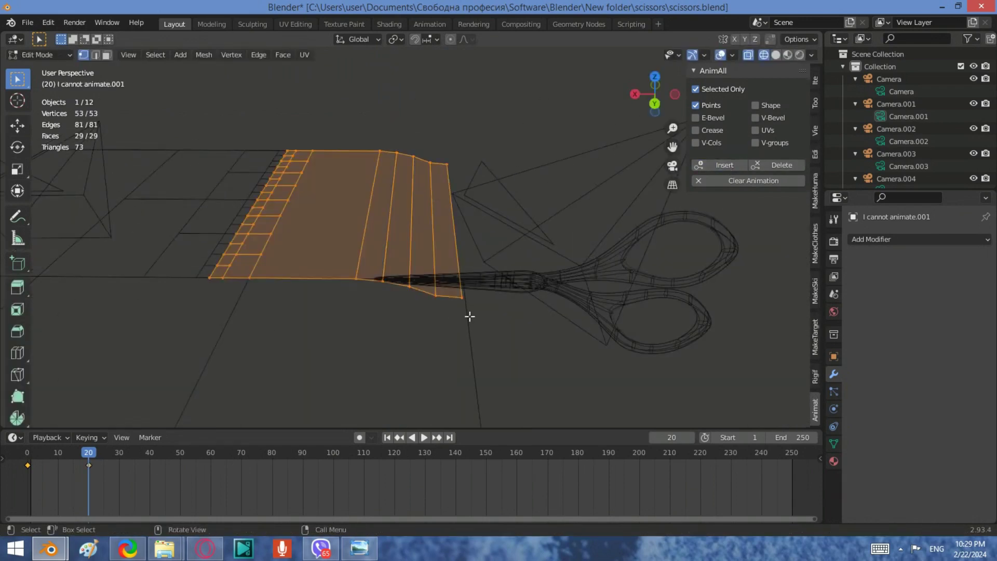
{"action": "key", "text": "Tab"}
{"action": "left_click", "coordinate": [900, 549]}
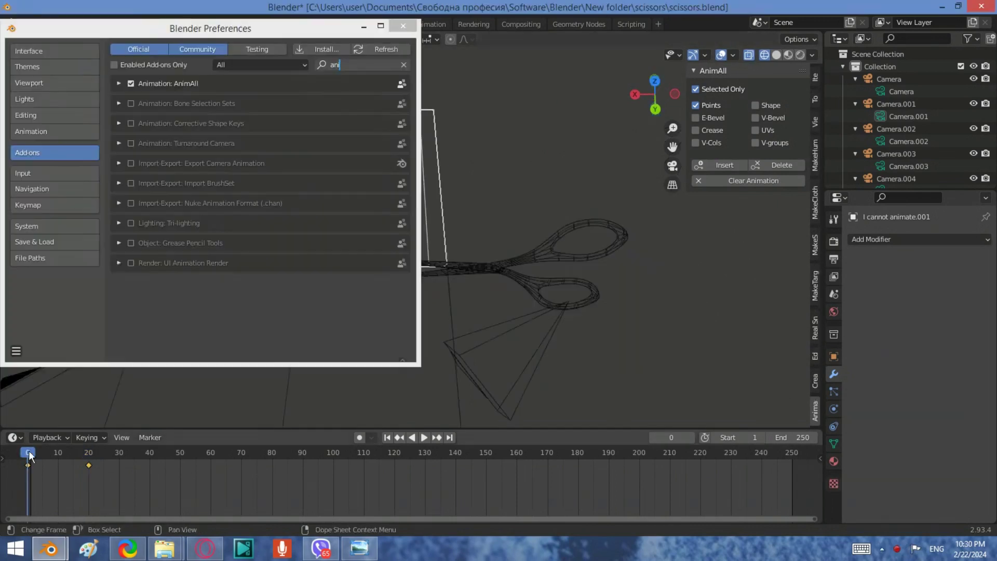
- Move to frame 20, close the add-on preferences, and play the animation, stopping at frame 30
{"action": "left_click_drag", "start_coordinate": [29, 454], "coordinate": [88, 457]}
{"action": "left_click", "coordinate": [363, 26]}
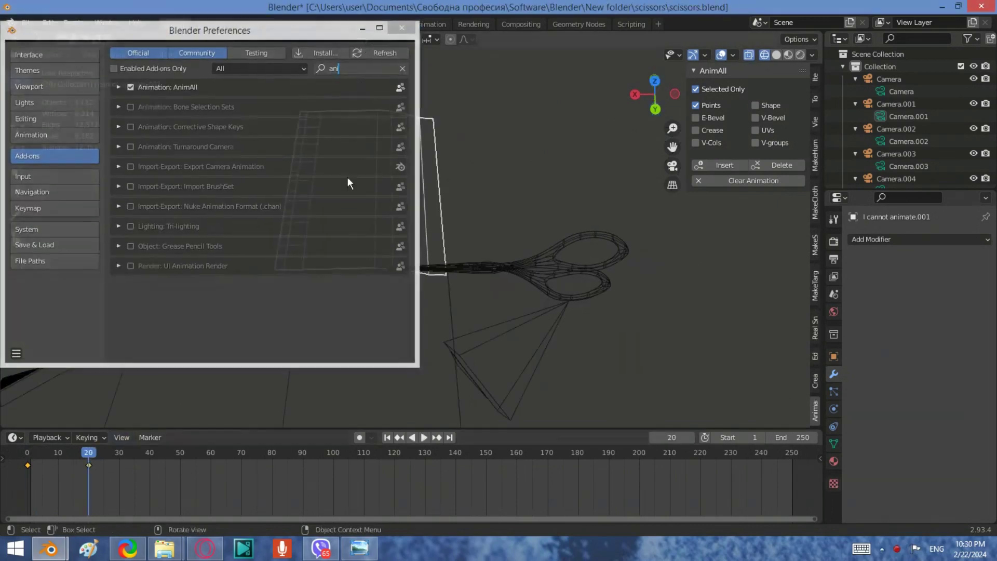
{"action": "scroll", "coordinate": [371, 313], "scroll_direction": "up", "scroll_amount": 4}
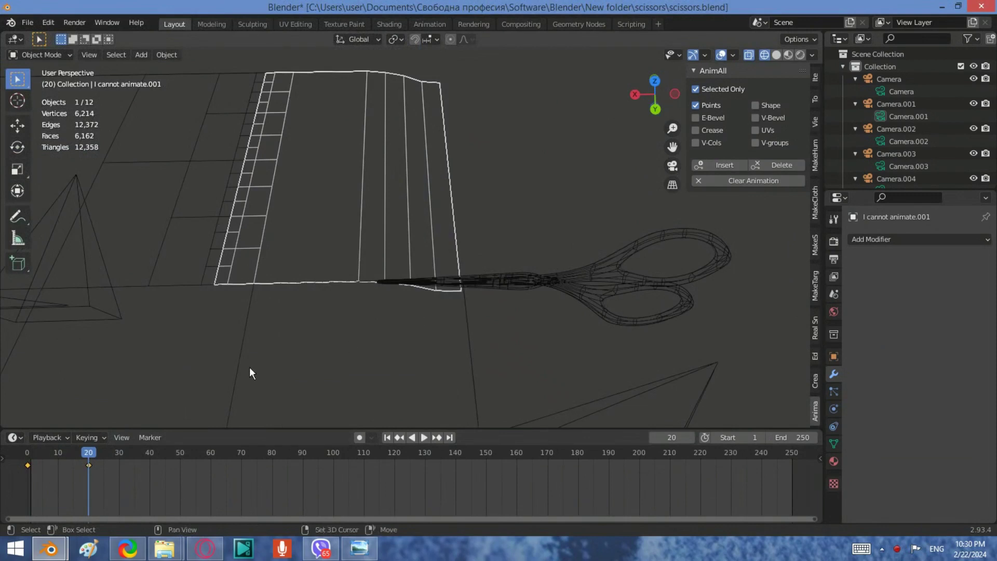
{"action": "middle_click_drag", "start_coordinate": [249, 366], "coordinate": [340, 335], "text": "shift"}
{"action": "key", "text": "space"}
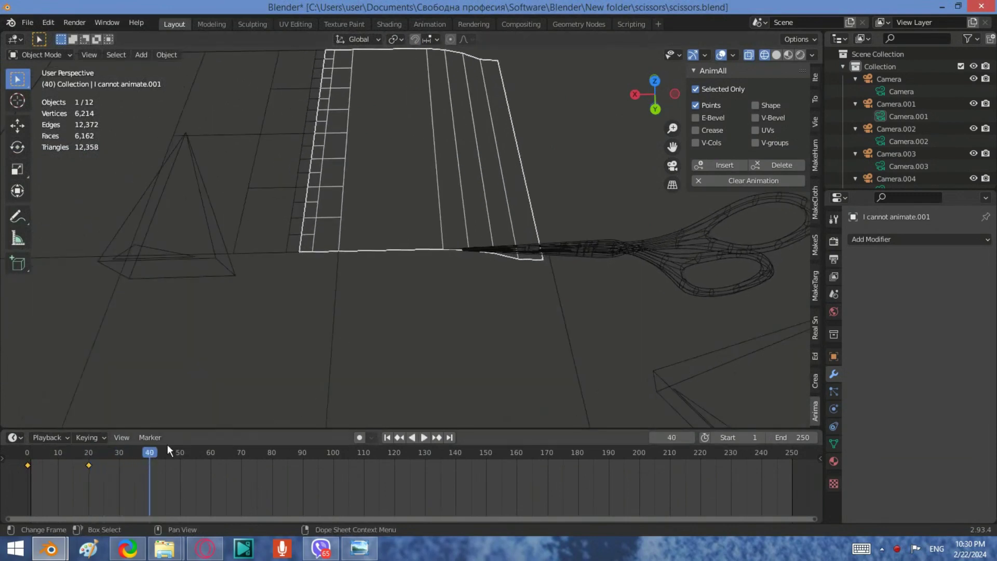
{"action": "left_click", "coordinate": [121, 453]}
{"action": "key", "text": "space"}
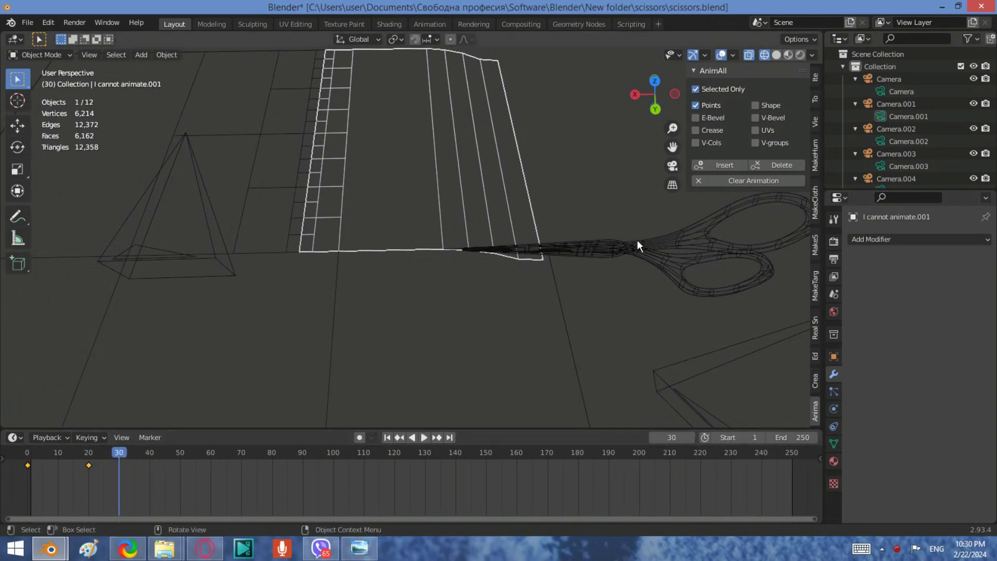
- Slide the scissors about 1.79 m along the X axis
{"action": "left_click_drag", "start_coordinate": [615, 231], "coordinate": [612, 294]}
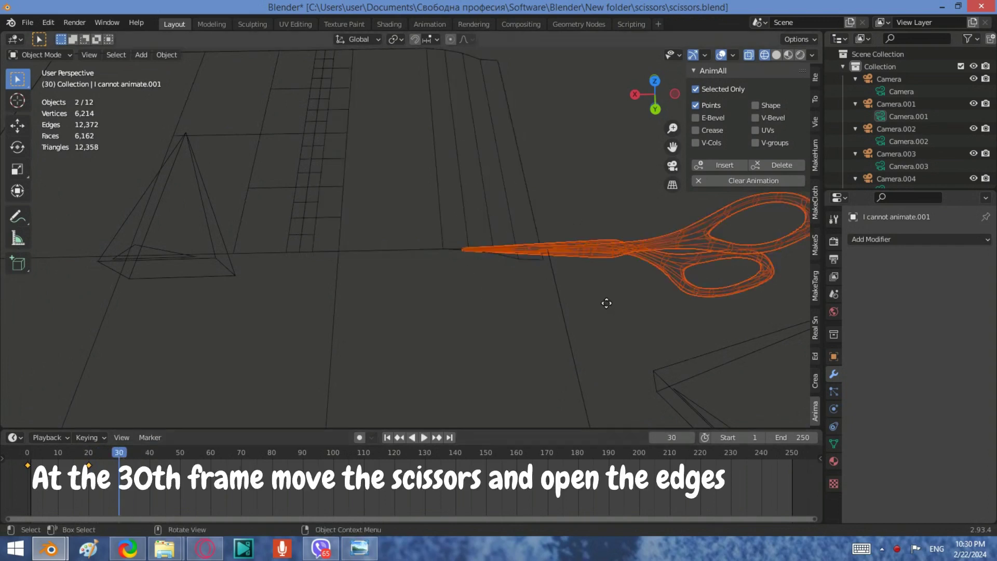
{"action": "key", "text": "g"}
{"action": "key", "text": "x"}
{"action": "left_click", "coordinate": [465, 308]}
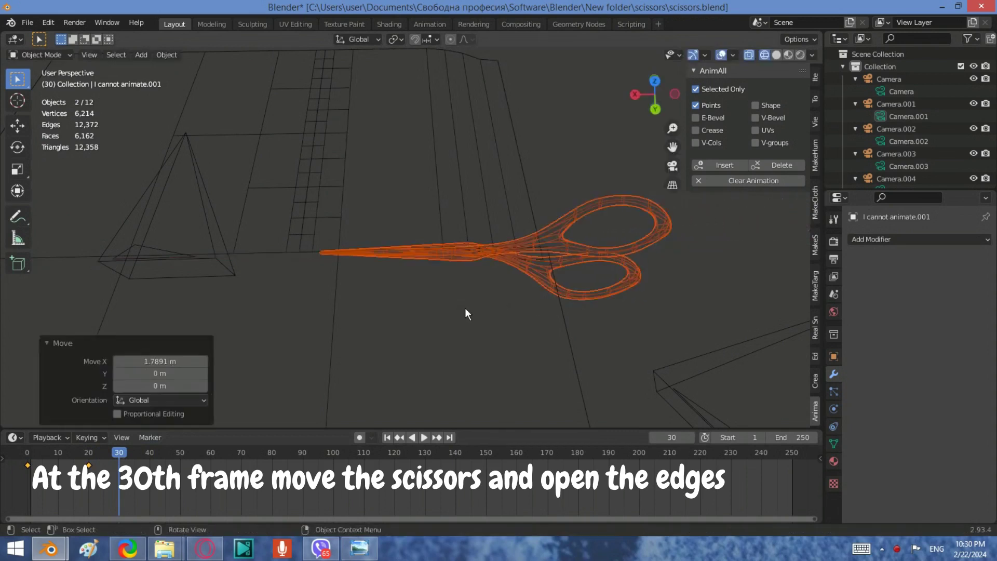
{"action": "mouse_move", "coordinate": [465, 307]}
{"action": "middle_mouse_down"}
{"action": "mouse_move", "coordinate": [435, 294]}
{"action": "mouse_move", "coordinate": [436, 251]}
{"action": "middle_mouse_up"}
{"action": "left_click_drag", "start_coordinate": [661, 111], "coordinate": [654, 100]}
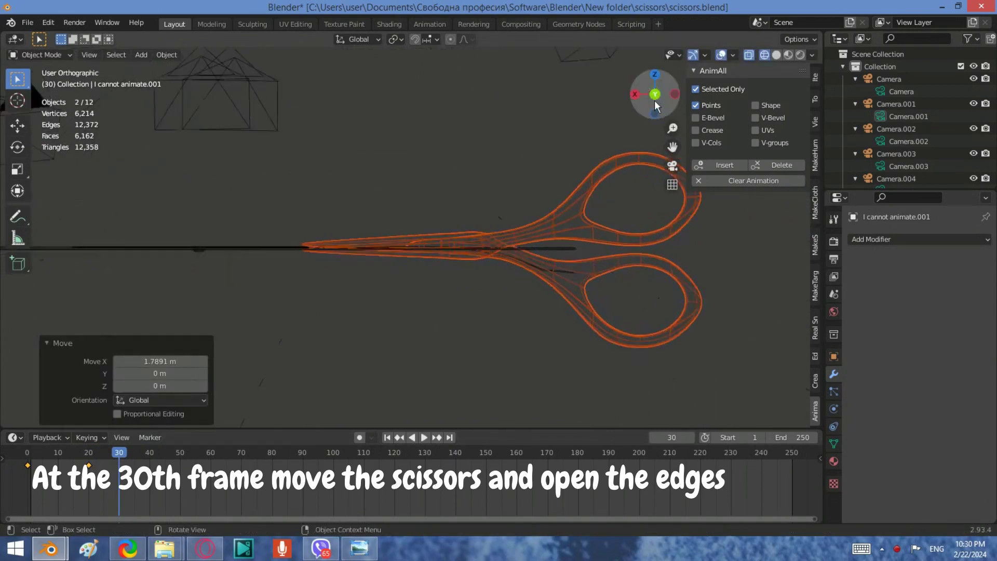
- Rotate both blades open, Plane.003 by 15°, and key their location and rotation
{"action": "left_click", "coordinate": [438, 260]}
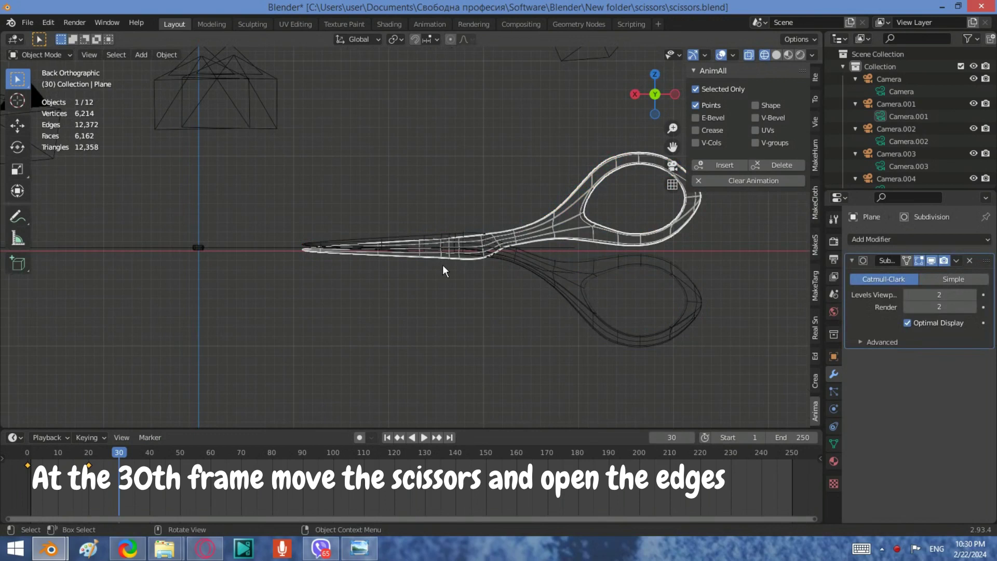
{"action": "key", "text": "r"}
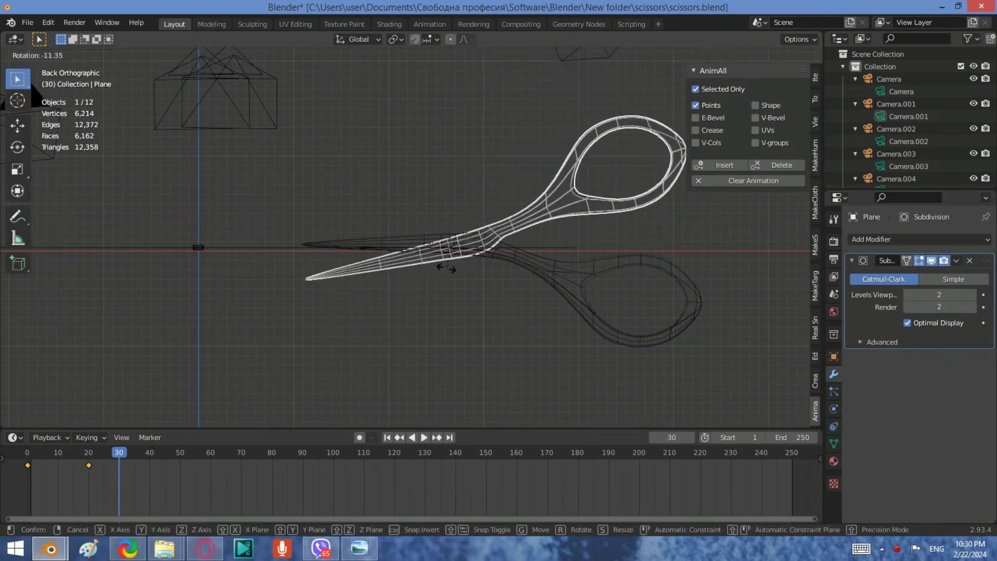
{"action": "left_click", "coordinate": [445, 268]}
{"action": "key", "text": "r"}
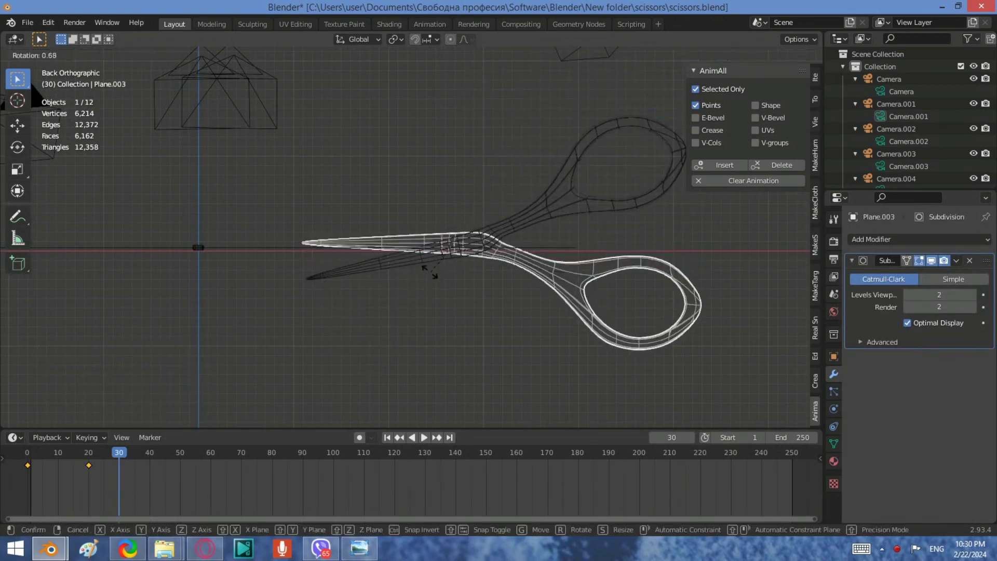
{"action": "left_click", "coordinate": [484, 228]}
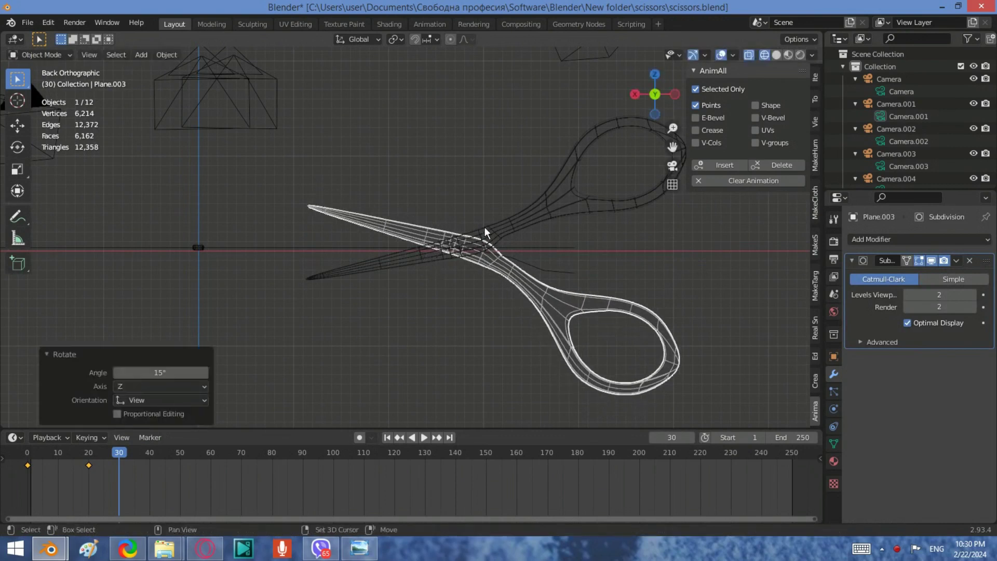
{"action": "left_click", "coordinate": [421, 261], "text": "shift"}
{"action": "key", "text": "i"}
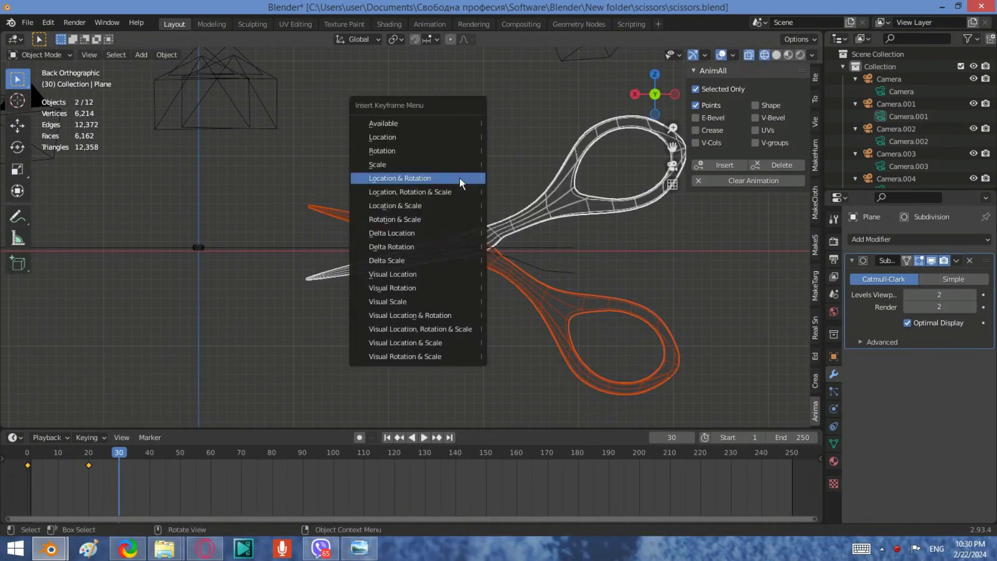
{"action": "left_click", "coordinate": [459, 178]}
{"action": "middle_click_drag", "start_coordinate": [353, 253], "coordinate": [369, 312]}
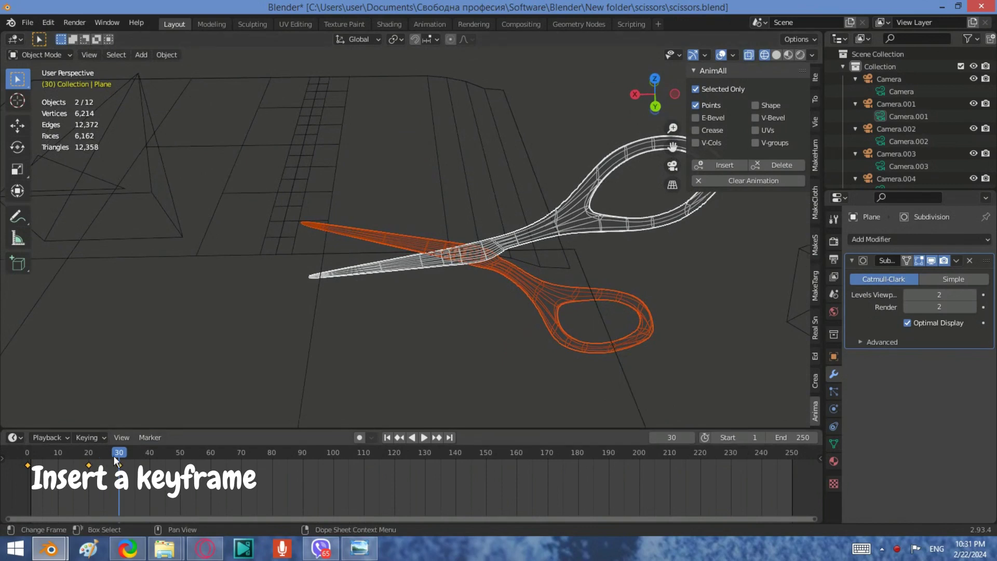
- Replay the animation from the start, then scrub to frame 30 and select I cannot animate.001
{"action": "left_click_drag", "start_coordinate": [116, 453], "coordinate": [13, 464]}
{"action": "key", "text": "space"}
{"action": "left_click", "coordinate": [425, 439]}
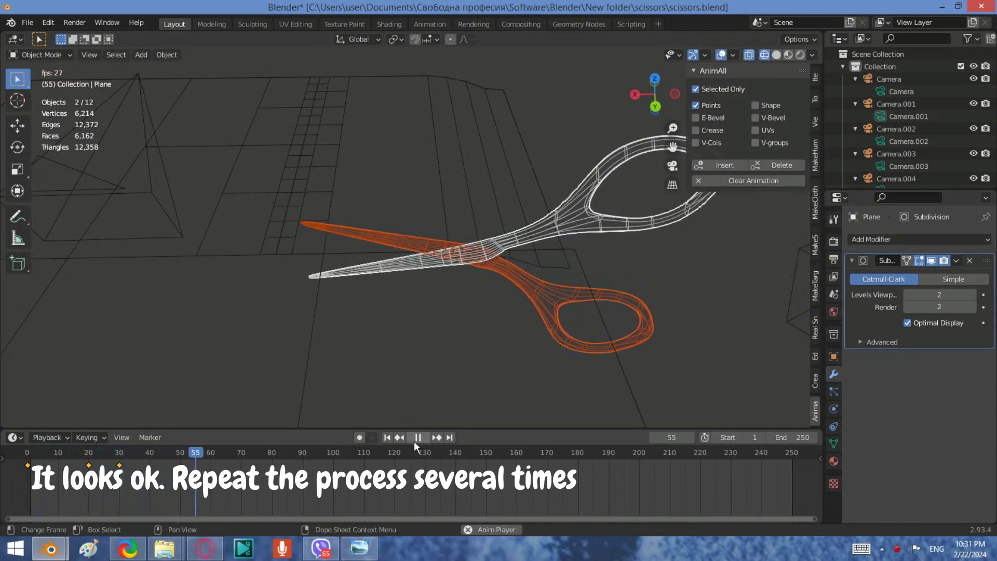
{"action": "left_click", "coordinate": [413, 441]}
{"action": "left_click_drag", "start_coordinate": [214, 453], "coordinate": [146, 456]}
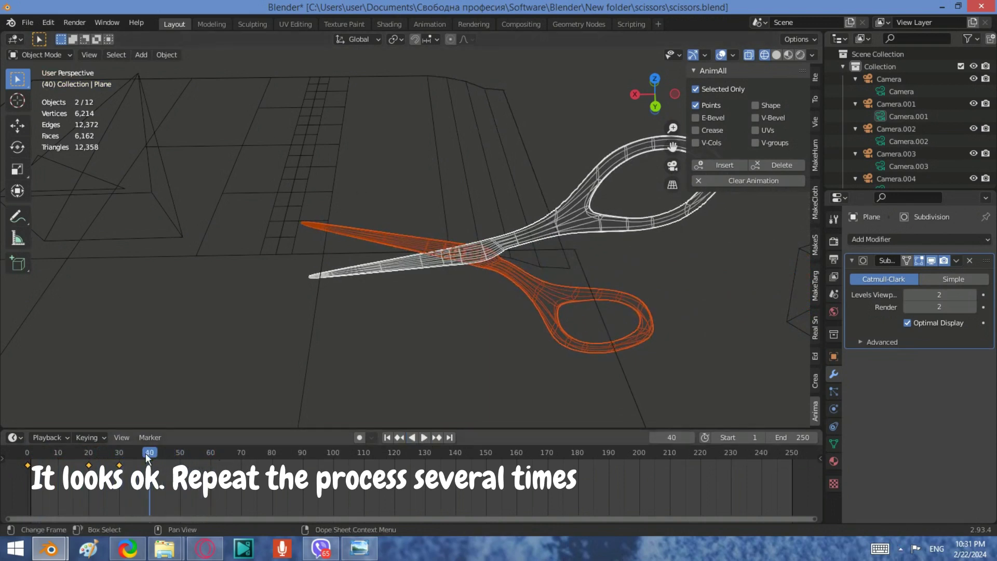
{"action": "left_click", "coordinate": [120, 459]}
{"action": "left_click", "coordinate": [400, 138]}
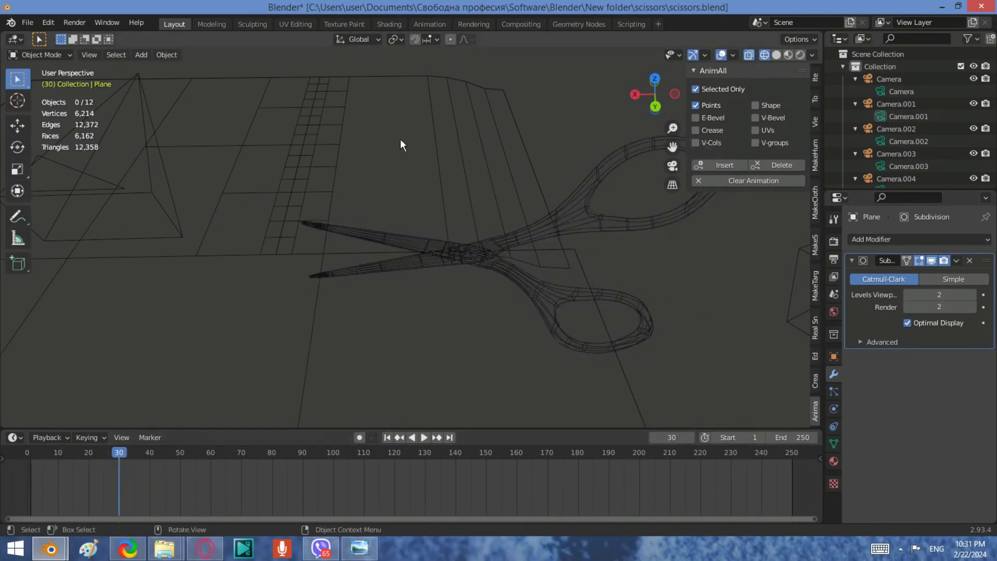
{"action": "key", "text": "Tab"}
{"action": "key", "text": "Tab"}
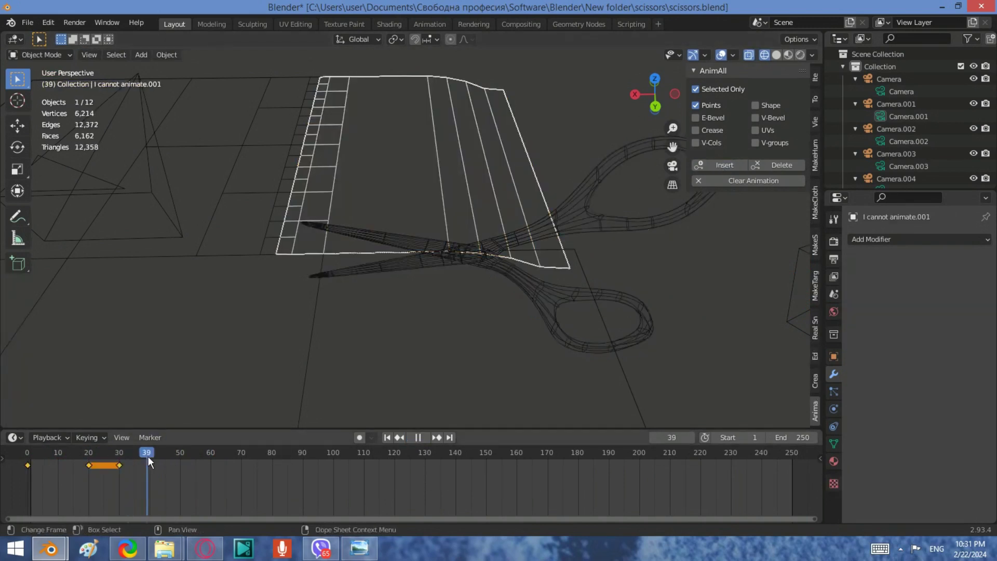
- At frame 40, rotate both scissor blades closed, turning the upper blade 12.3°
{"action": "left_click_drag", "start_coordinate": [147, 456], "coordinate": [149, 455]}
{"action": "left_click", "coordinate": [353, 279]}
{"action": "key", "text": "ctrl+KP_1"}
{"action": "key", "text": "r"}
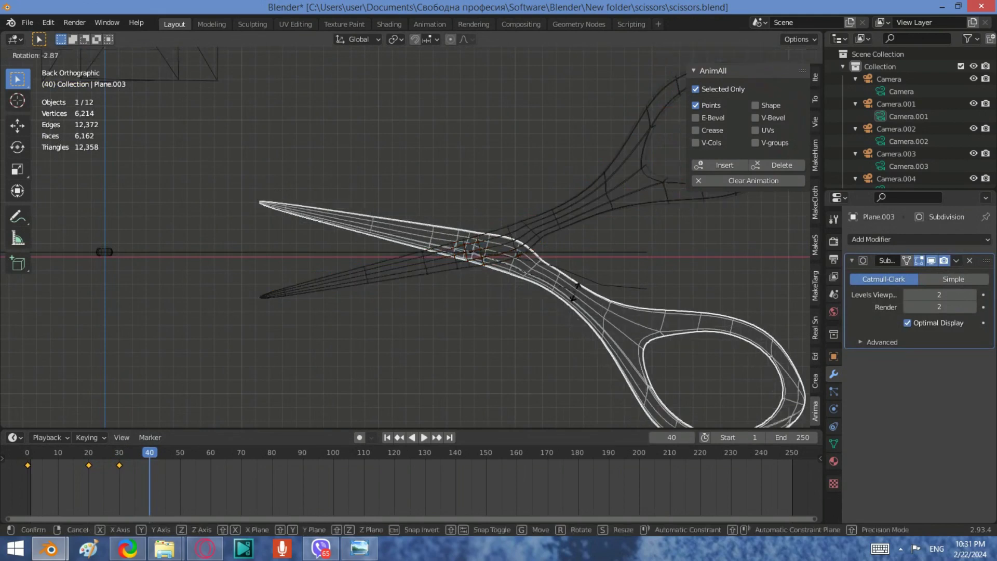
{"action": "left_click", "coordinate": [428, 272]}
{"action": "left_click", "coordinate": [493, 274]}
{"action": "key", "text": "r"}
{"action": "left_click", "coordinate": [294, 242]}
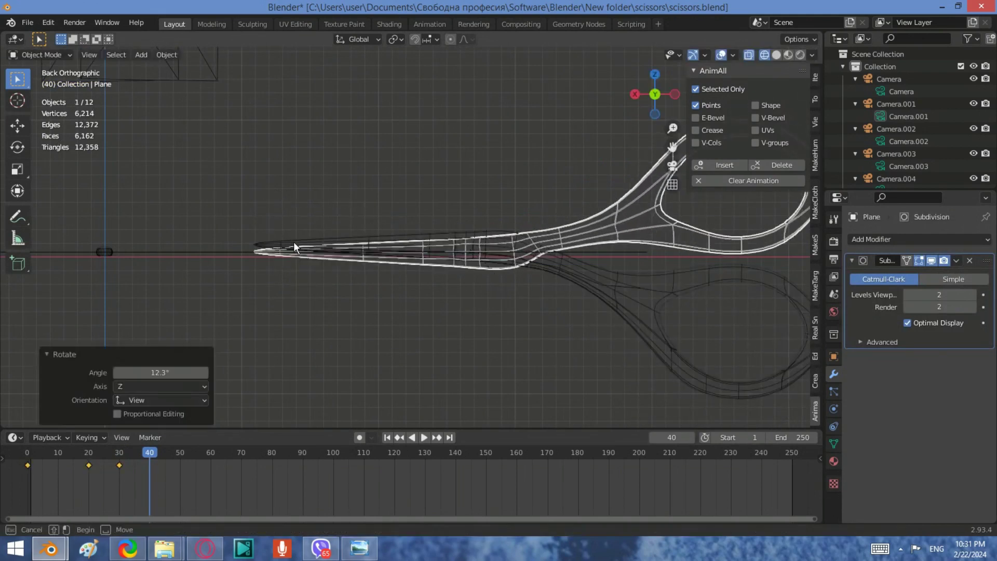
- Keyframe location and rotation for both blades at frame 40
{"action": "left_click", "coordinate": [576, 294], "text": "shift"}
{"action": "key", "text": "i"}
{"action": "left_click", "coordinate": [472, 204]}
- Put the I cannot animate.001 plane into edit mode, viewing the cut strip
{"action": "middle_click_drag", "start_coordinate": [471, 204], "coordinate": [410, 350]}
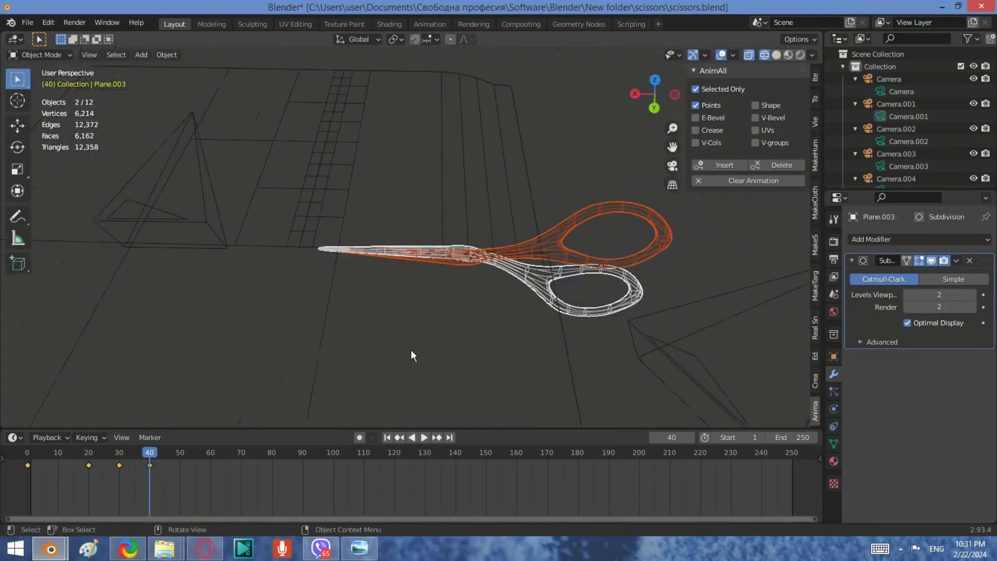
{"action": "left_click", "coordinate": [342, 161]}
{"action": "key", "text": "Tab"}
{"action": "middle_click_drag", "start_coordinate": [462, 182], "coordinate": [396, 265]}
- Box-select the cut strip's vertices and raise them along Z in two moves
{"action": "key", "text": "b"}
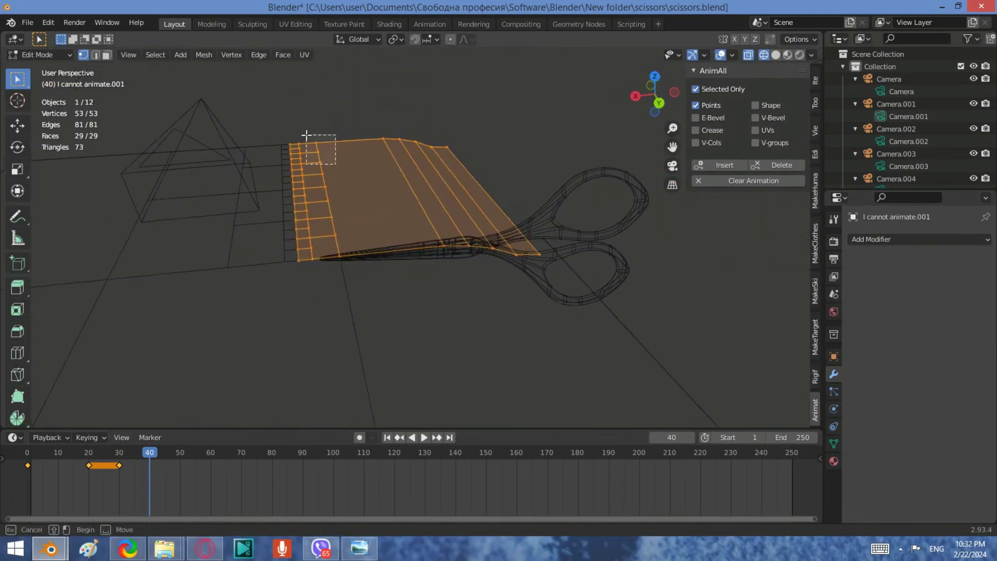
{"action": "left_click_drag", "start_coordinate": [307, 135], "coordinate": [361, 288]}
{"action": "key", "text": "g"}
{"action": "key", "text": "z"}
{"action": "left_click", "coordinate": [349, 207]}
{"action": "middle_click_drag", "start_coordinate": [349, 207], "coordinate": [601, 327]}
{"action": "key", "text": "g"}
{"action": "key", "text": "z"}
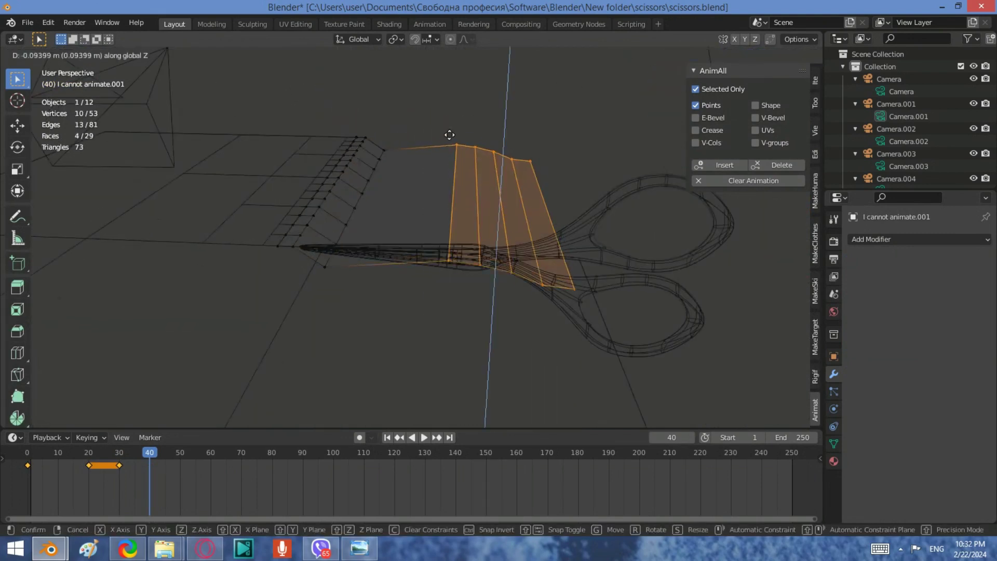
{"action": "left_click", "coordinate": [449, 134]}
- Raise one edge of the flap along Z
{"action": "left_click", "coordinate": [462, 171], "text": "alt"}
{"action": "key", "text": "g"}
{"action": "key", "text": "z"}
{"action": "left_click", "coordinate": [363, 225]}
{"action": "middle_click_drag", "start_coordinate": [363, 225], "coordinate": [326, 251]}
- Keyframe all the plane's vertex positions at frame 40 with AnimAll, then leave edit mode
{"action": "key", "text": "a"}
{"action": "left_click", "coordinate": [724, 165]}
{"action": "key", "text": "Tab"}
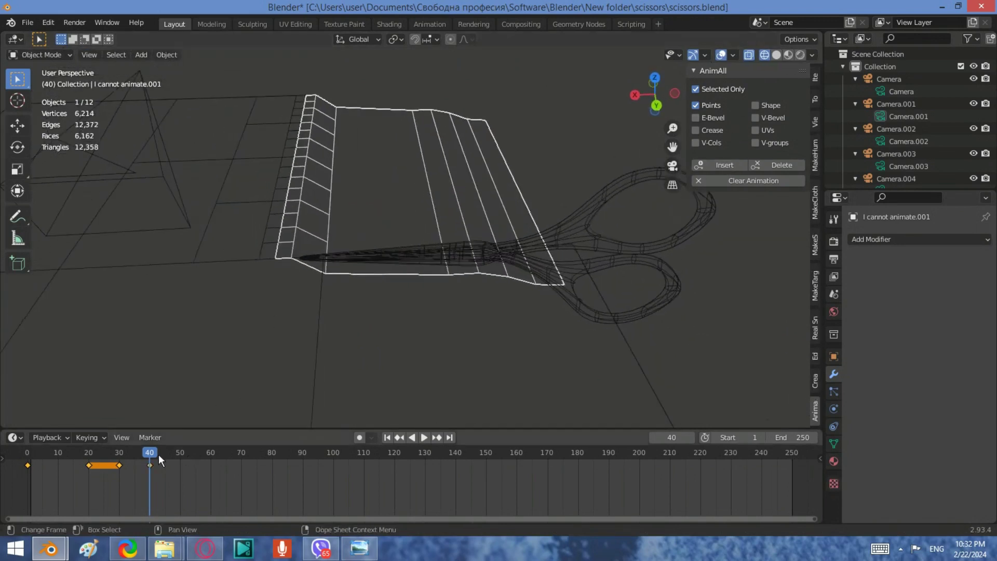
- At frame 50, slide both scissor blades 0.4 m along X
{"action": "left_click", "coordinate": [179, 453]}
{"action": "left_click", "coordinate": [605, 245]}
{"action": "left_click", "coordinate": [598, 159], "text": "shift"}
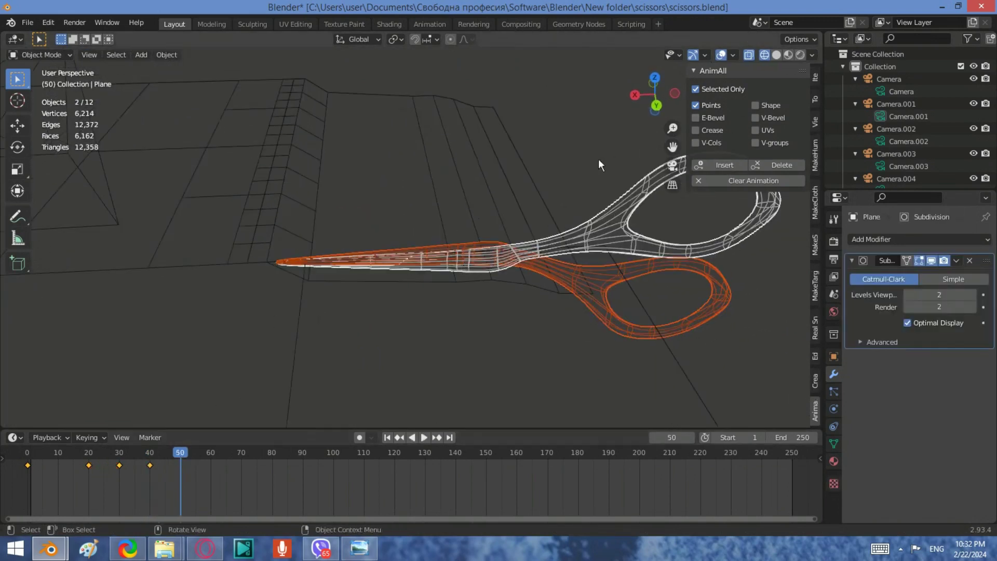
{"action": "middle_click_drag", "start_coordinate": [598, 159], "coordinate": [449, 292]}
{"action": "key", "text": "g"}
{"action": "key", "text": "z"}
{"action": "key", "text": "x"}
{"action": "left_click", "coordinate": [403, 288]}
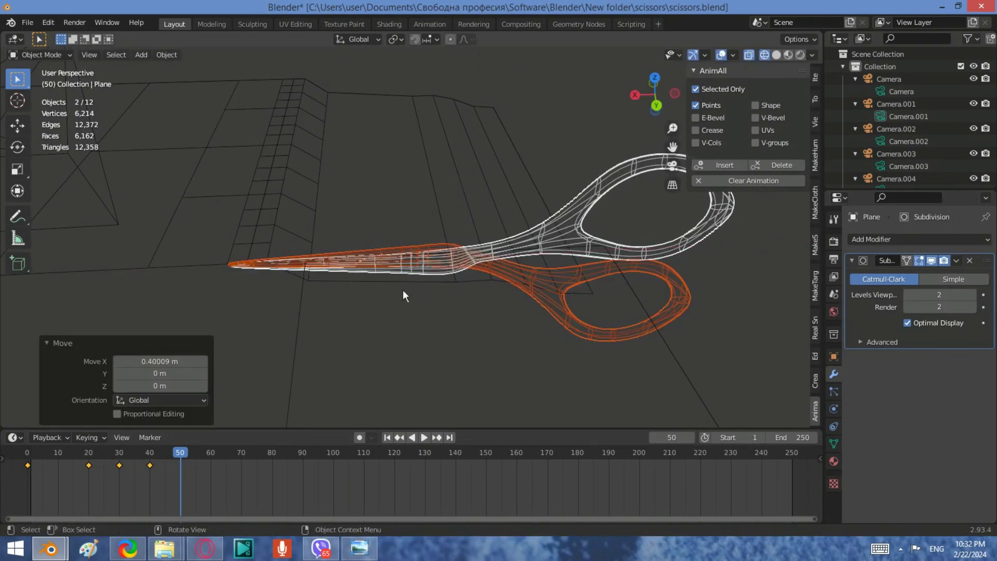
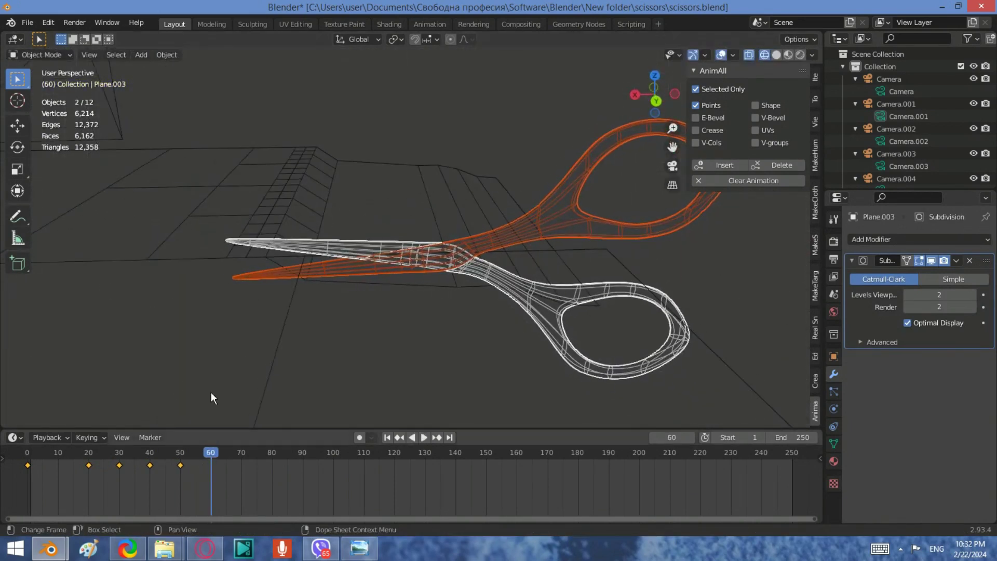
- In Back Ortho view, rotate each scissor blade slightly to close the scissors
{"action": "key", "text": "ctrl+KP_1"}
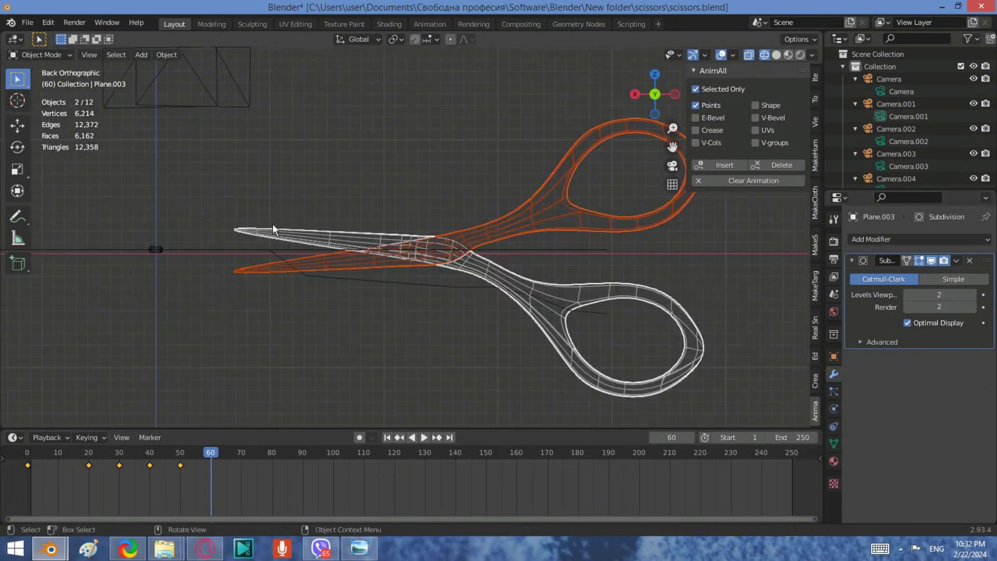
{"action": "left_click", "coordinate": [347, 228]}
{"action": "key", "text": "r"}
{"action": "left_click", "coordinate": [259, 268]}
{"action": "key", "text": "r"}
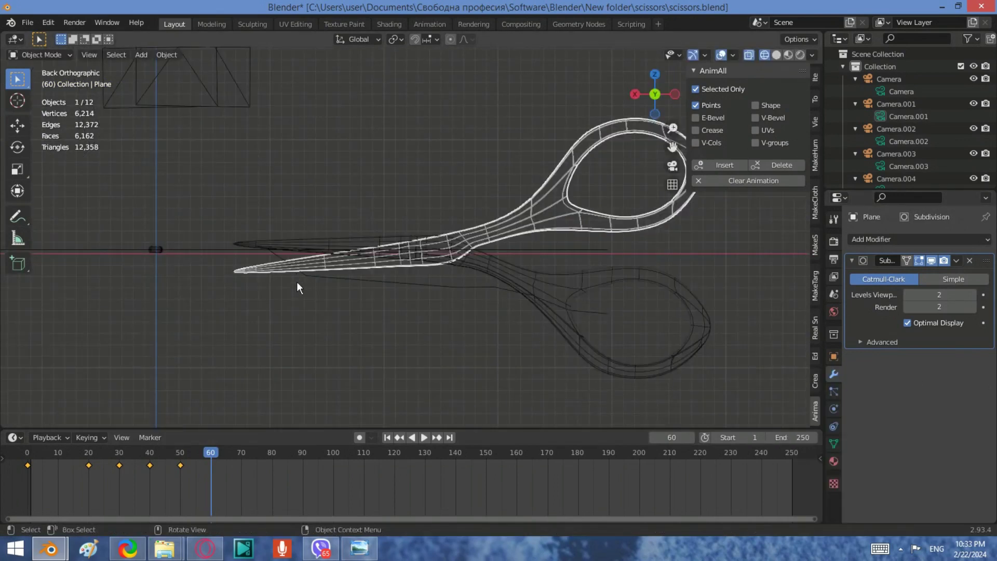
{"action": "left_click", "coordinate": [289, 273]}
{"action": "mouse_move", "coordinate": [289, 273]}
{"action": "middle_mouse_down"}
{"action": "mouse_move", "coordinate": [292, 207]}
{"action": "mouse_move", "coordinate": [275, 221]}
{"action": "middle_mouse_up"}
- In the I cannot animate.001 paper's Edit Mode, lower the vertex column at the cut along Z
{"action": "left_click", "coordinate": [274, 221]}
{"action": "key", "text": "Tab"}
{"action": "mouse_move", "coordinate": [296, 296]}
{"action": "left_mouse_down"}
{"action": "mouse_move", "coordinate": [251, 200]}
{"action": "mouse_move", "coordinate": [244, 115]}
{"action": "left_mouse_up"}
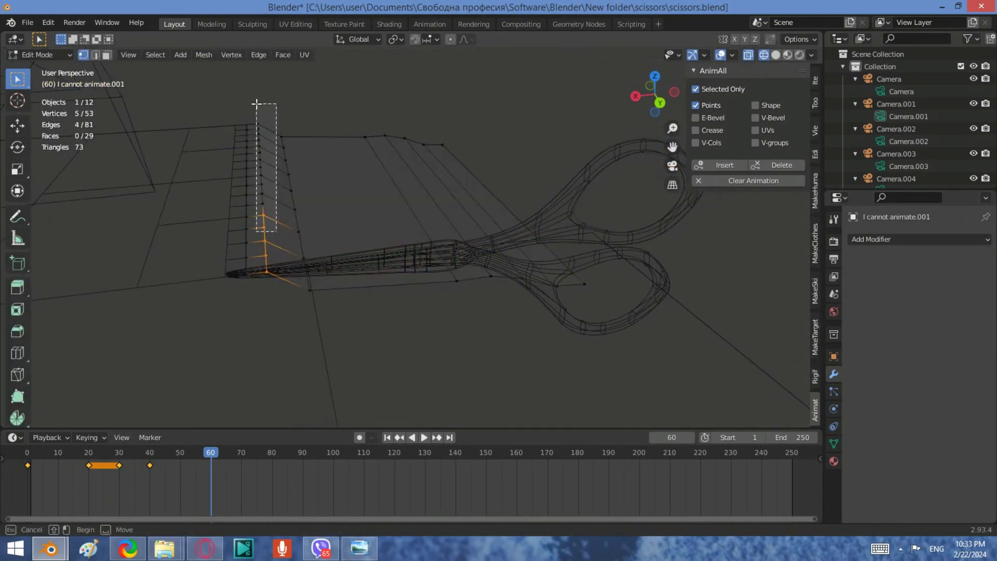
{"action": "key", "text": "g"}
{"action": "left_click", "coordinate": [267, 185]}
{"action": "key", "text": "g"}
{"action": "key", "text": "z"}
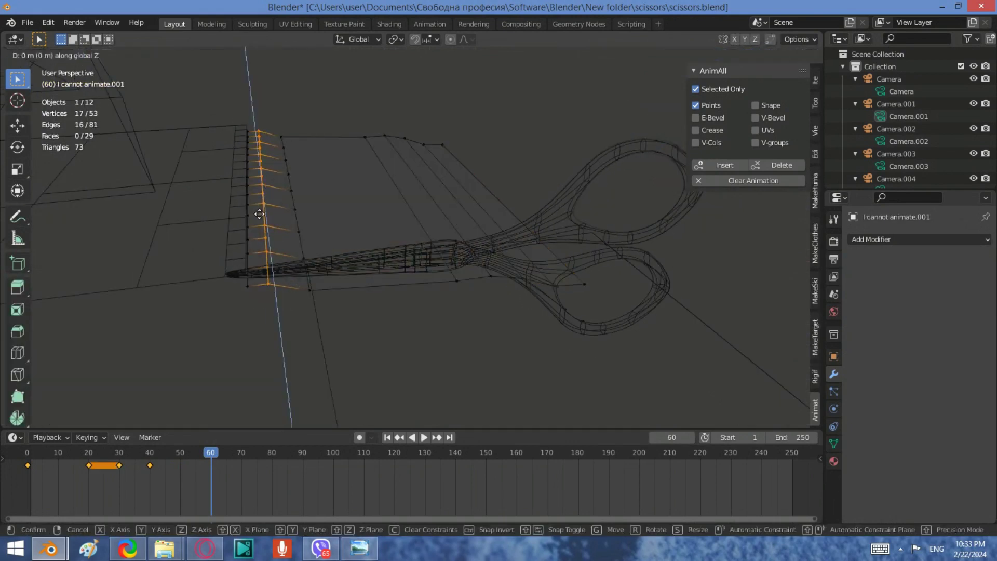
{"action": "left_click", "coordinate": [260, 208]}
- Inspect the lowered cut strip, select all paper vertices and preview the animation
{"action": "middle_click_drag", "start_coordinate": [259, 208], "coordinate": [244, 234]}
{"action": "left_click_drag", "start_coordinate": [182, 203], "coordinate": [242, 278]}
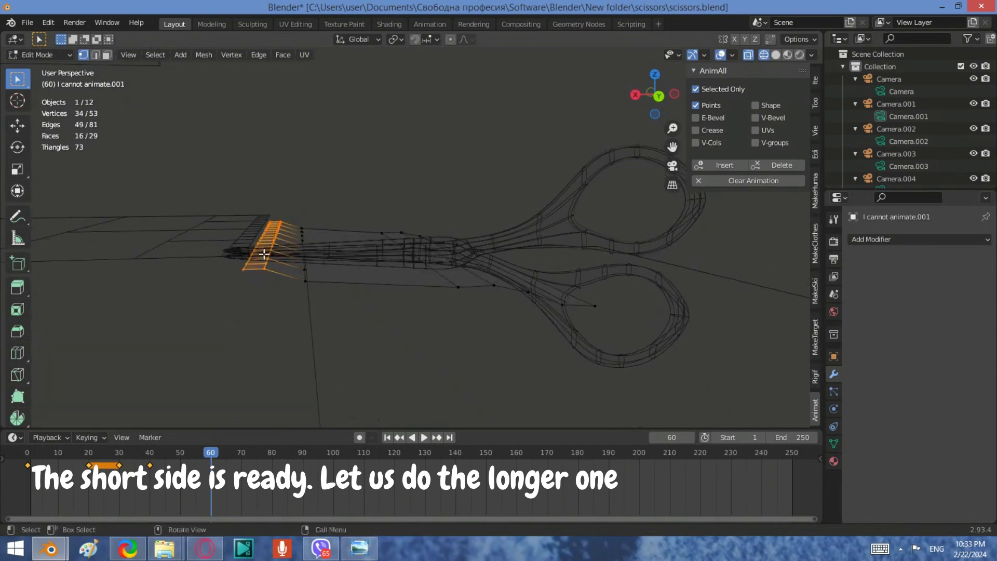
{"action": "middle_click_drag", "start_coordinate": [270, 250], "coordinate": [276, 255]}
{"action": "key", "text": "a"}
{"action": "scroll", "coordinate": [450, 121], "scroll_direction": "up", "scroll_amount": 3}
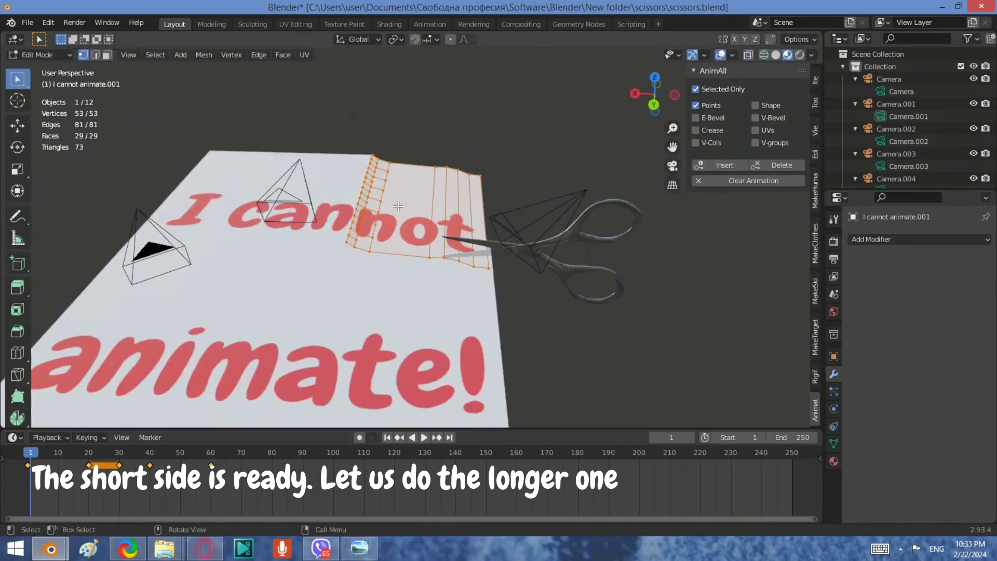
{"action": "key", "text": "space"}
- Confirm the scissor blade's rotation and keyframe it at frame 100
{"action": "middle_click_drag", "start_coordinate": [483, 236], "coordinate": [440, 310]}
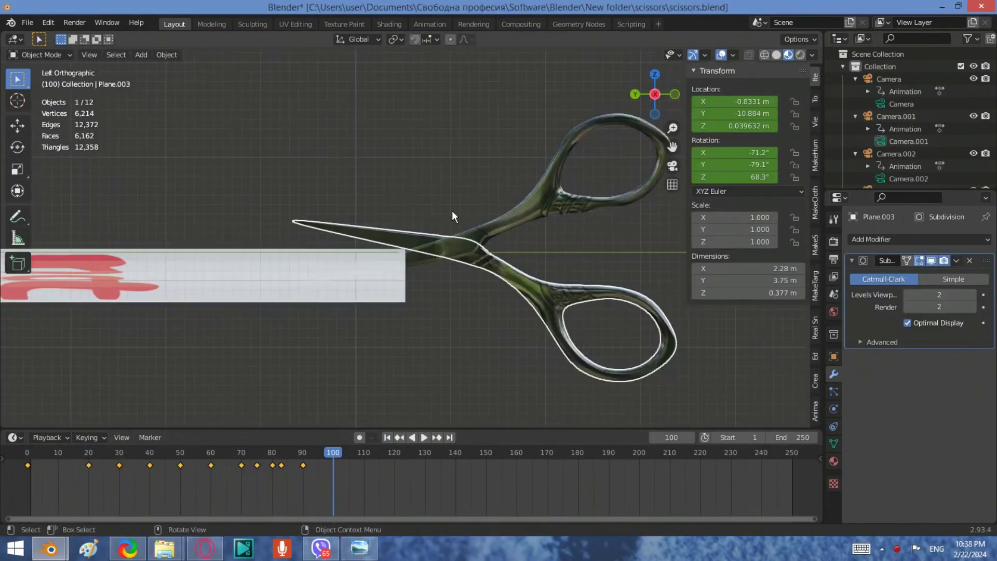
{"action": "left_click", "coordinate": [431, 189]}
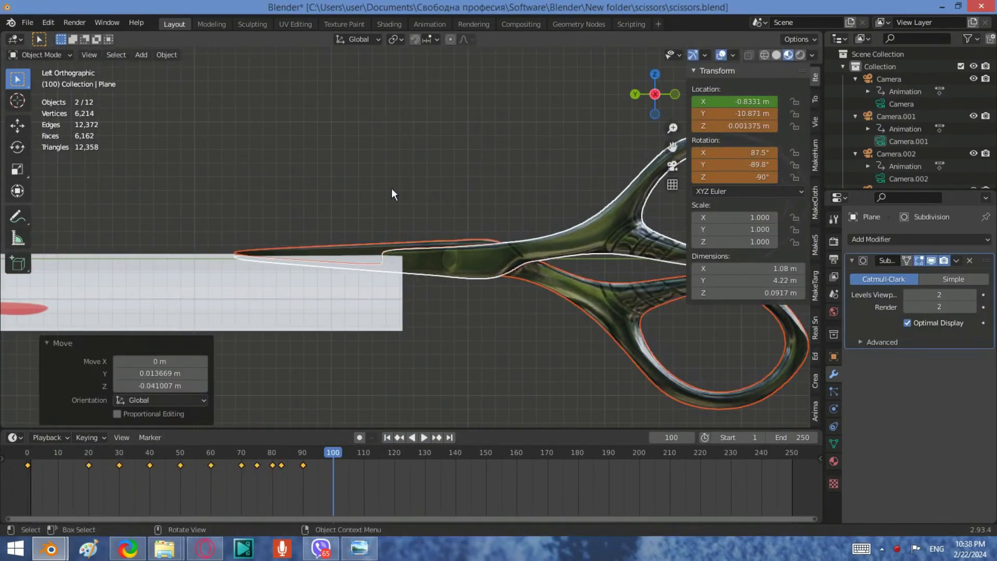
{"action": "key", "text": "i"}
{"action": "middle_click_drag", "start_coordinate": [437, 170], "coordinate": [321, 230]}
- In the paper's Edit Mode, lower the vertices at the blade's cut point along Z
{"action": "left_click", "coordinate": [322, 230]}
{"action": "key", "text": "Tab"}
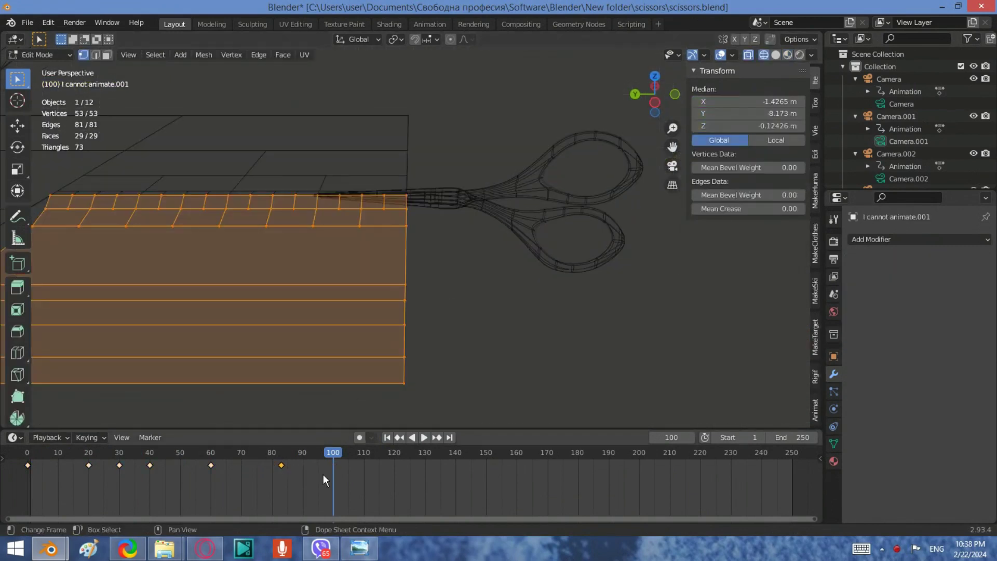
{"action": "left_click", "coordinate": [354, 472]}
{"action": "left_click", "coordinate": [404, 301]}
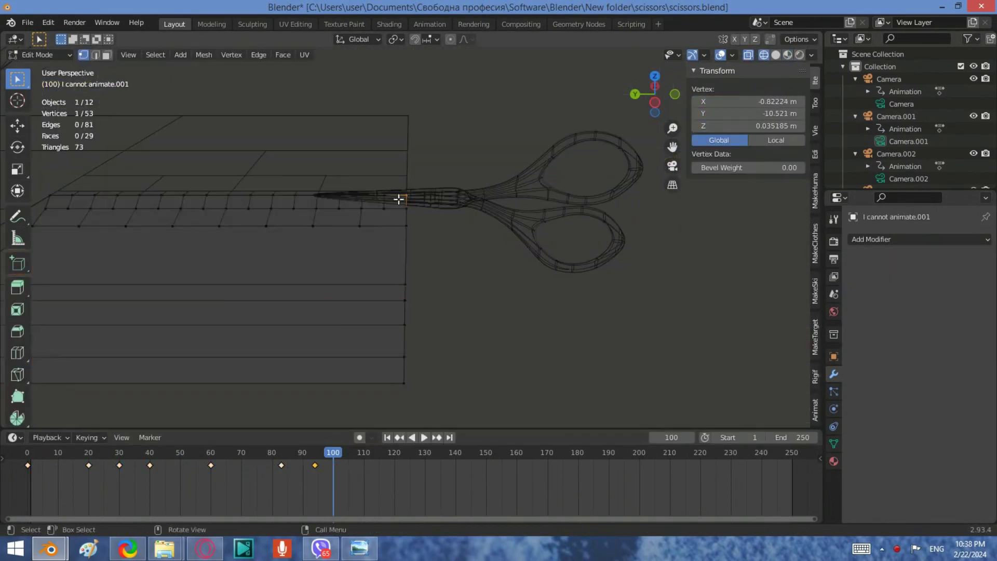
{"action": "left_click_drag", "start_coordinate": [407, 269], "coordinate": [402, 268]}
{"action": "key", "text": "g"}
{"action": "key", "text": "z"}
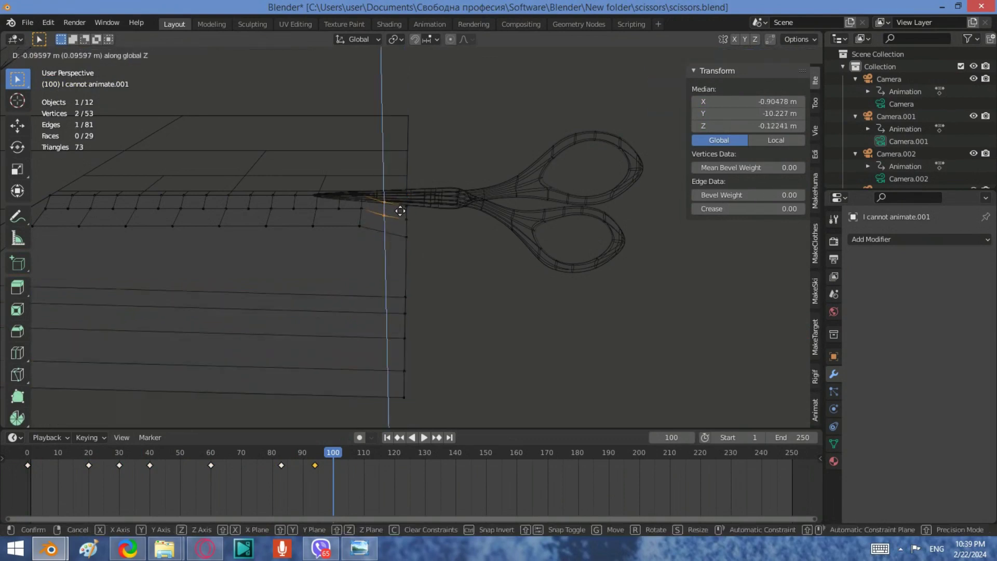
{"action": "left_click", "coordinate": [378, 200]}
- Lower the hanging cut strip of paper further along Z
{"action": "key", "text": "g"}
{"action": "key", "text": "z"}
{"action": "left_click", "coordinate": [400, 205]}
{"action": "middle_click_drag", "start_coordinate": [400, 204], "coordinate": [422, 374]}
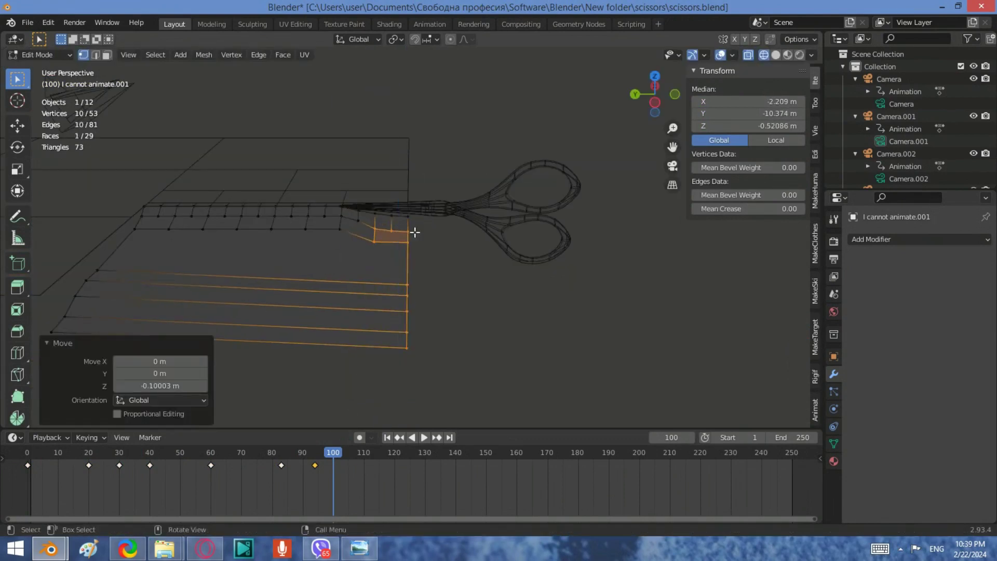
{"action": "key", "text": "g"}
{"action": "key", "text": "z"}
{"action": "left_click", "coordinate": [444, 239]}
- Keyframe all paper vertex positions at frame 100 with AnimAll Insert
{"action": "key", "text": "a"}
{"action": "left_click", "coordinate": [815, 409]}
{"action": "left_click", "coordinate": [724, 164]}
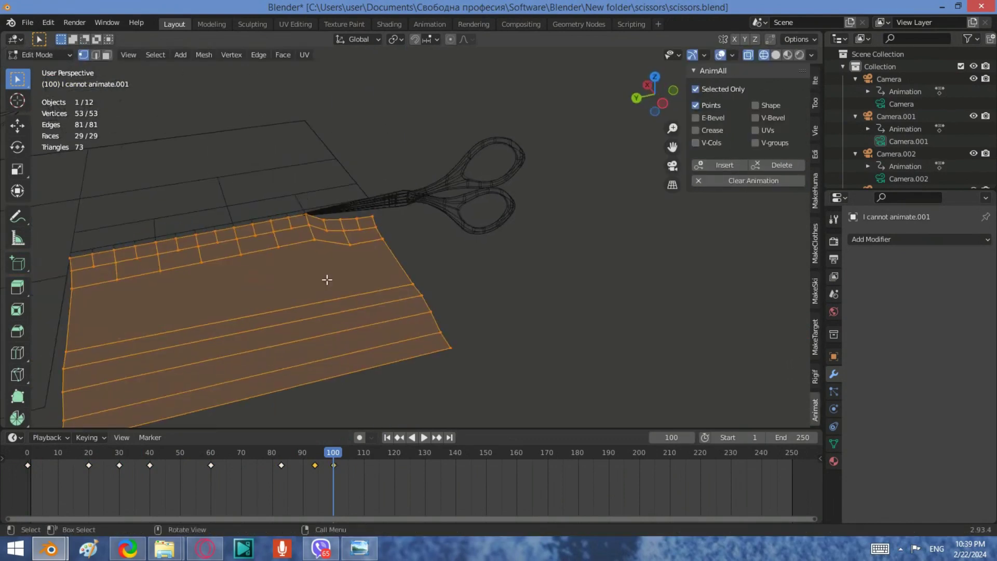
{"action": "key", "text": "Tab"}
- From the left side view, rotate the Plane.003 blade and keyframe it at frame 102
{"action": "key", "text": "ctrl+KP_3"}
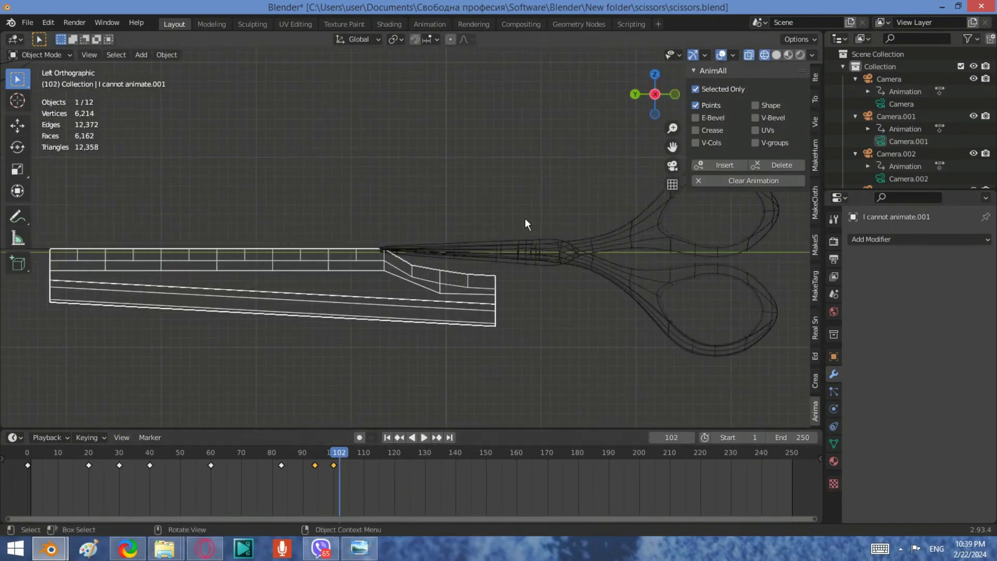
{"action": "left_click", "coordinate": [524, 218]}
{"action": "key", "text": "Right"}
{"action": "key", "text": "Right"}
{"action": "key", "text": "r"}
{"action": "left_click", "coordinate": [514, 241]}
{"action": "key", "text": "i"}
- At frame 110, rotate the other scissor blade
{"action": "left_click", "coordinate": [501, 263]}
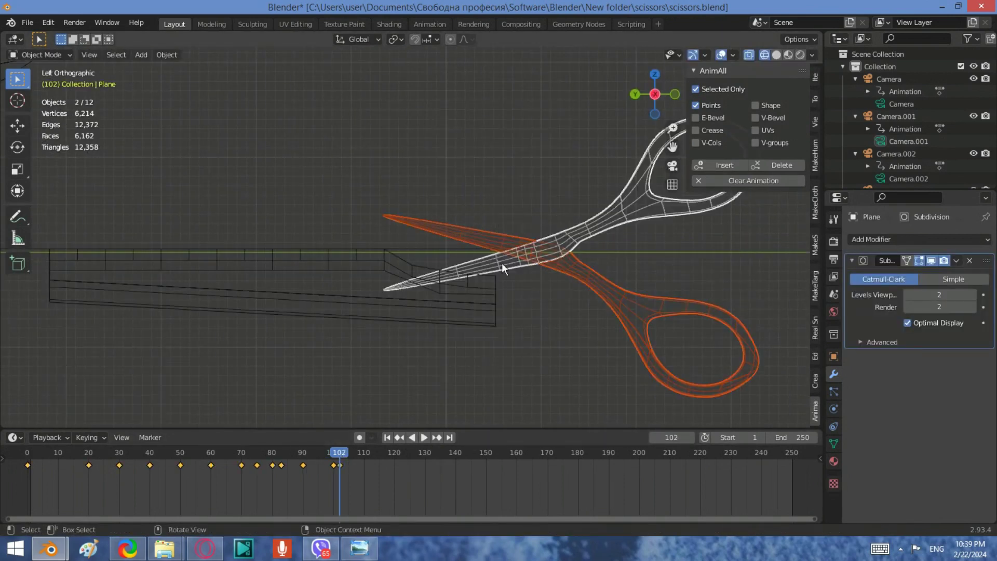
{"action": "key", "text": "Right"}
{"action": "key", "text": "Right"}
{"action": "key", "text": "Right"}
{"action": "key", "text": "r"}
{"action": "left_click", "coordinate": [384, 173]}
{"action": "scroll", "coordinate": [384, 173], "scroll_direction": "up", "scroll_amount": 3}
{"action": "middle_click_drag", "start_coordinate": [384, 173], "coordinate": [311, 217]}
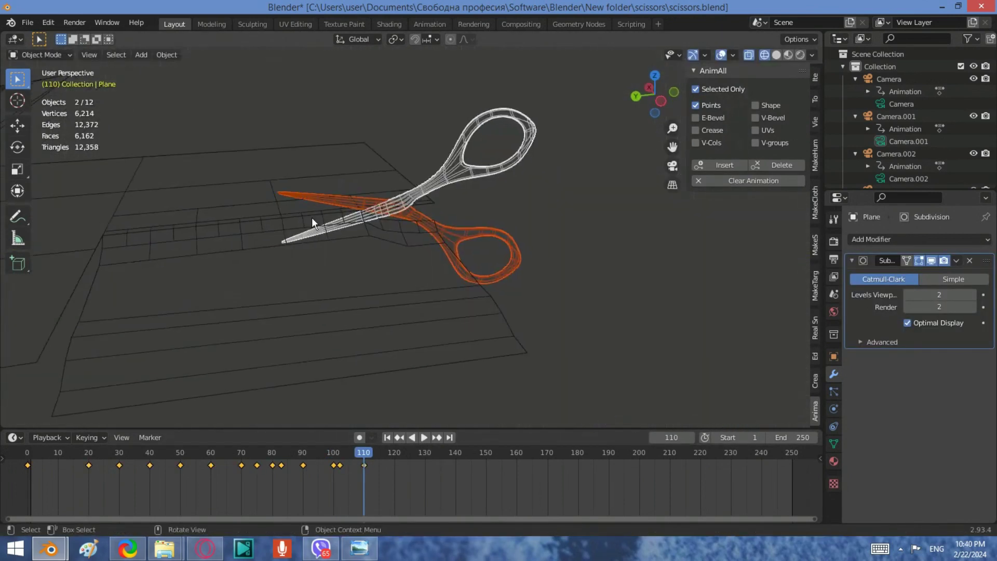
- Toggle the paper's vertex selection, advance the frame and briefly play the animation
{"action": "left_click", "coordinate": [312, 217]}
{"action": "key", "text": "Tab"}
{"action": "key", "text": "a"}
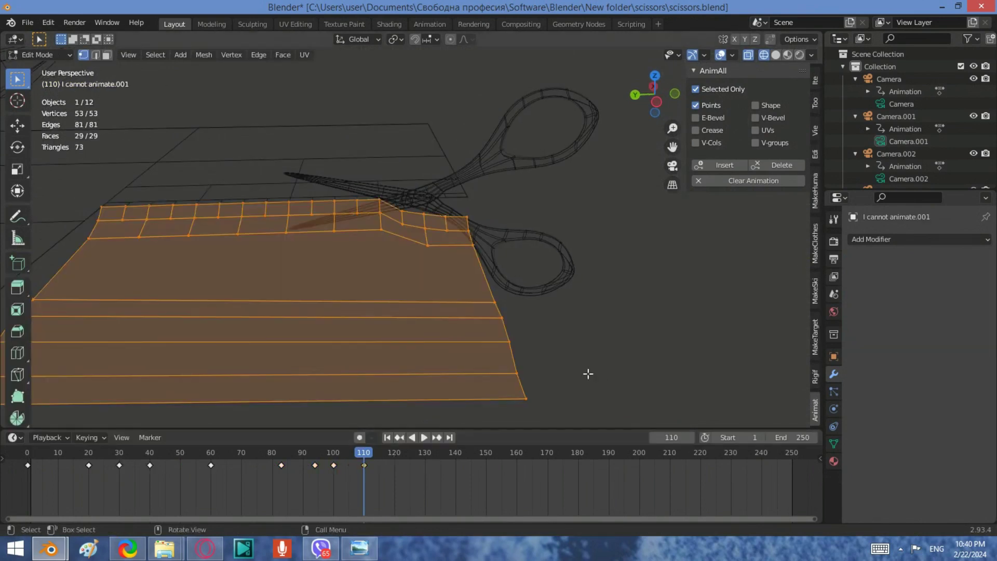
{"action": "key", "text": "alt+a"}
{"action": "scroll", "coordinate": [655, 106], "scroll_direction": "up", "scroll_amount": 2}
{"action": "left_click", "coordinate": [655, 106]}
{"action": "left_click", "coordinate": [379, 453]}
{"action": "key", "text": "space"}
{"action": "key", "text": "space"}
{"action": "key", "text": "Tab"}
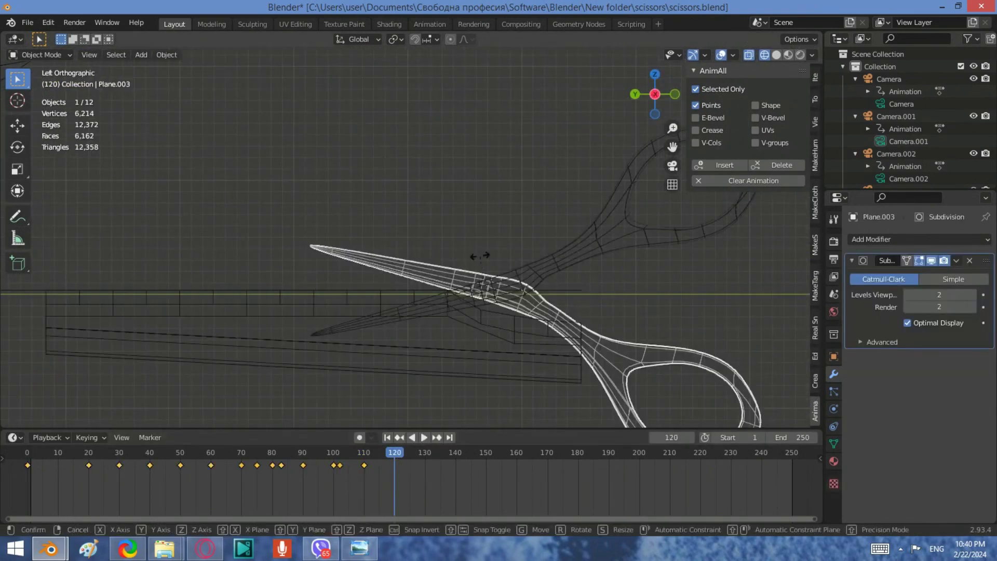
- At frame 120, close the scissors blade by about -4°
{"action": "left_click", "coordinate": [338, 279]}
{"action": "key", "text": "r"}
{"action": "left_click", "coordinate": [313, 297]}
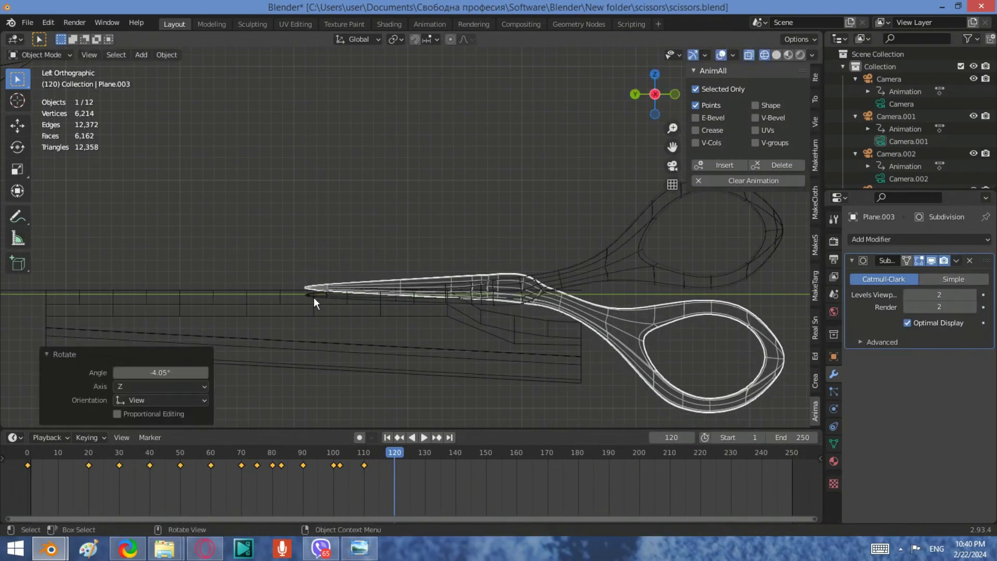
{"action": "middle_click_drag", "start_coordinate": [565, 301], "coordinate": [441, 276]}
- Keyframe all of the paper's vertex positions at frame 120 with AnimAll
{"action": "left_click", "coordinate": [428, 220]}
{"action": "key", "text": "Tab"}
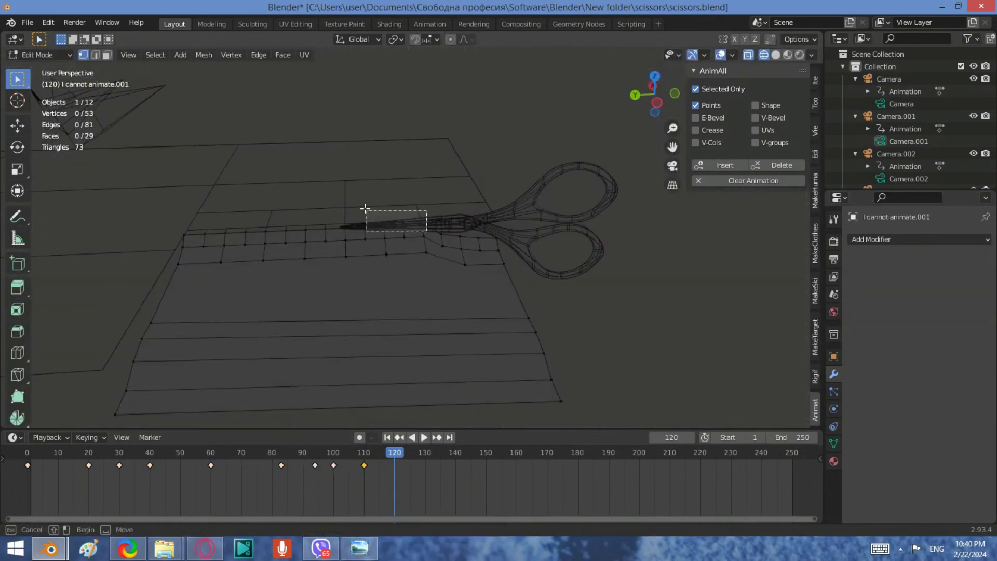
{"action": "left_click_drag", "start_coordinate": [365, 208], "coordinate": [426, 231]}
{"action": "key", "text": "a"}
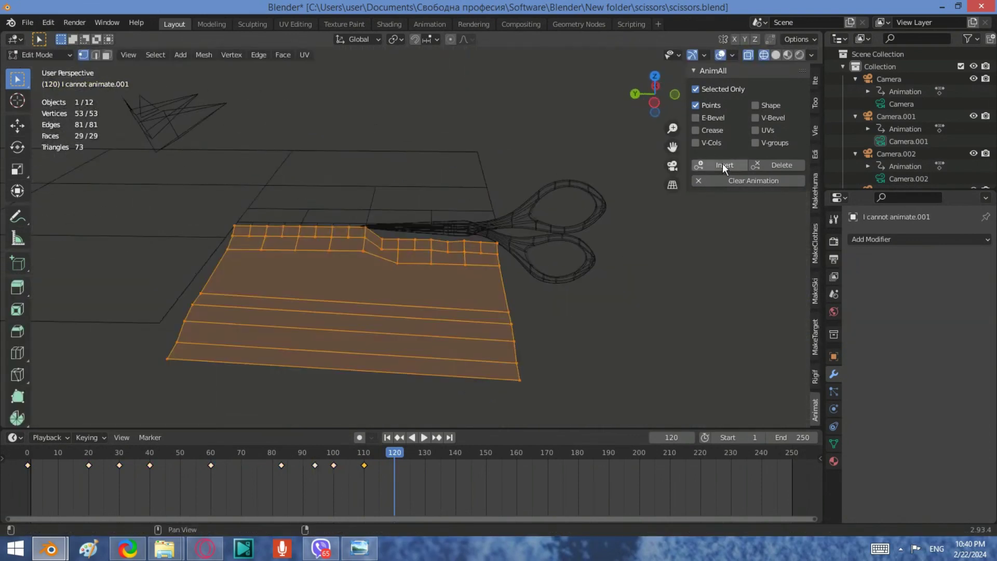
{"action": "left_click", "coordinate": [721, 163]}
{"action": "scroll", "coordinate": [467, 249], "scroll_direction": "up", "scroll_amount": 2}
- At frame 125, move both scissor halves further along the paper on the Y axis
{"action": "key", "text": "Tab"}
{"action": "left_click_drag", "start_coordinate": [388, 453], "coordinate": [409, 452]}
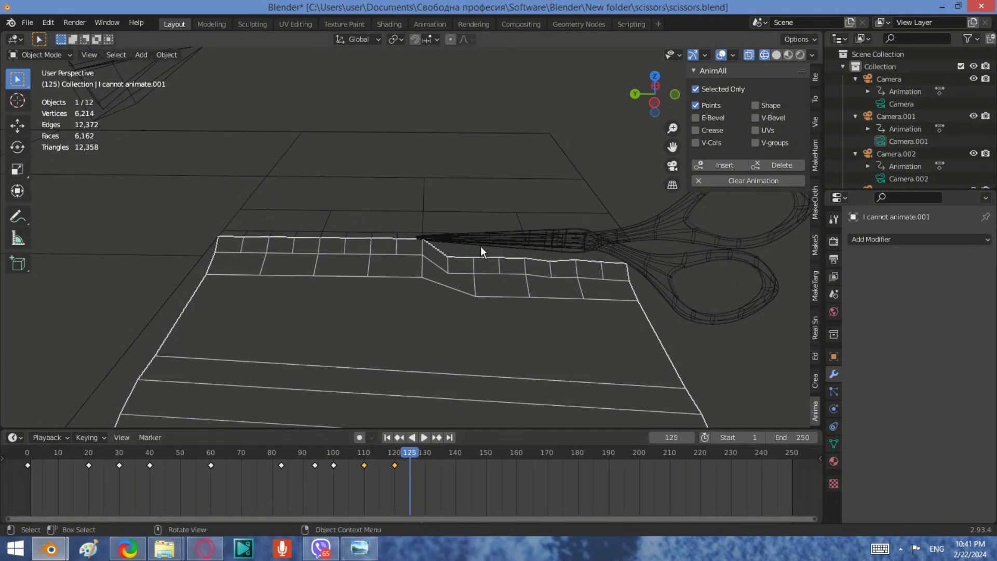
{"action": "left_click", "coordinate": [481, 252]}
{"action": "left_click", "coordinate": [546, 278], "text": "shift"}
{"action": "key", "text": "g"}
{"action": "key", "text": "y"}
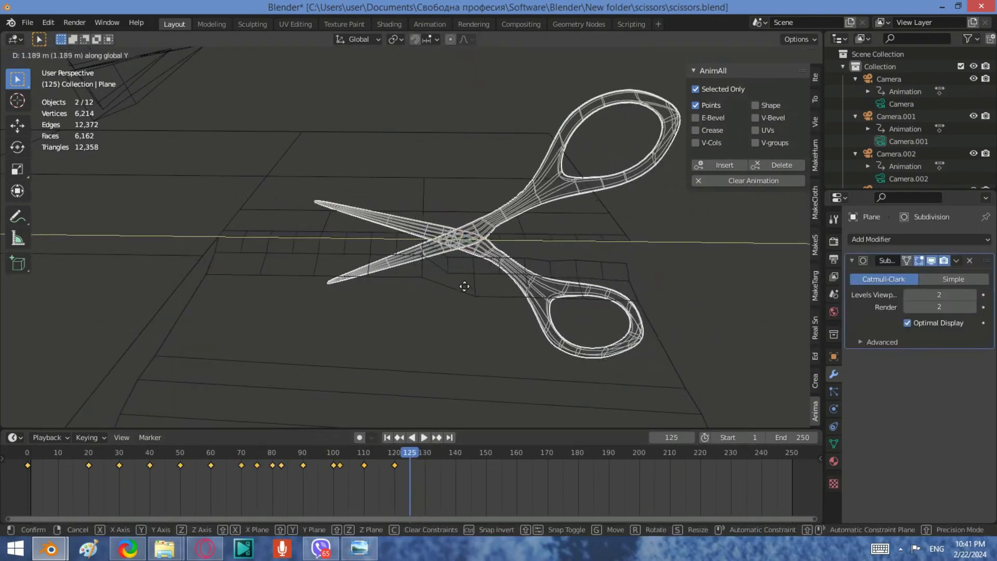
{"action": "left_click", "coordinate": [454, 161]}
- Shift the latest paper keyframe 5 frames later on the timeline
{"action": "left_click", "coordinate": [351, 253]}
{"action": "key", "text": "Tab"}
{"action": "left_click_drag", "start_coordinate": [392, 465], "coordinate": [407, 463]}
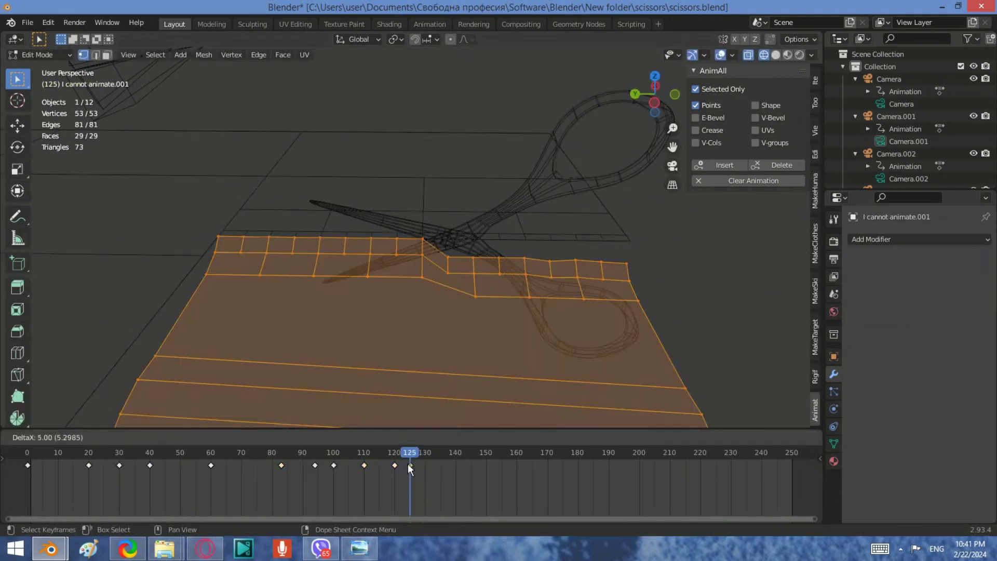
{"action": "left_click", "coordinate": [410, 467]}
{"action": "key", "text": "Tab"}
- At frame 130, lower the paper faces just ahead of the cut along Z
{"action": "left_click", "coordinate": [425, 452]}
{"action": "left_click", "coordinate": [449, 267]}
{"action": "middle_click_drag", "start_coordinate": [450, 266], "coordinate": [467, 250]}
{"action": "key", "text": "ctrl+KP_3"}
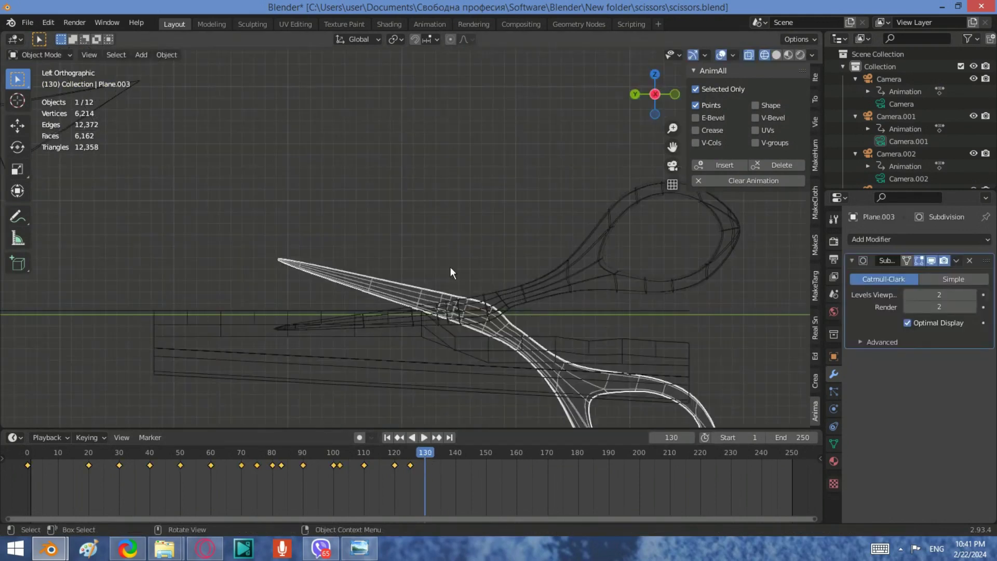
{"action": "key", "text": "ctrl+z"}
{"action": "key", "text": "ctrl+z"}
{"action": "key", "text": "ctrl+z"}
{"action": "key", "text": "ctrl+z"}
{"action": "middle_click_drag", "start_coordinate": [266, 326], "coordinate": [390, 217]}
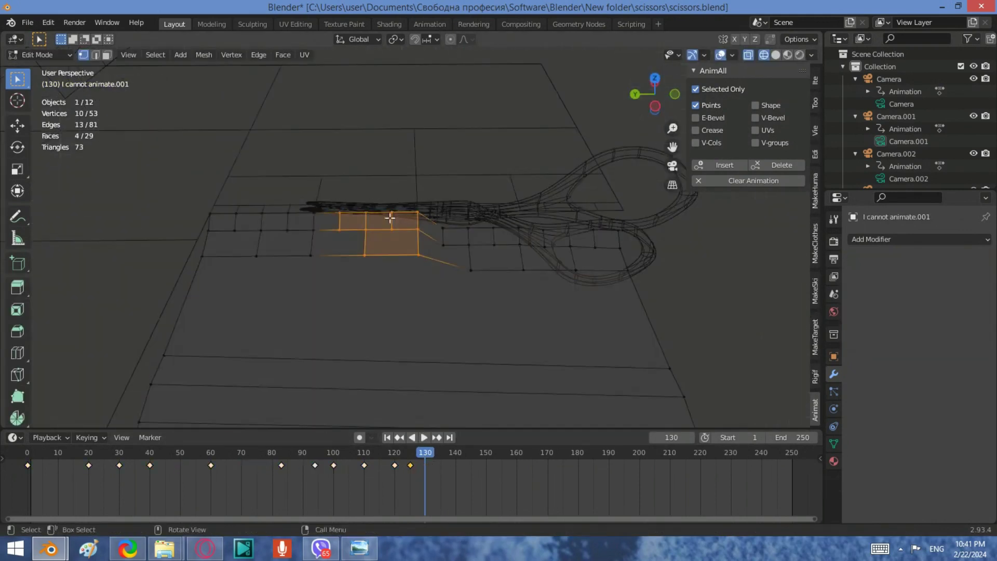
{"action": "key", "text": "g"}
{"action": "key", "text": "z"}
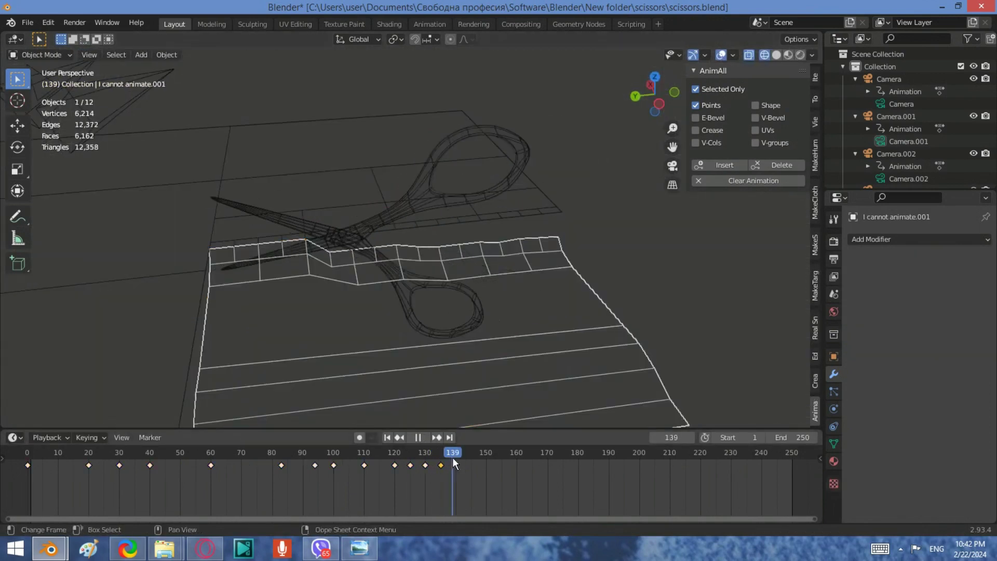
- At frame 150, keyframe all of the paper's vertex positions
{"action": "left_click_drag", "start_coordinate": [454, 456], "coordinate": [482, 458]}
{"action": "middle_click_drag", "start_coordinate": [739, 120], "coordinate": [378, 169], "text": "alt"}
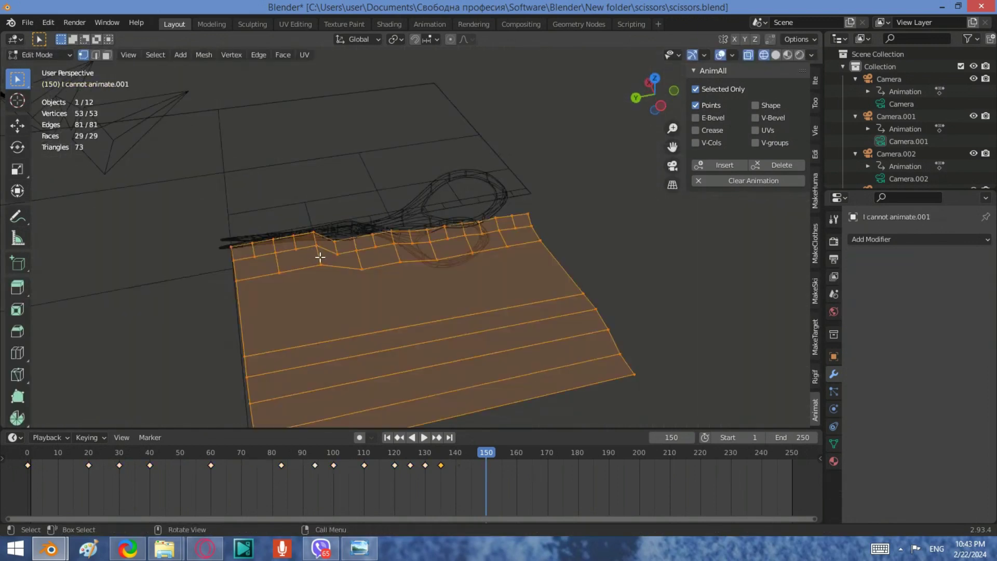
{"action": "left_click", "coordinate": [409, 319]}
{"action": "key", "text": "Tab"}
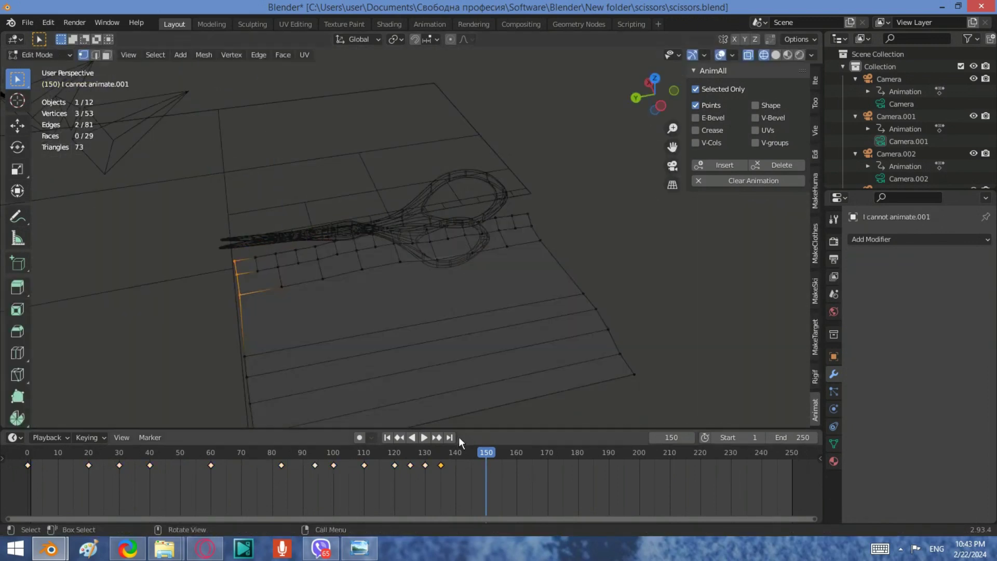
{"action": "key", "text": "a"}
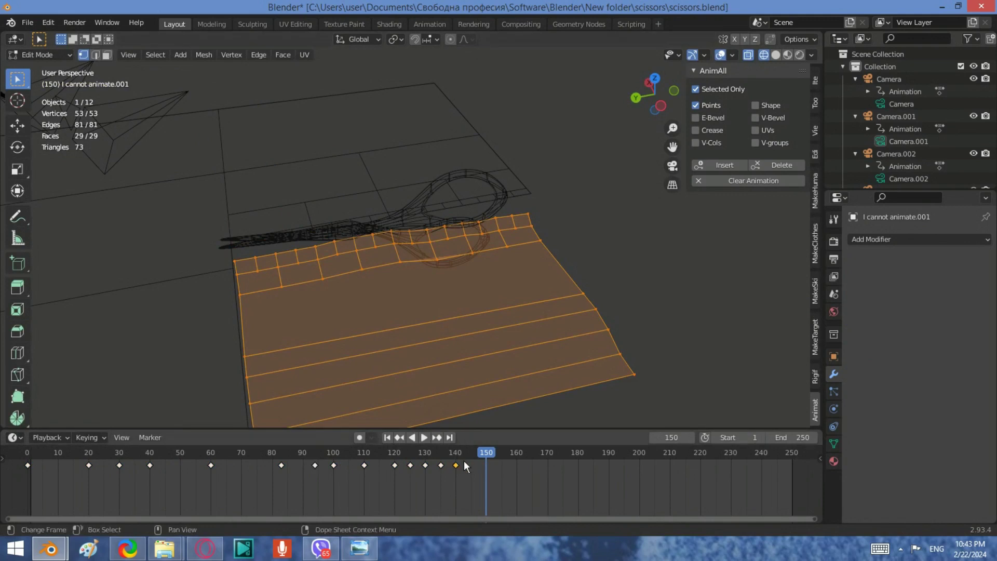
{"action": "key", "text": "Tab"}
{"action": "key", "text": "i"}
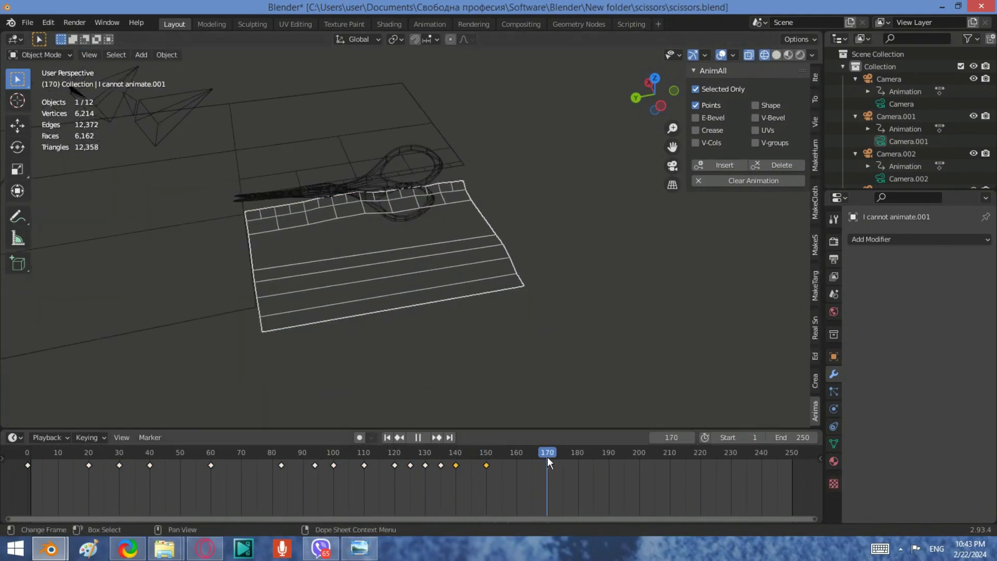
- Play back the cut and keyframe the object's location
{"action": "key", "text": "space"}
{"action": "key", "text": "i"}
{"action": "left_click", "coordinate": [487, 160]}
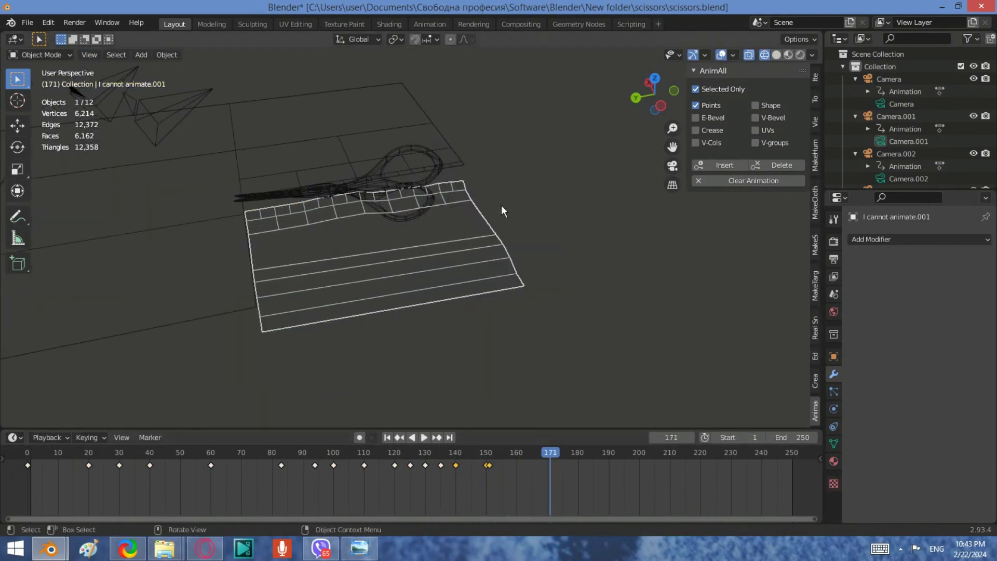
{"action": "key", "text": "space"}
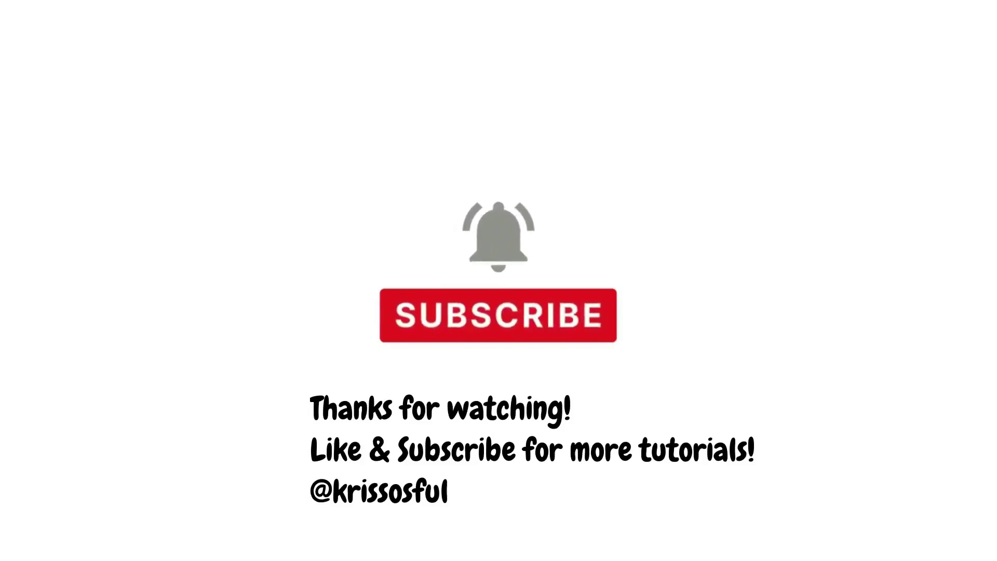